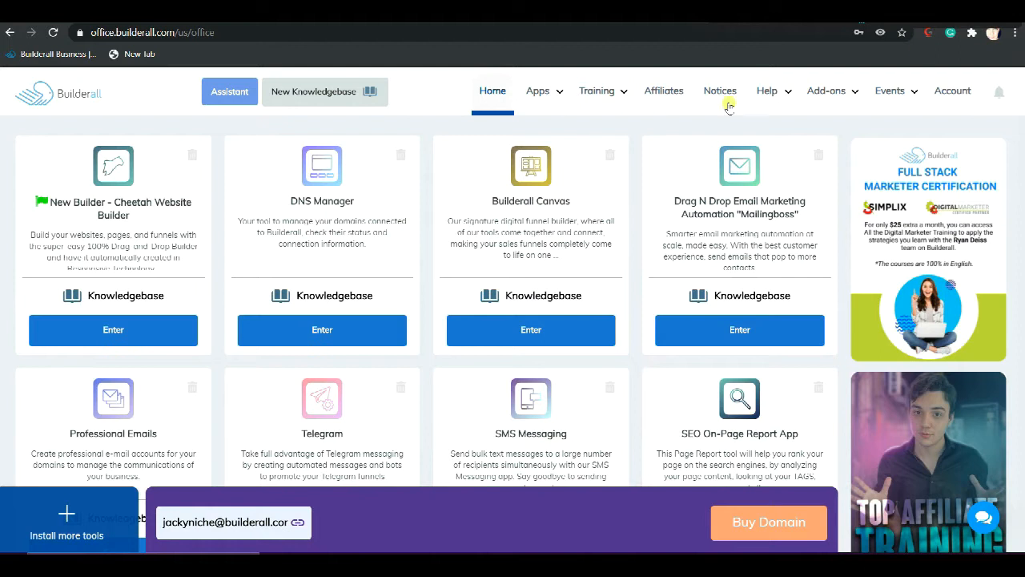
Open the Design Resource app and look over the media packs it offers
{"action": "left_click", "coordinate": [538, 92]}
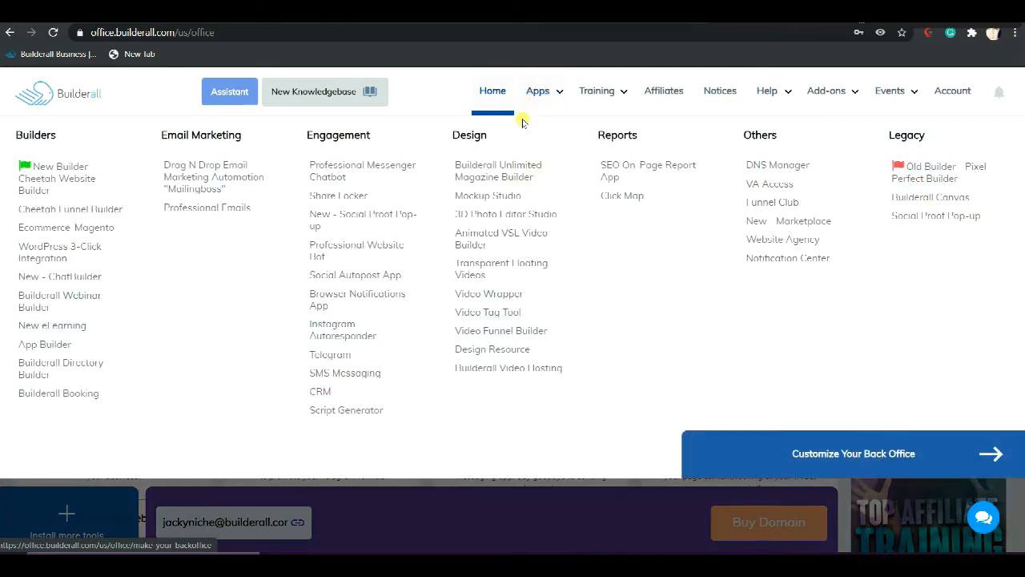
{"action": "left_click", "coordinate": [487, 350]}
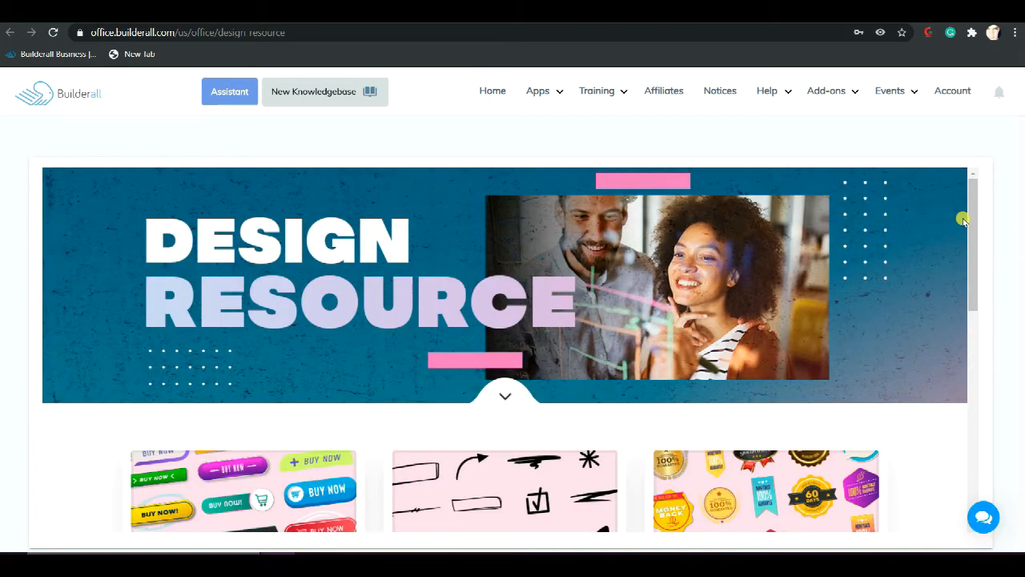
{"action": "scroll", "coordinate": [875, 232], "scroll_direction": "down", "scroll_amount": 3}
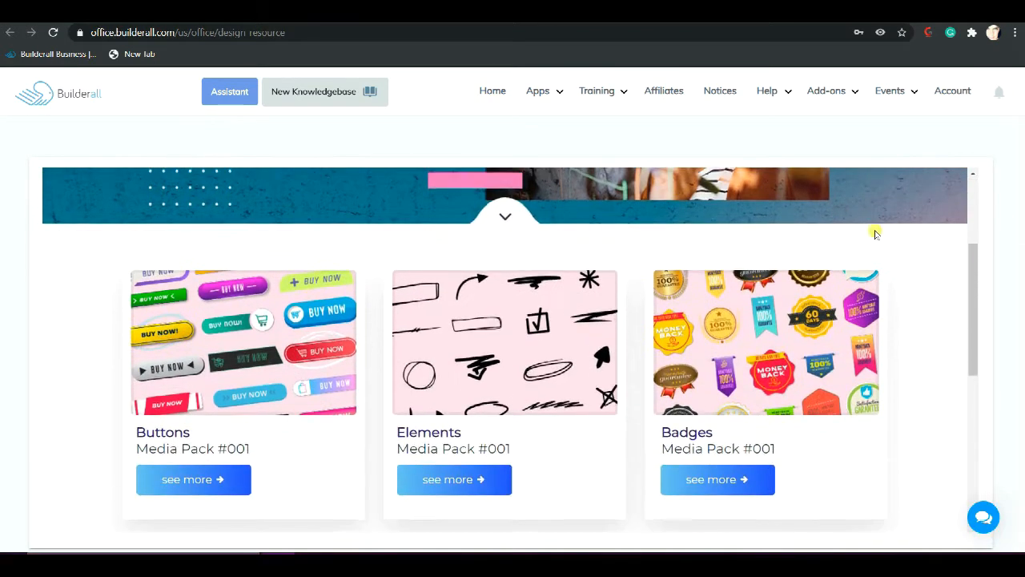
{"action": "scroll", "coordinate": [873, 233], "scroll_direction": "down", "scroll_amount": 2}
{"action": "scroll", "coordinate": [872, 231], "scroll_direction": "up", "scroll_amount": 3}
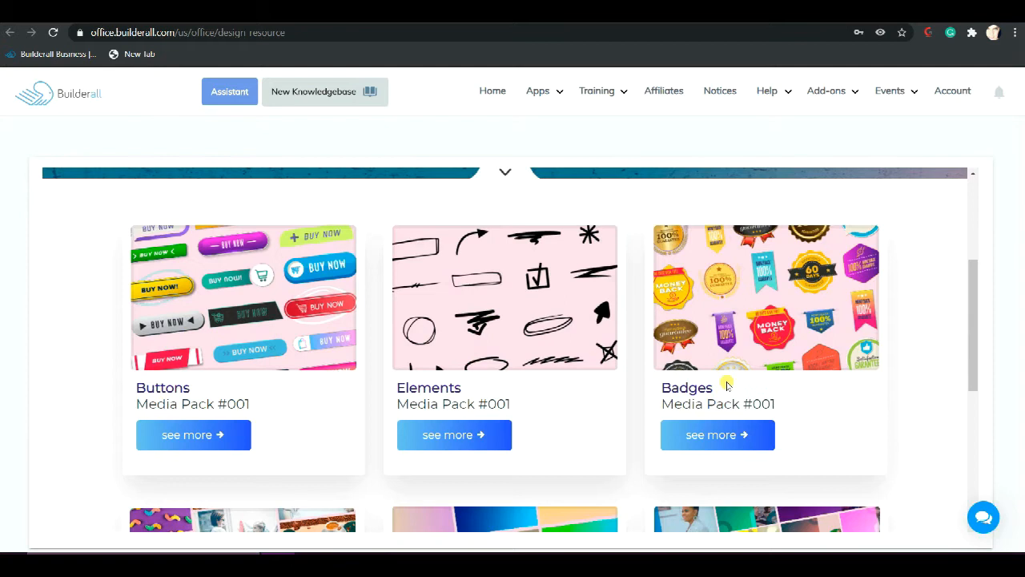
{"action": "scroll", "coordinate": [727, 385], "scroll_direction": "down", "scroll_amount": 3}
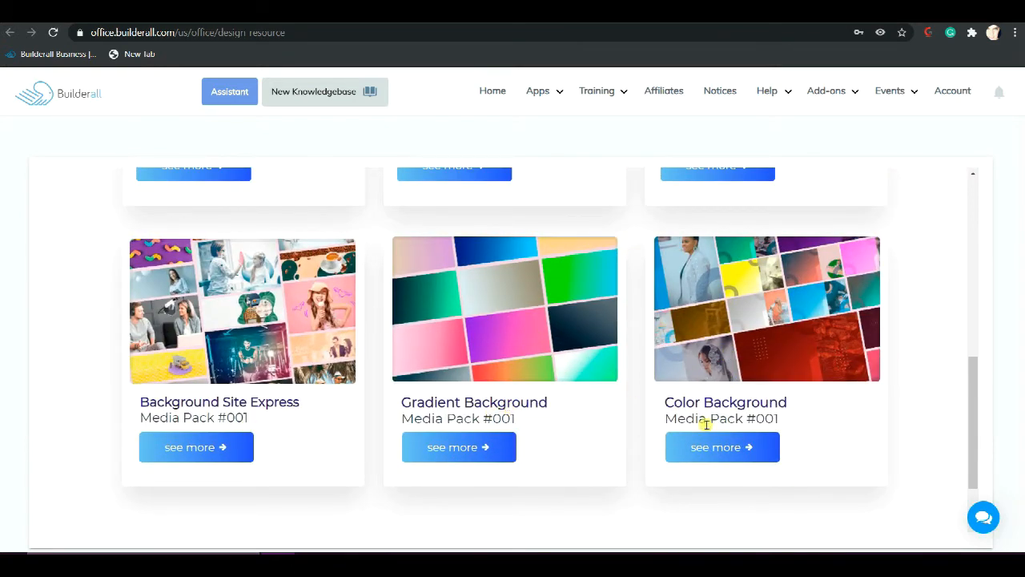
{"action": "scroll", "coordinate": [719, 392], "scroll_direction": "up", "scroll_amount": 3}
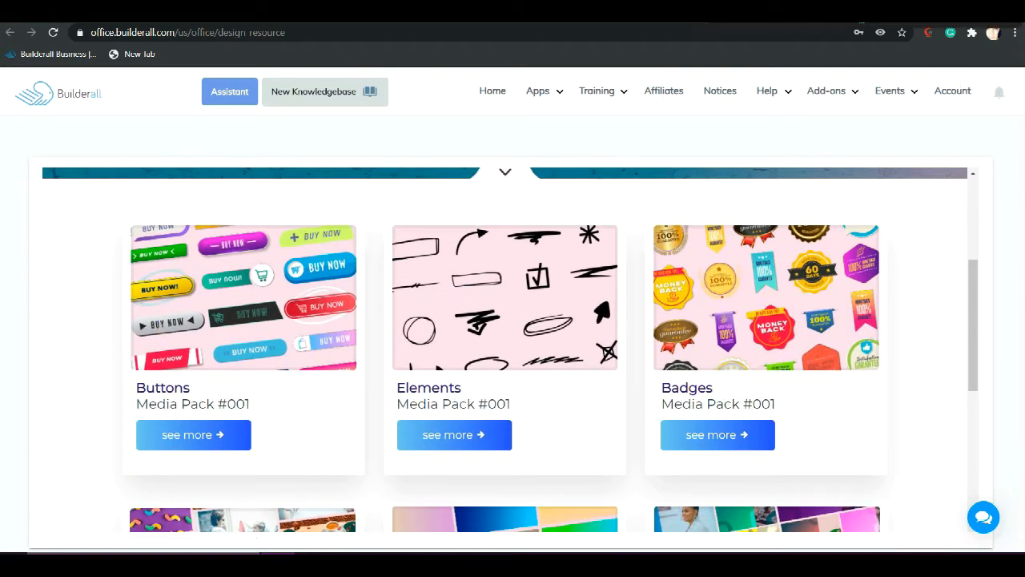
{"action": "key", "text": "F4"}
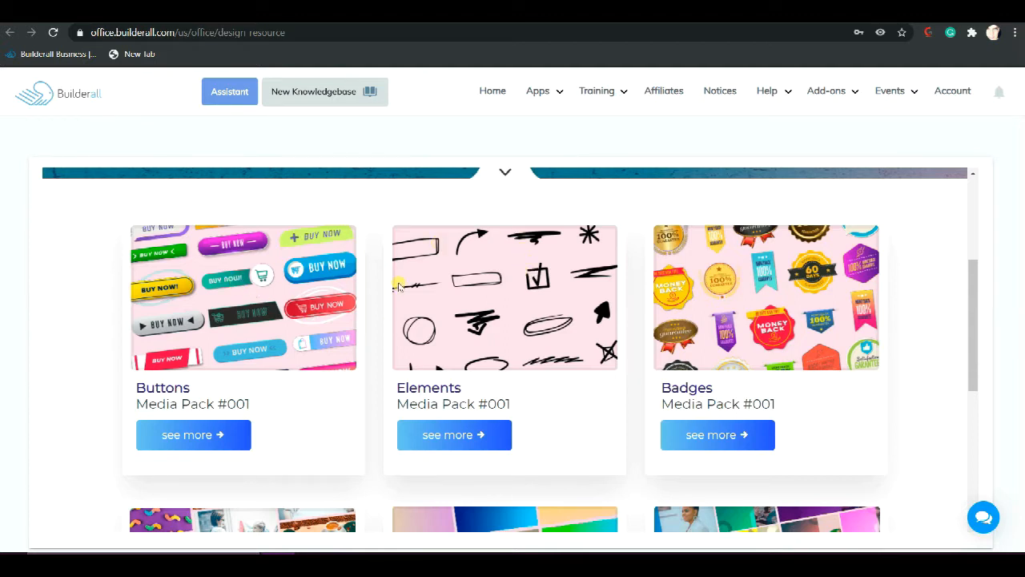
Open the Background Site Express Media Pack #001 page from the Design Resource library
{"action": "scroll", "coordinate": [797, 374], "scroll_direction": "down", "scroll_amount": 3}
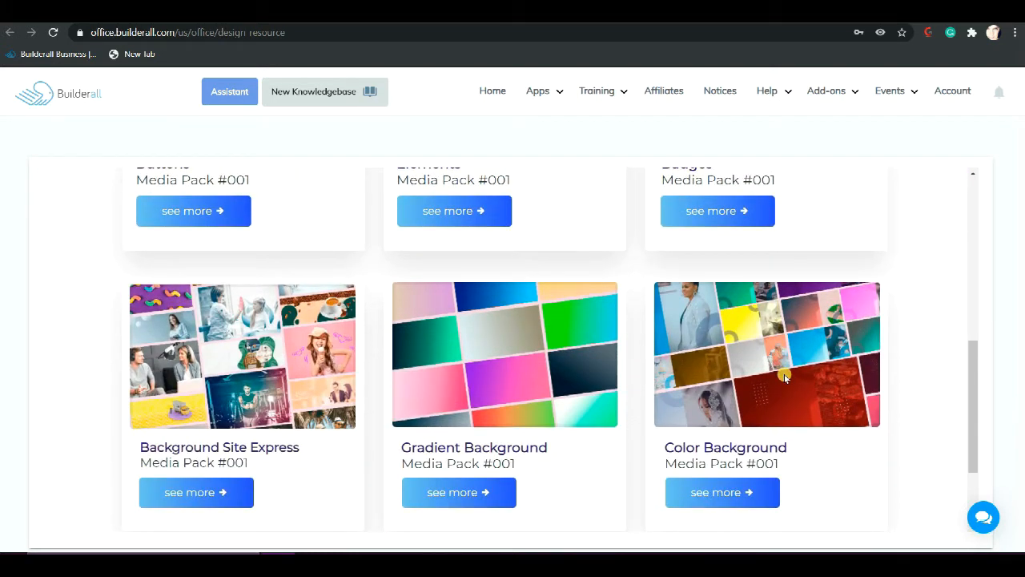
{"action": "scroll", "coordinate": [784, 376], "scroll_direction": "down", "scroll_amount": 1}
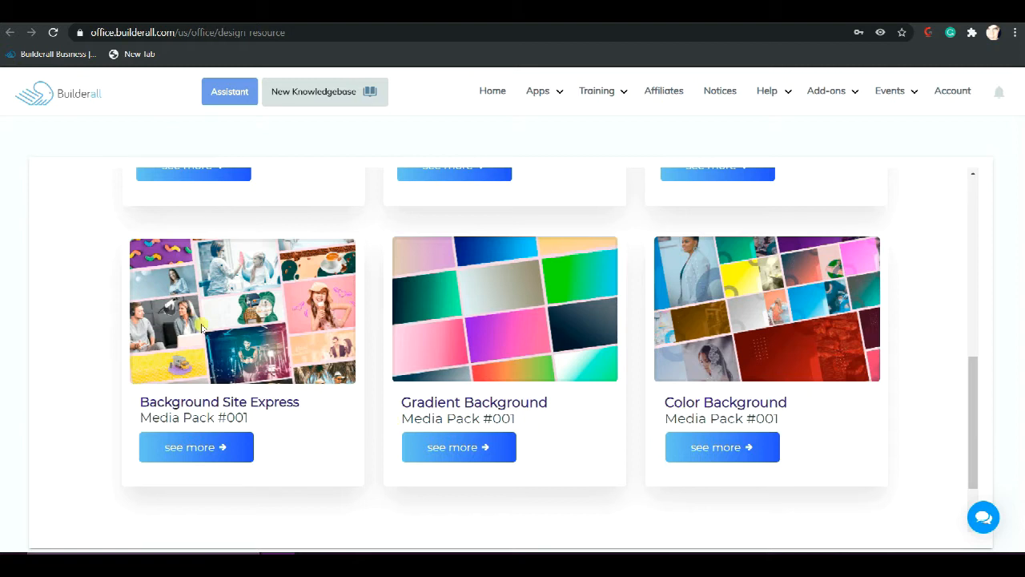
{"action": "left_click", "coordinate": [211, 450]}
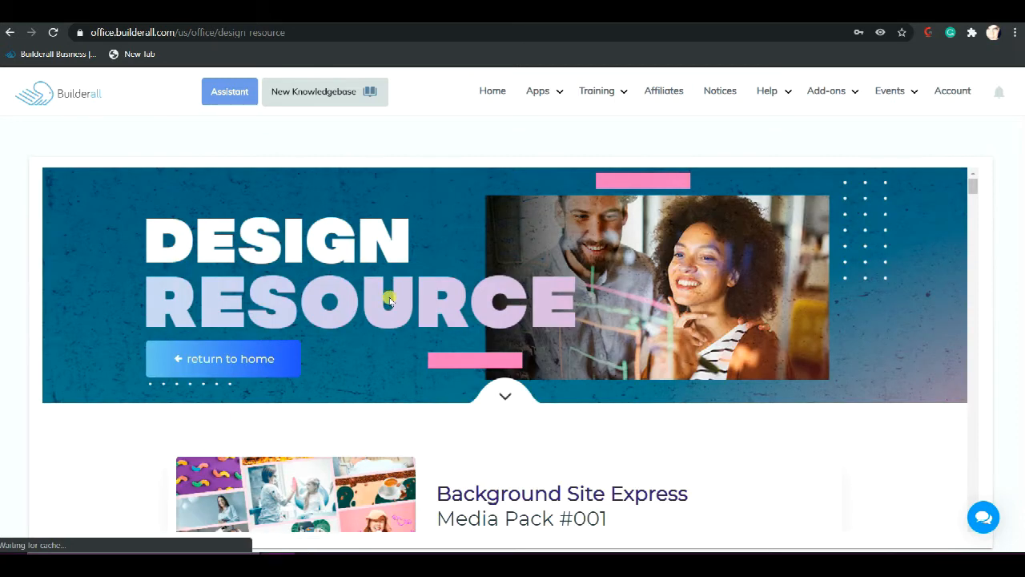
Examine the Background Site Express pack's included-files details and its preview images for the different business niches
{"action": "scroll", "coordinate": [389, 298], "scroll_direction": "down", "scroll_amount": 5}
{"action": "scroll", "coordinate": [389, 299], "scroll_direction": "down", "scroll_amount": 5}
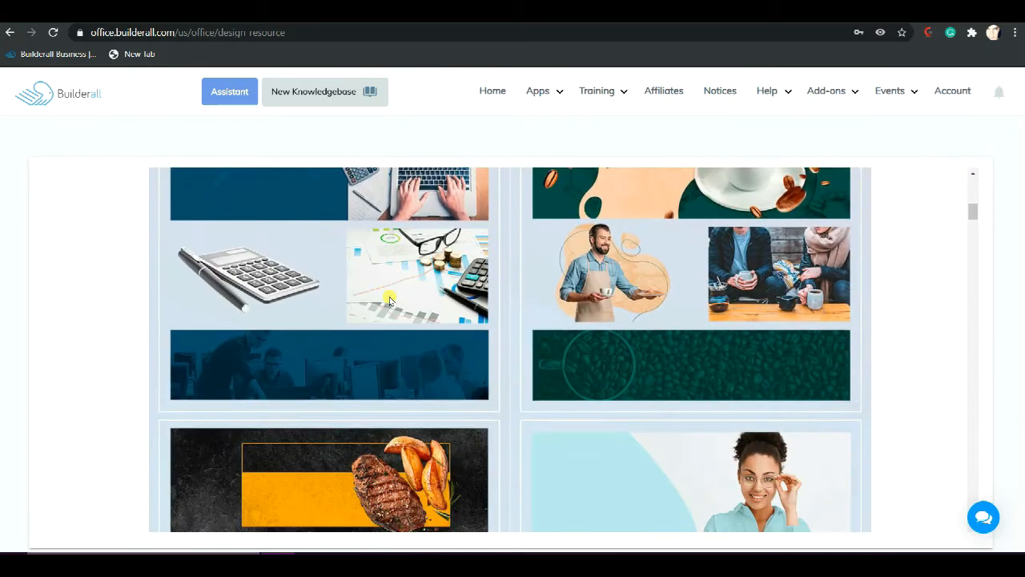
{"action": "scroll", "coordinate": [389, 298], "scroll_direction": "up", "scroll_amount": 1}
{"action": "scroll", "coordinate": [390, 299], "scroll_direction": "up", "scroll_amount": 6}
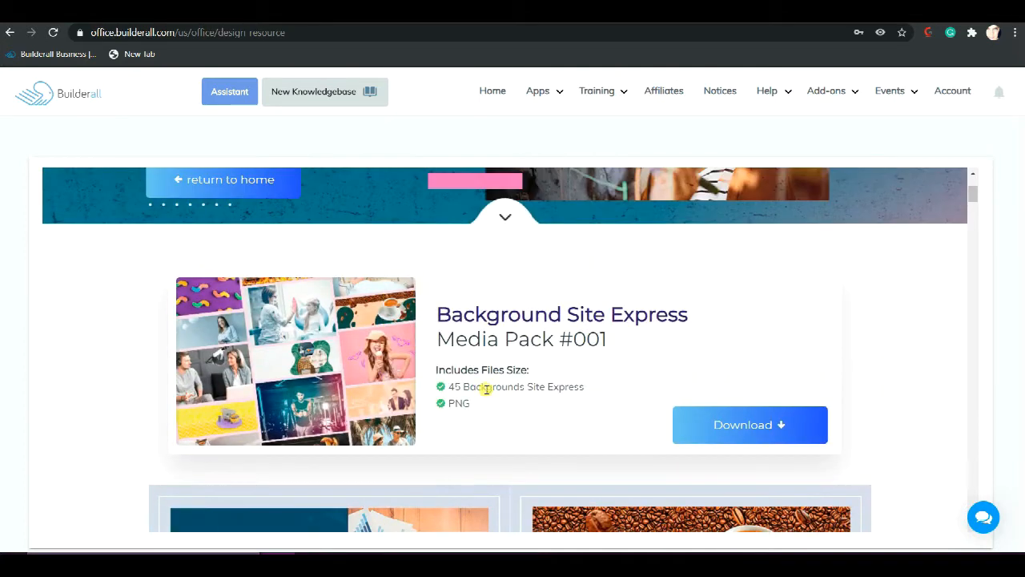
{"action": "scroll", "coordinate": [487, 389], "scroll_direction": "down", "scroll_amount": 5}
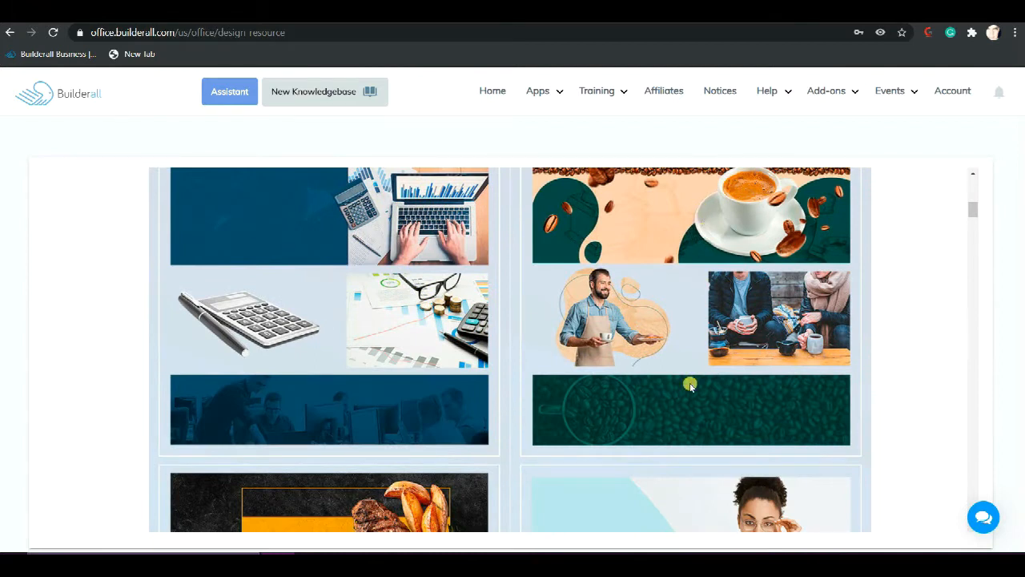
{"action": "scroll", "coordinate": [690, 385], "scroll_direction": "down", "scroll_amount": 4}
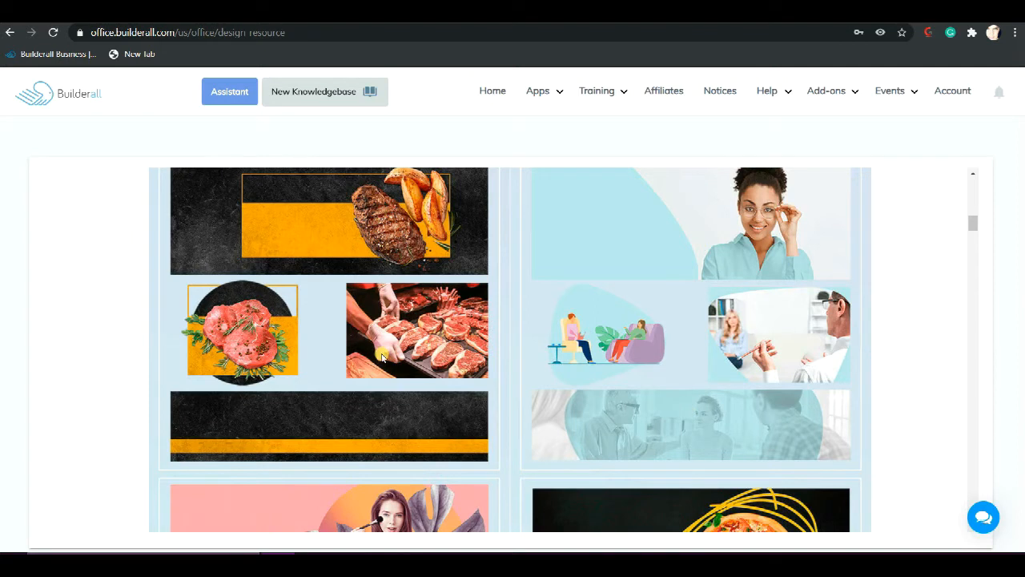
{"action": "scroll", "coordinate": [382, 356], "scroll_direction": "down", "scroll_amount": 3}
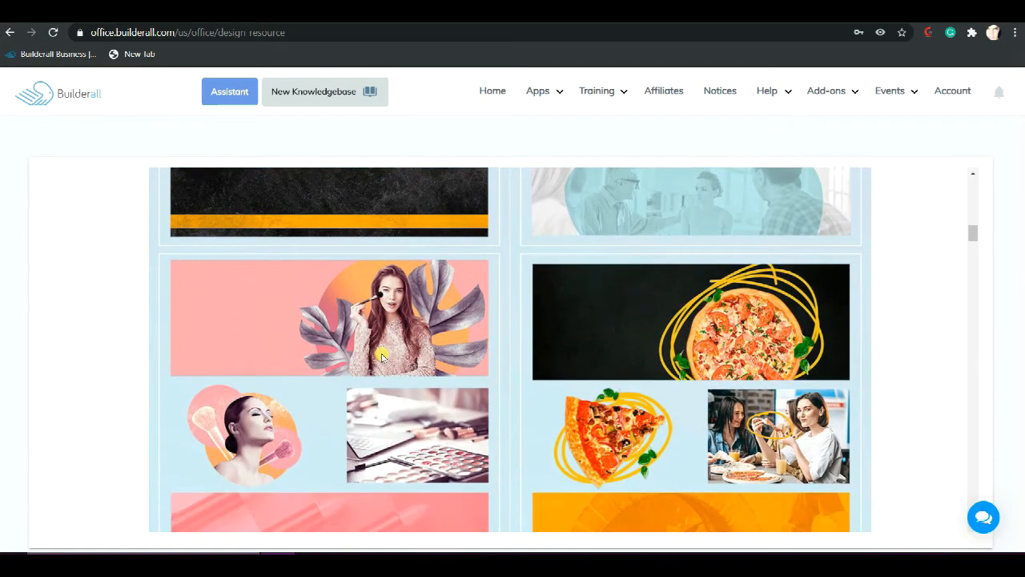
{"action": "scroll", "coordinate": [382, 356], "scroll_direction": "down", "scroll_amount": 2}
{"action": "scroll", "coordinate": [381, 357], "scroll_direction": "down", "scroll_amount": 3}
{"action": "scroll", "coordinate": [382, 356], "scroll_direction": "down", "scroll_amount": 3}
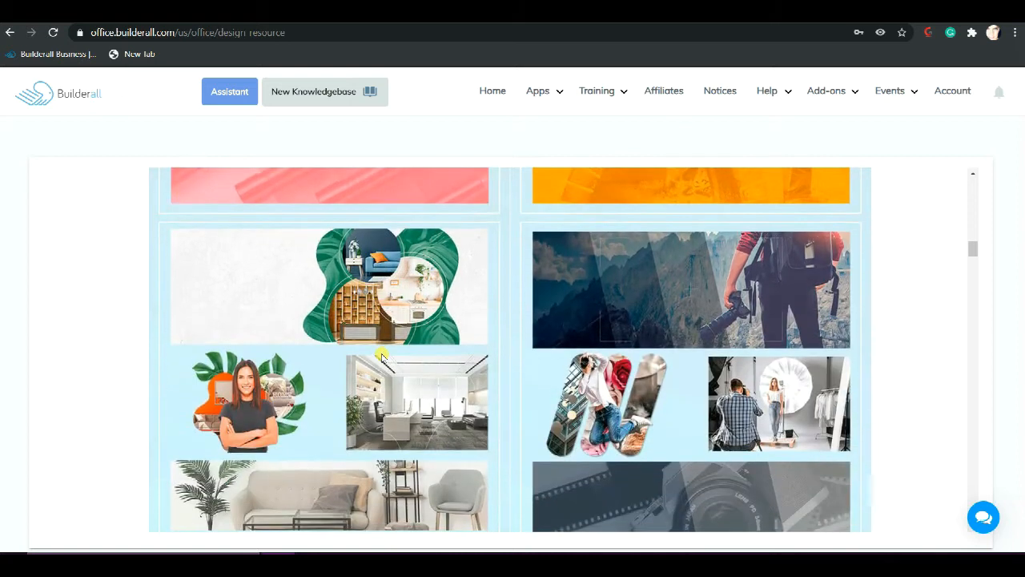
{"action": "scroll", "coordinate": [382, 356], "scroll_direction": "down", "scroll_amount": 3}
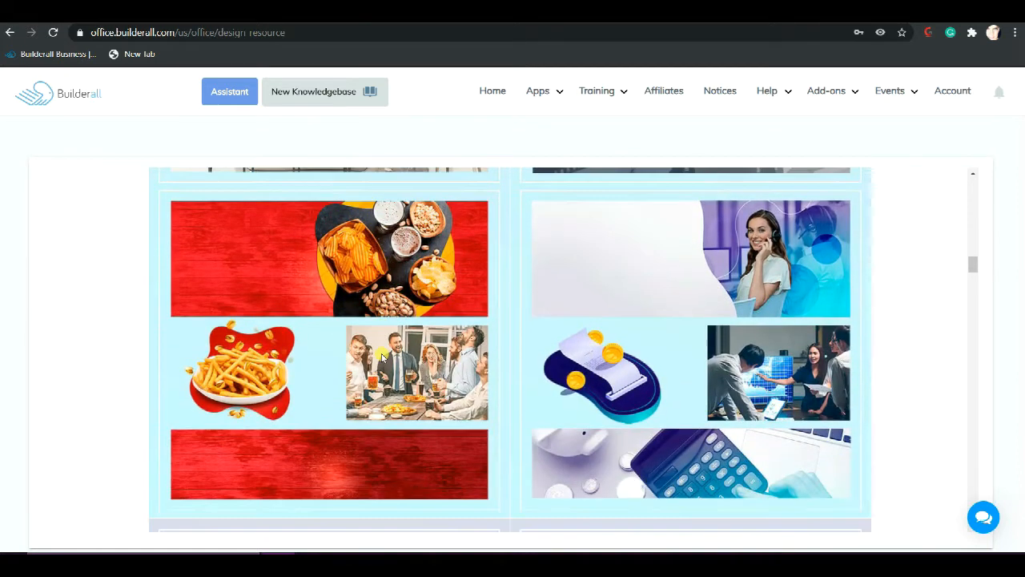
{"action": "scroll", "coordinate": [382, 357], "scroll_direction": "down", "scroll_amount": 10}
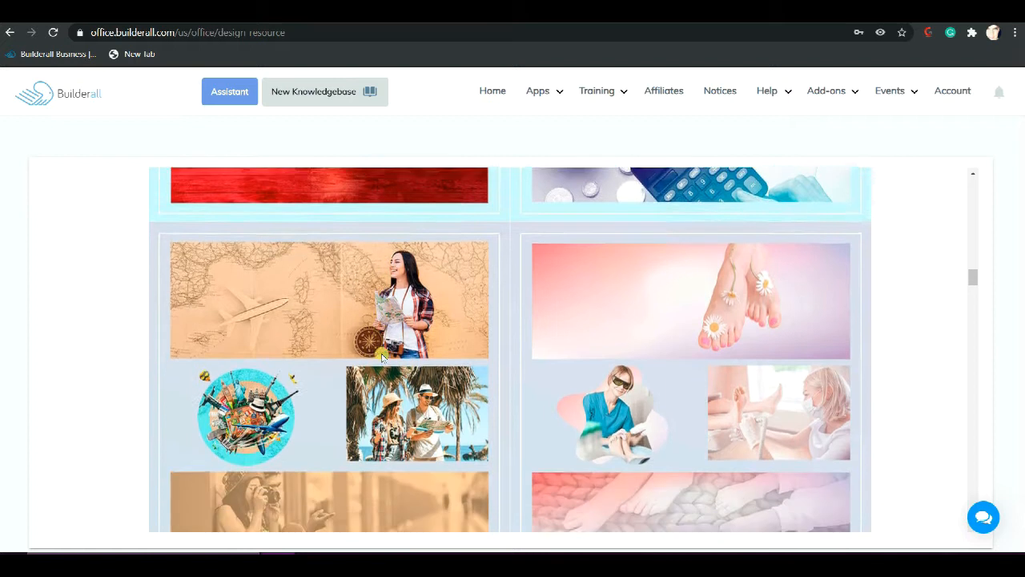
{"action": "scroll", "coordinate": [382, 357], "scroll_direction": "down", "scroll_amount": 5}
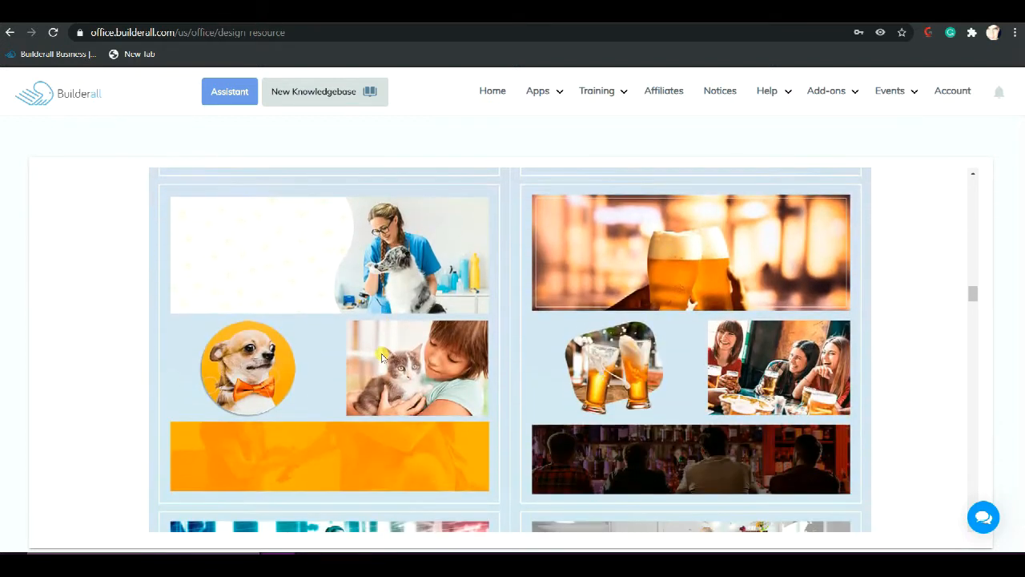
{"action": "scroll", "coordinate": [382, 356], "scroll_direction": "down", "scroll_amount": 4}
{"action": "scroll", "coordinate": [382, 356], "scroll_direction": "down", "scroll_amount": 10}
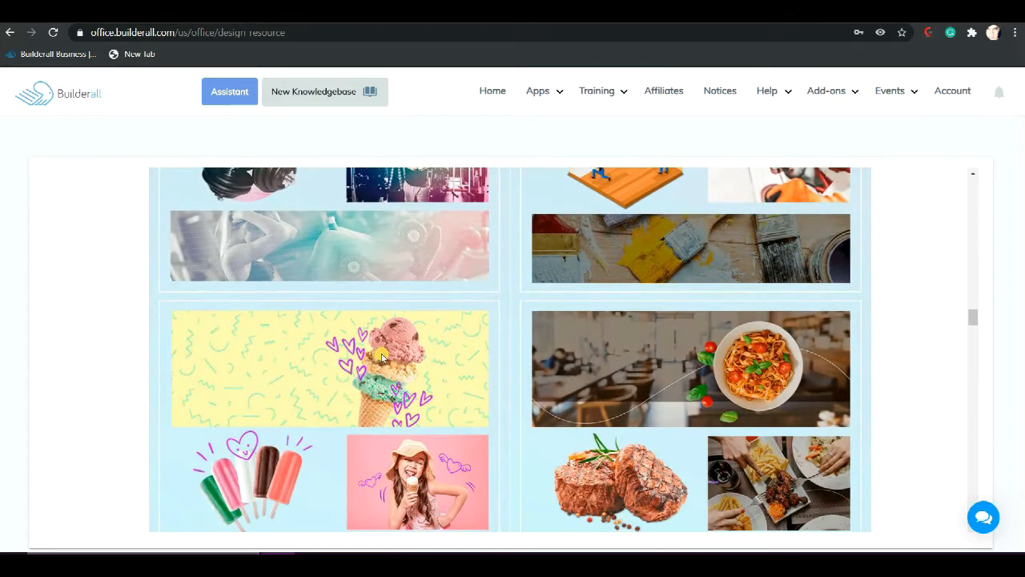
{"action": "scroll", "coordinate": [382, 357], "scroll_direction": "down", "scroll_amount": 10}
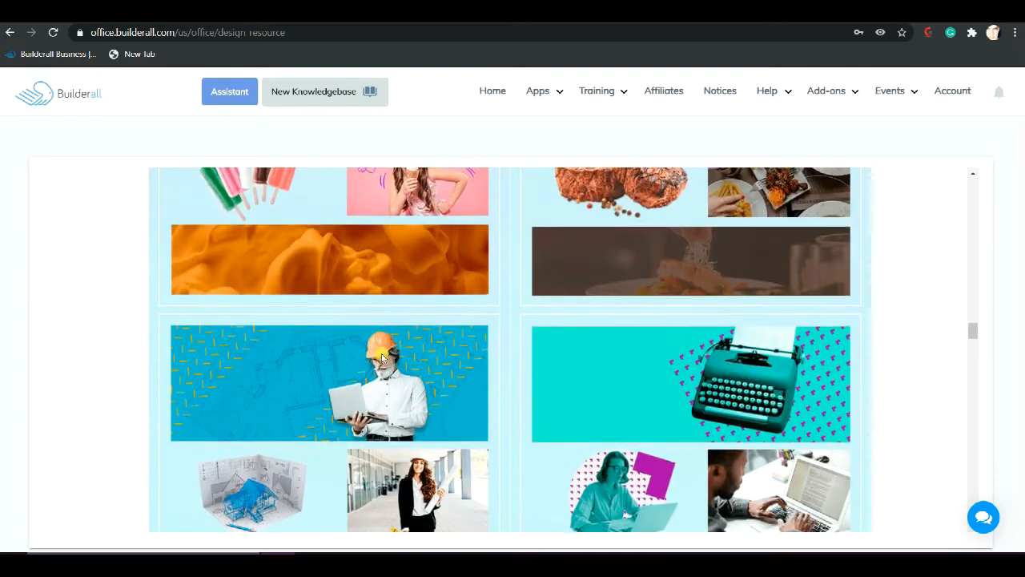
{"action": "scroll", "coordinate": [382, 356], "scroll_direction": "down", "scroll_amount": 3}
{"action": "scroll", "coordinate": [382, 356], "scroll_direction": "down", "scroll_amount": 8}
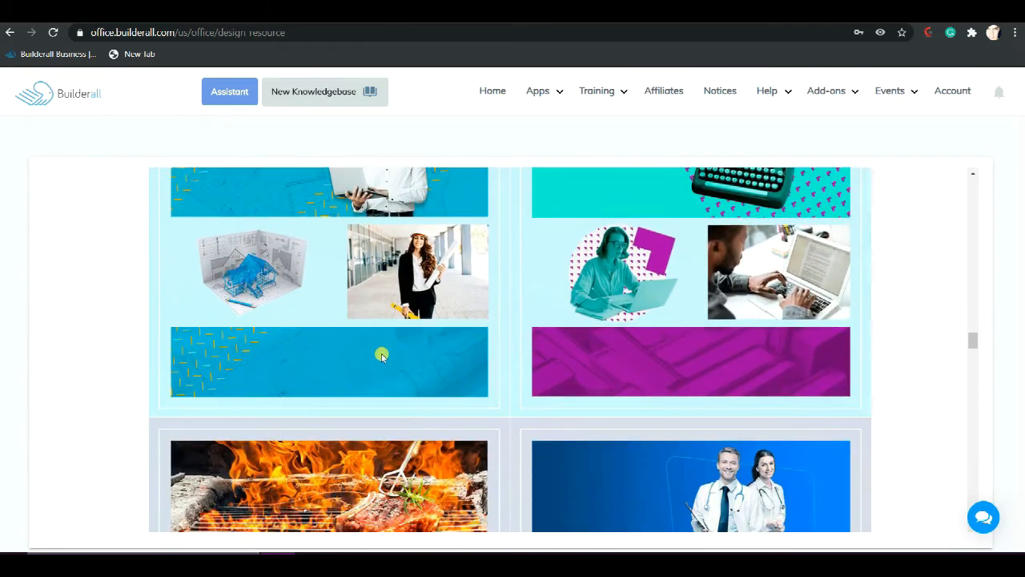
Go to the Background Site Express pack's download, switching to its shared Google Drive folder
{"action": "scroll", "coordinate": [382, 356], "scroll_direction": "up", "scroll_amount": 6}
{"action": "scroll", "coordinate": [382, 356], "scroll_direction": "up", "scroll_amount": 15}
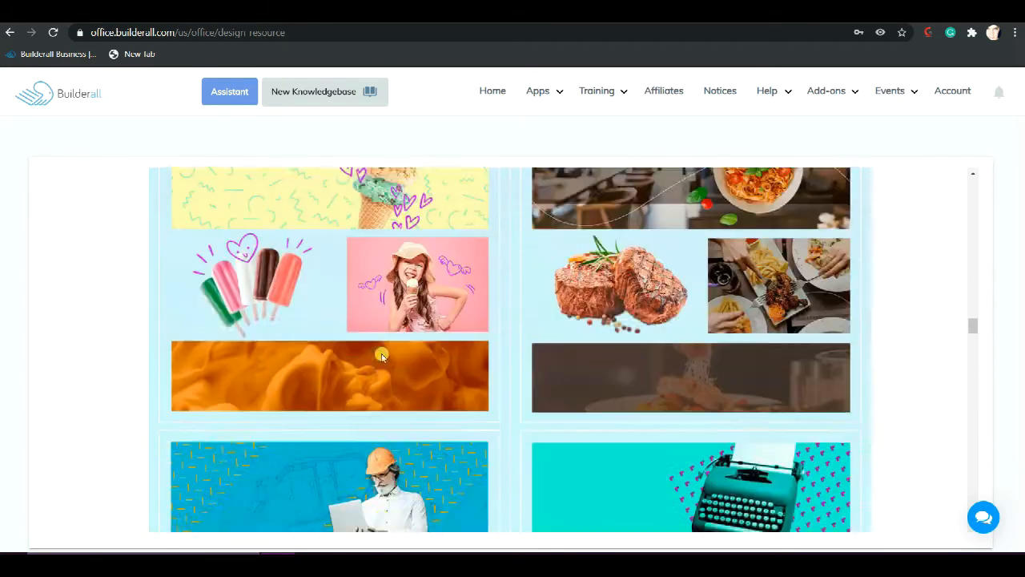
{"action": "scroll", "coordinate": [382, 356], "scroll_direction": "up", "scroll_amount": 8}
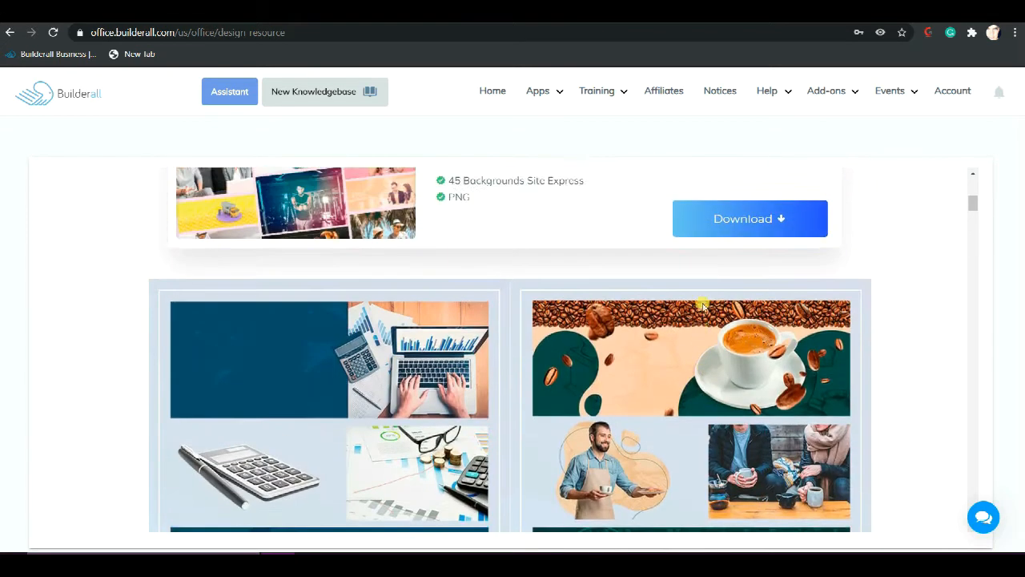
{"action": "scroll", "coordinate": [702, 307], "scroll_direction": "up", "scroll_amount": 2}
{"action": "left_click", "coordinate": [732, 289]}
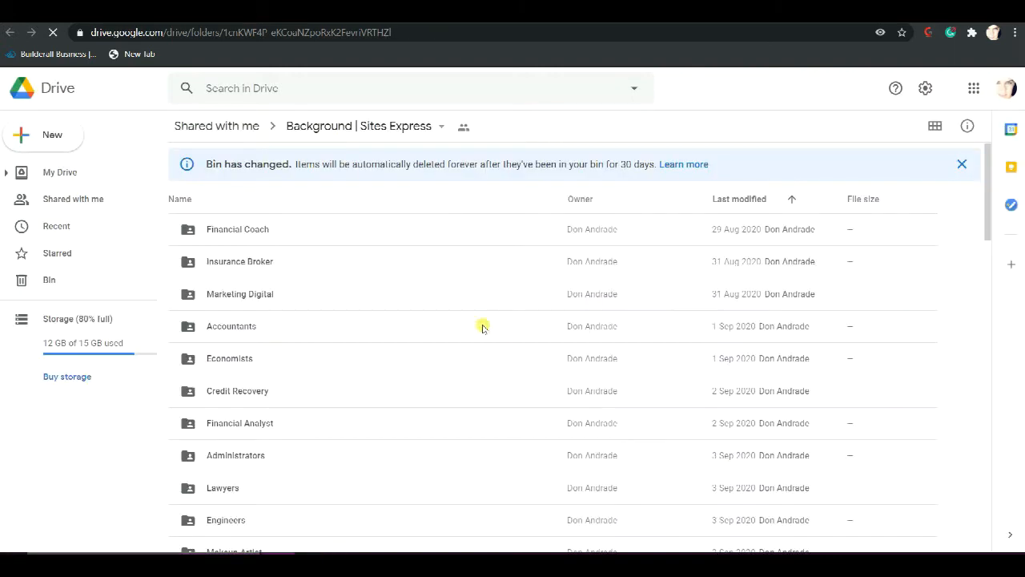
Examine the list of profession and business subfolders in the shared Background | Sites Express folder
{"action": "scroll", "coordinate": [332, 282], "scroll_direction": "down", "scroll_amount": 4}
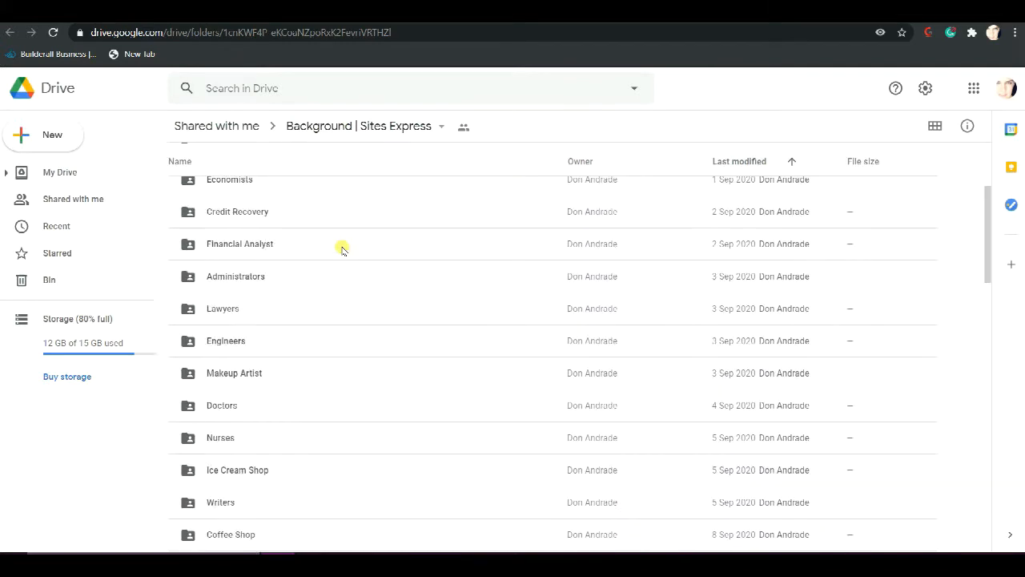
{"action": "scroll", "coordinate": [342, 268], "scroll_direction": "down", "scroll_amount": 6}
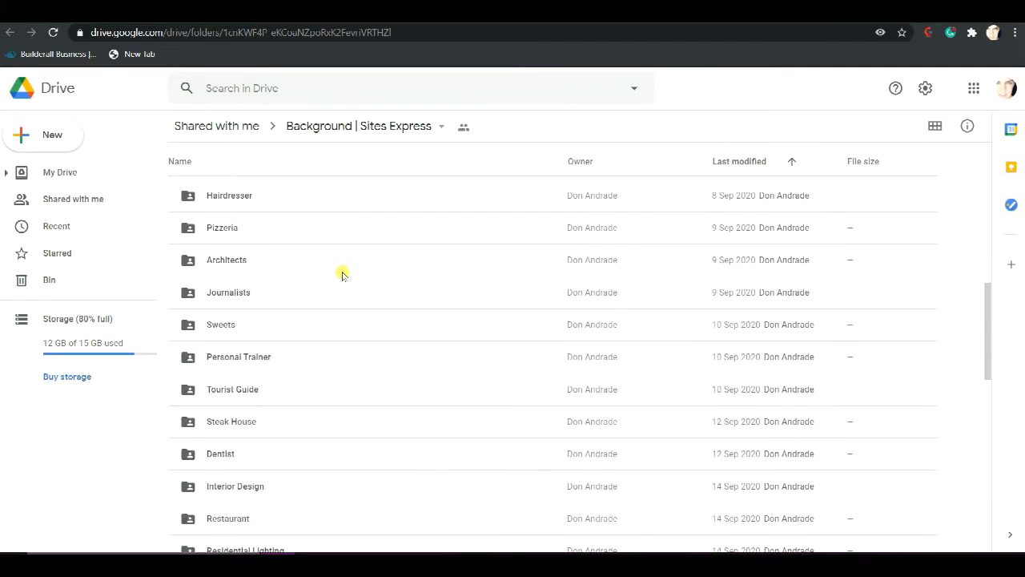
{"action": "scroll", "coordinate": [342, 274], "scroll_direction": "down", "scroll_amount": 7}
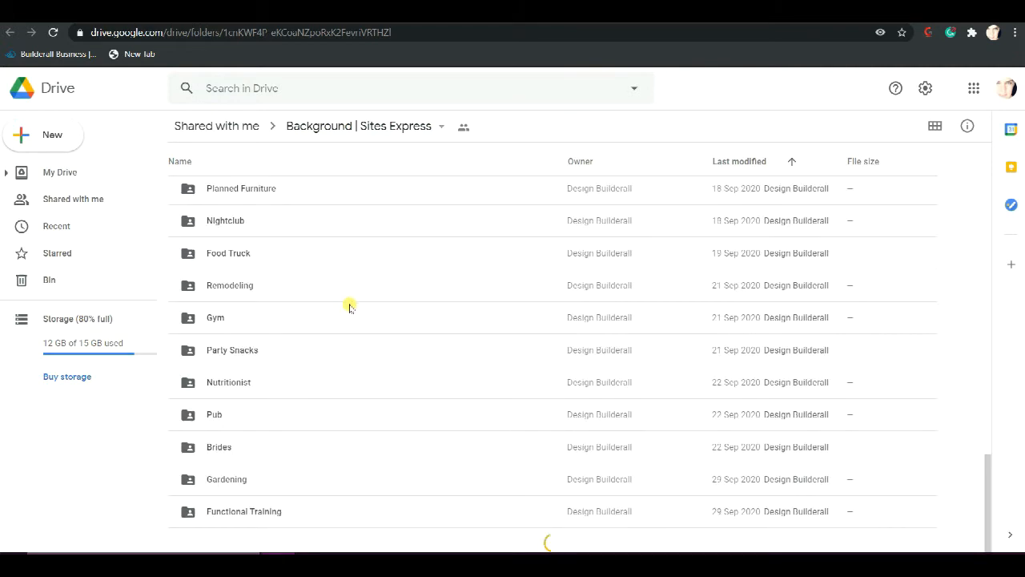
{"action": "scroll", "coordinate": [366, 341], "scroll_direction": "up", "scroll_amount": 1}
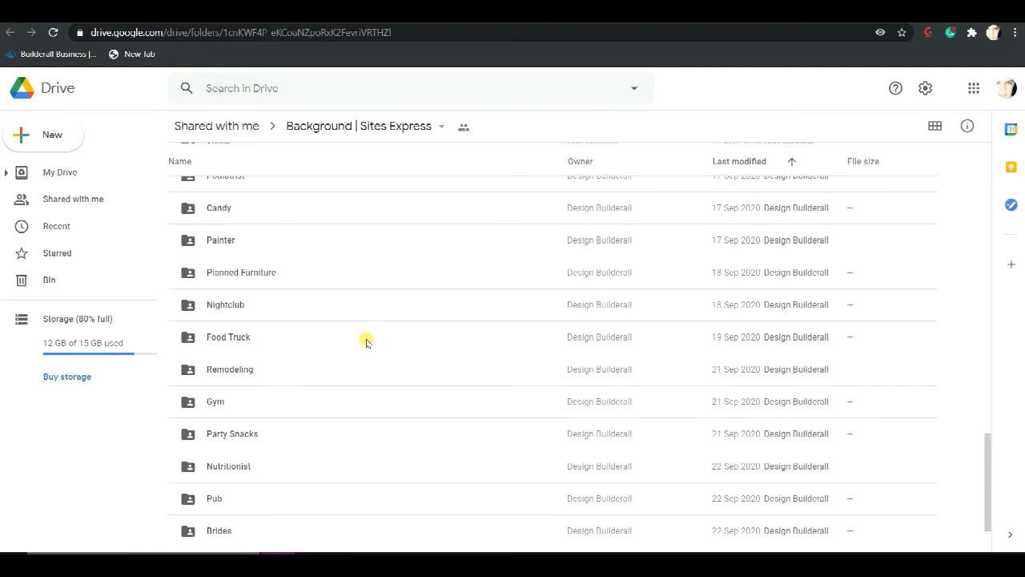
{"action": "scroll", "coordinate": [366, 341], "scroll_direction": "up", "scroll_amount": 8}
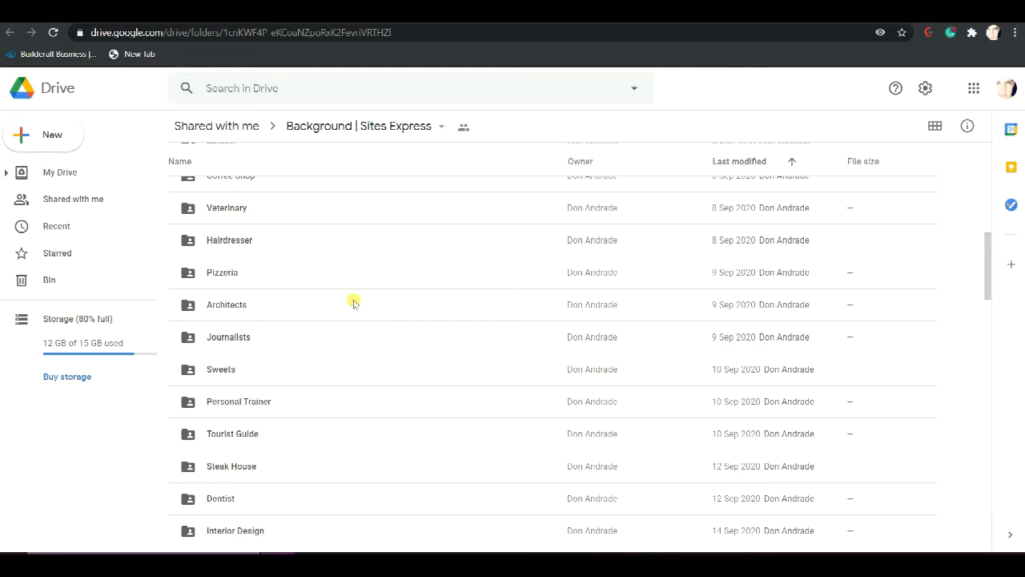
{"action": "scroll", "coordinate": [224, 233], "scroll_direction": "up", "scroll_amount": 4}
{"action": "left_click", "coordinate": [228, 239]}
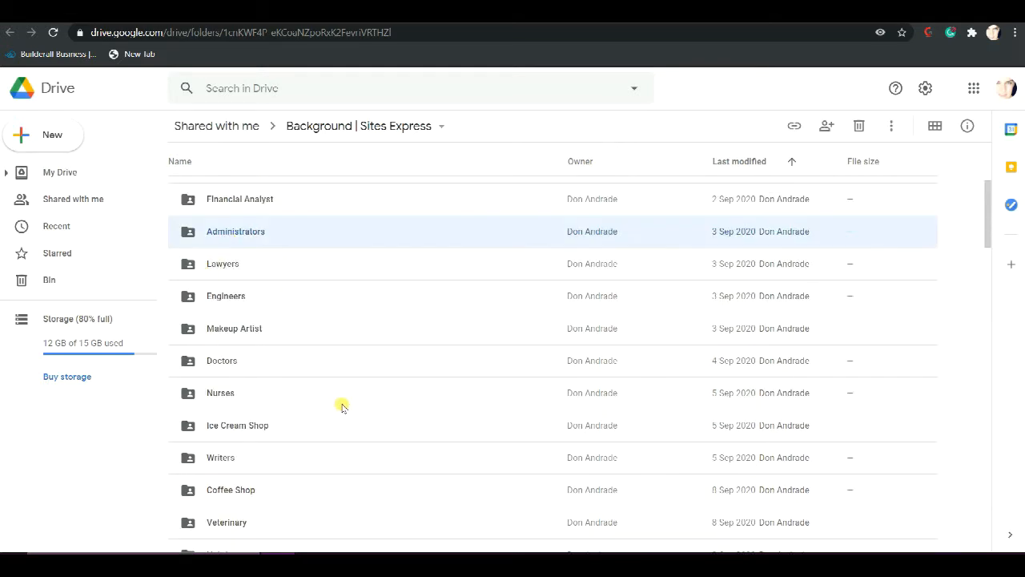
Open the Hairdresser subfolder of the Background | Sites Express folder and download the whole folder
{"action": "scroll", "coordinate": [287, 274], "scroll_direction": "down", "scroll_amount": 1}
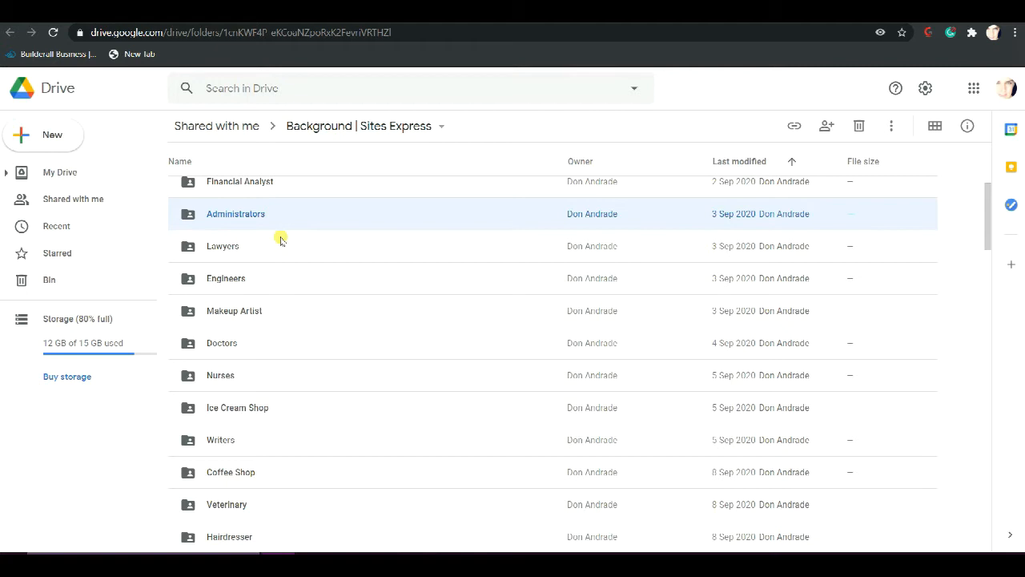
{"action": "scroll", "coordinate": [280, 251], "scroll_direction": "down", "scroll_amount": 3}
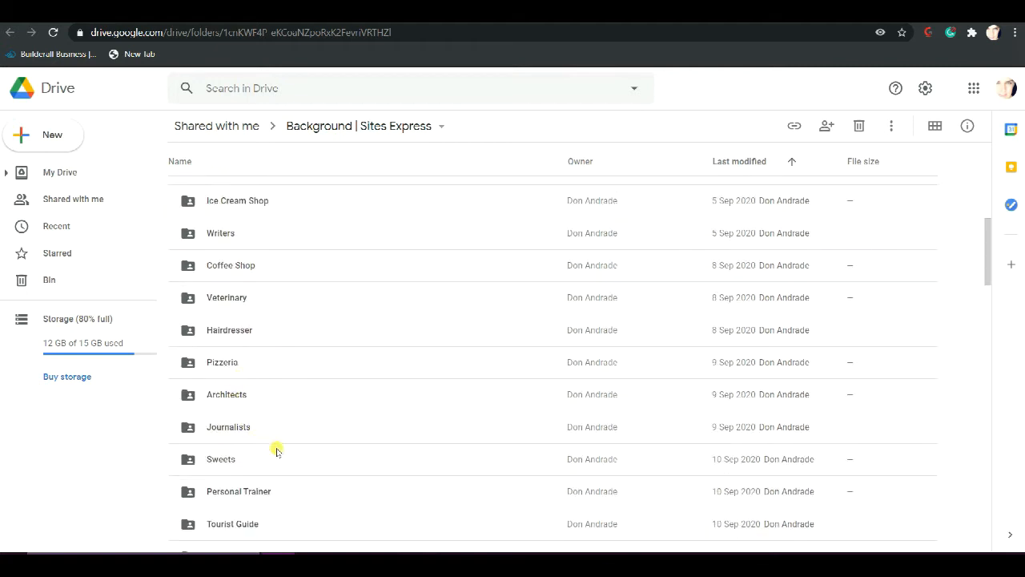
{"action": "double_click", "coordinate": [250, 328]}
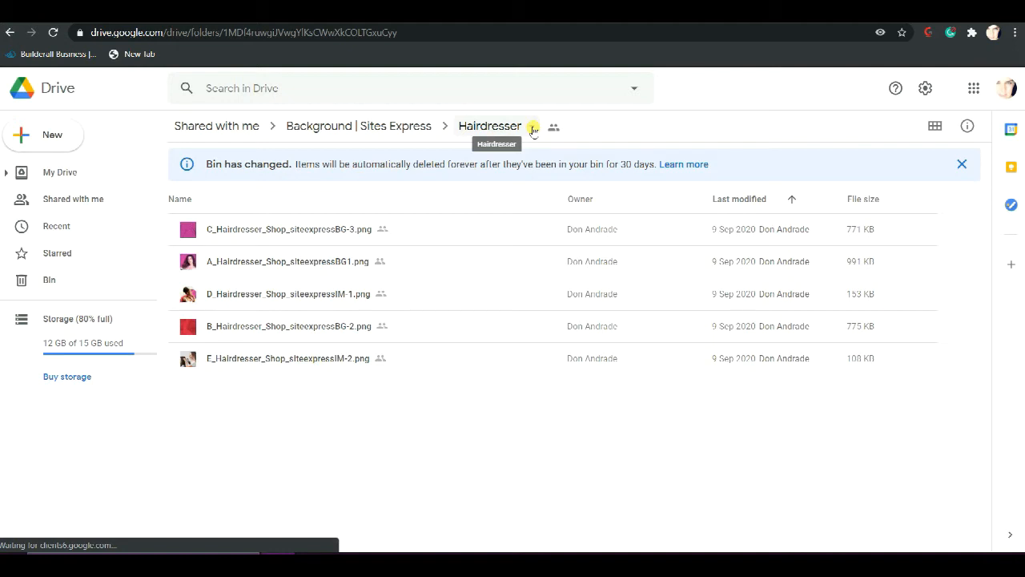
{"action": "left_click", "coordinate": [533, 130]}
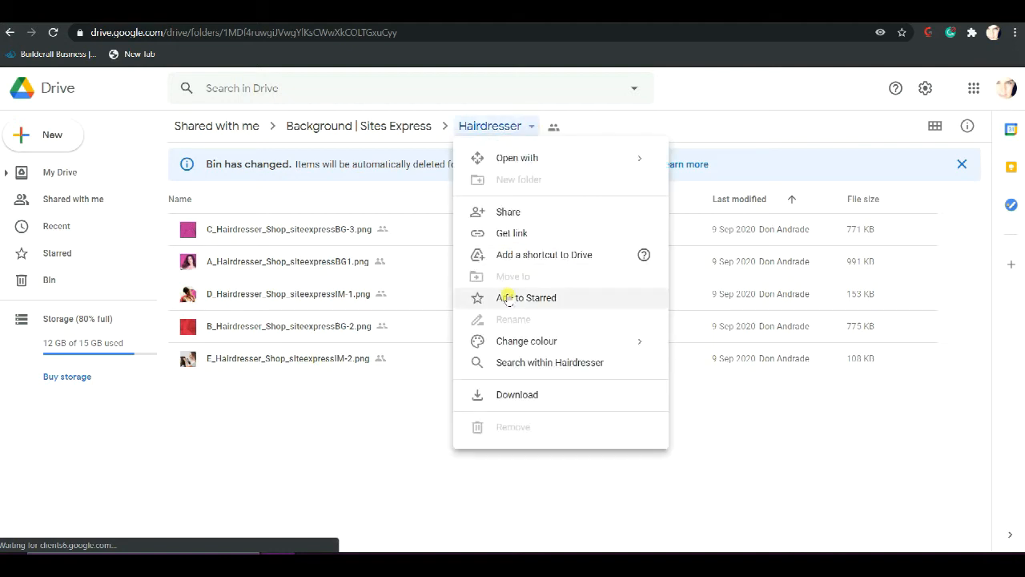
{"action": "left_click", "coordinate": [513, 396]}
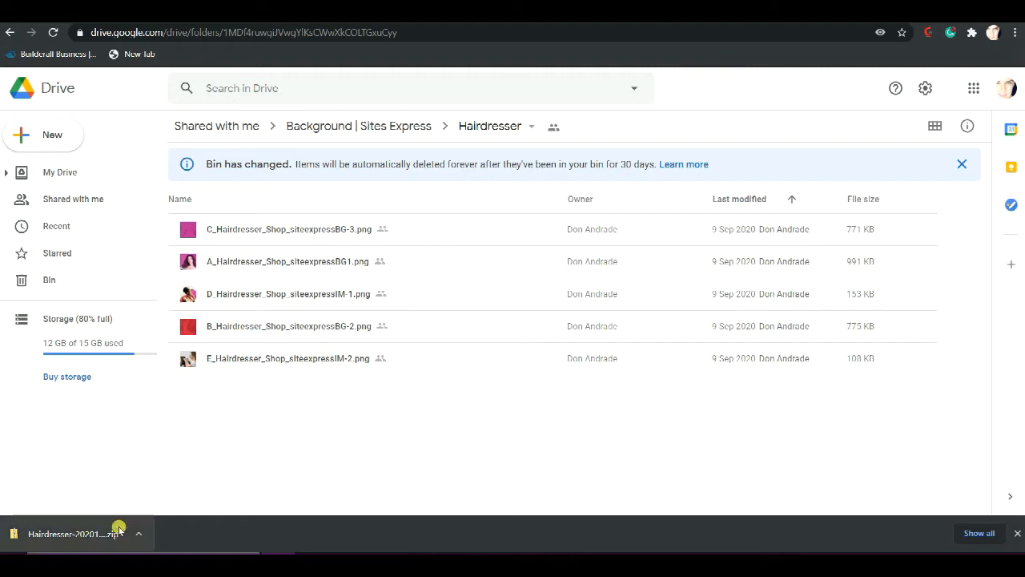
Open the downloaded Hairdresser ZIP archive in a maximized window and go into its Hairdresser folder
{"action": "left_click", "coordinate": [58, 533]}
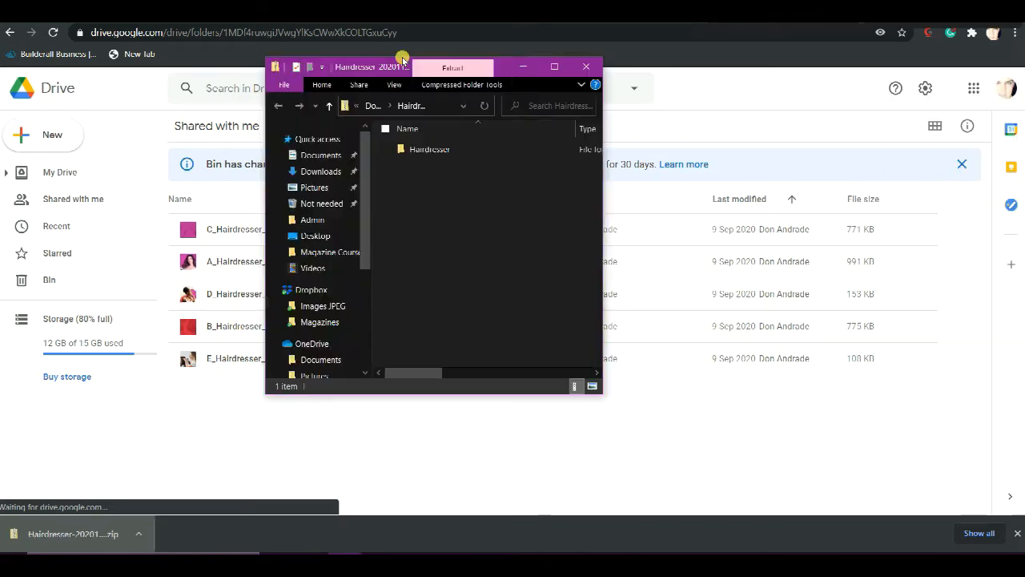
{"action": "left_click_drag", "start_coordinate": [541, 67], "coordinate": [416, 49]}
{"action": "left_click", "coordinate": [427, 45]}
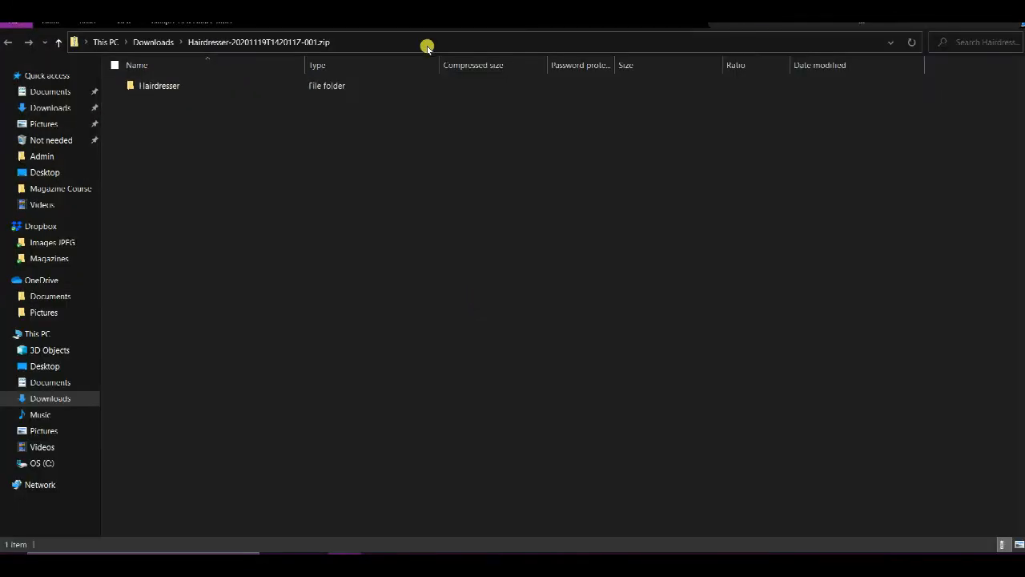
{"action": "double_click", "coordinate": [170, 89]}
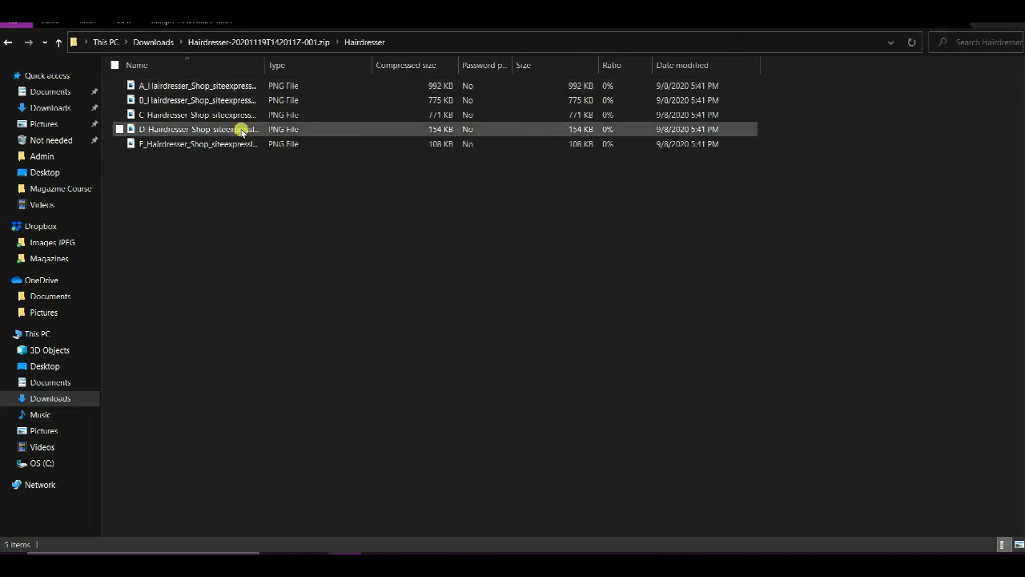
View the A_Hairdresser_Shop background image full screen and close the image viewer
{"action": "double_click", "coordinate": [179, 83]}
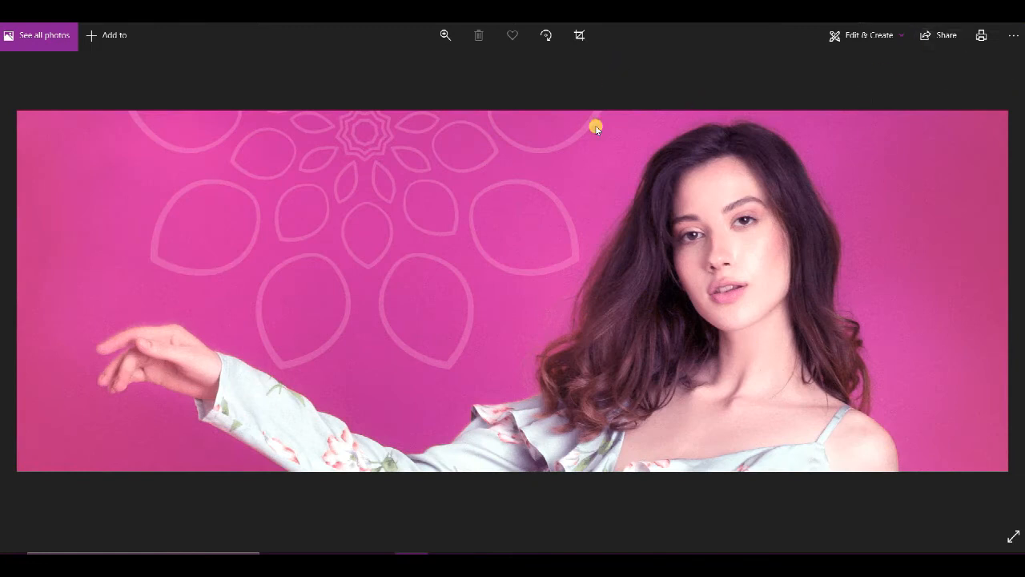
{"action": "left_click", "coordinate": [1011, 535]}
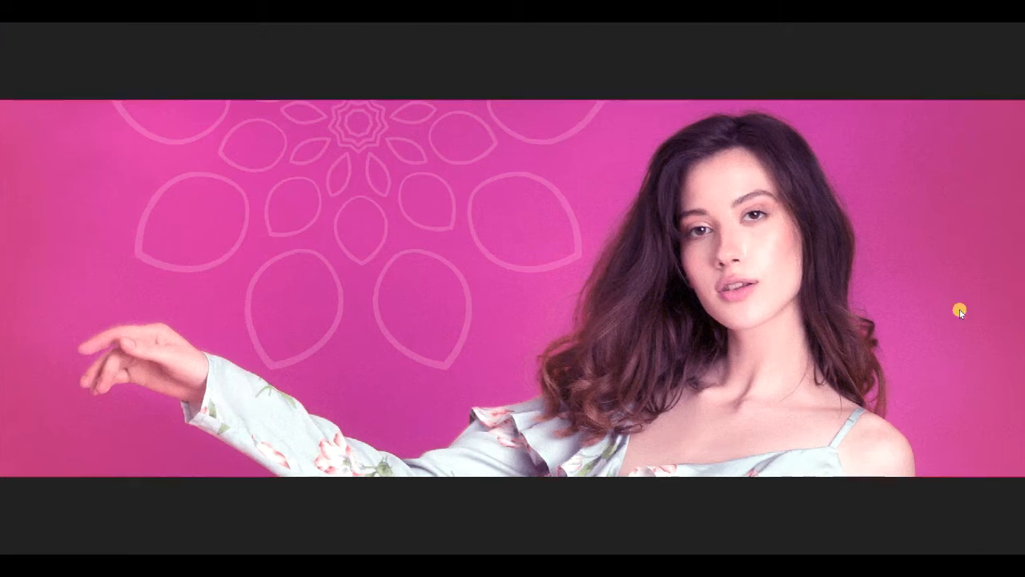
{"action": "key", "text": "Escape"}
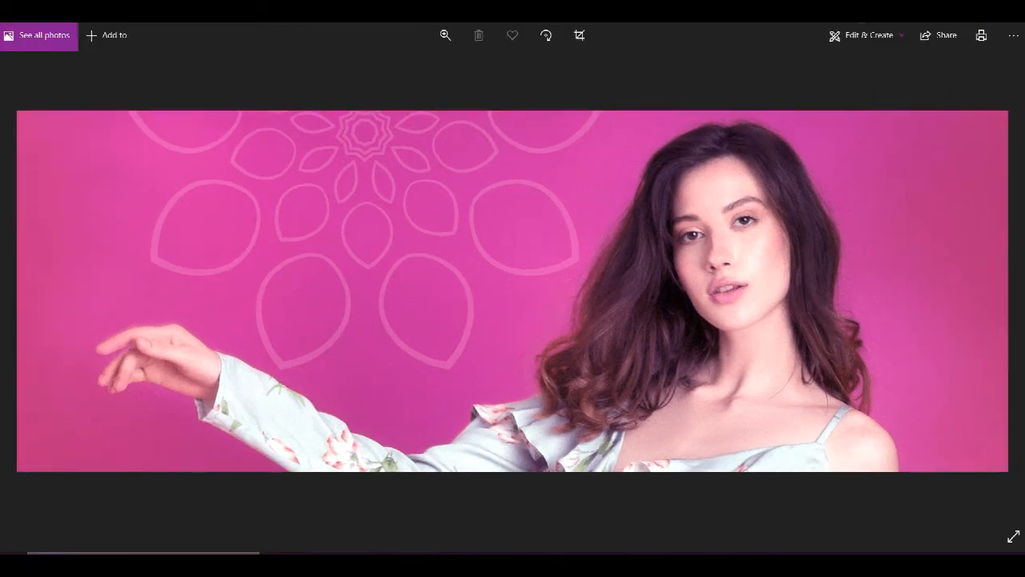
{"action": "mouse_move", "coordinate": [760, 23]}
{"action": "left_click", "coordinate": [1010, 11]}
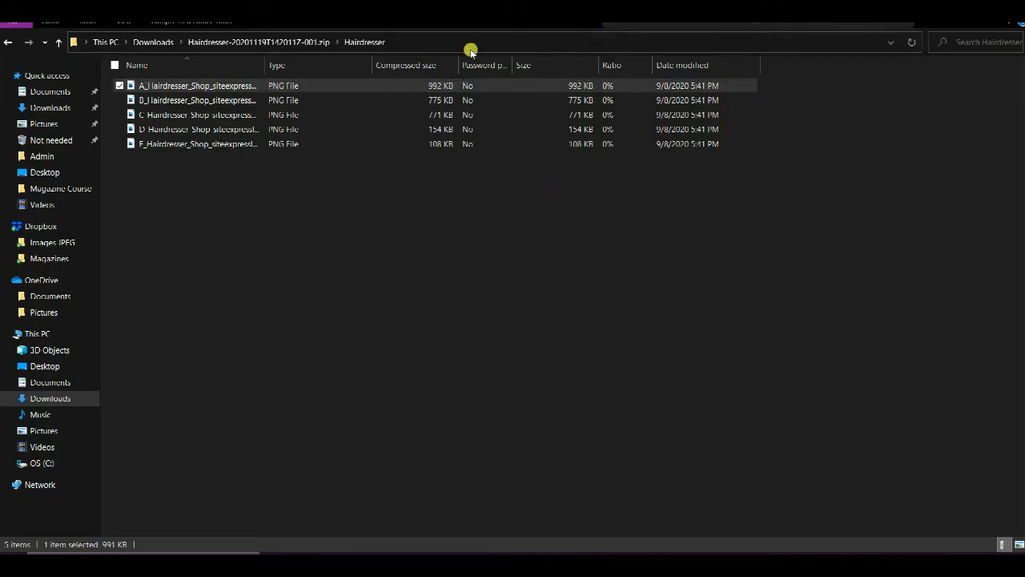
View the B_Hairdresser_Shop background image and close the image viewer
{"action": "left_click", "coordinate": [211, 102]}
{"action": "double_click", "coordinate": [212, 102]}
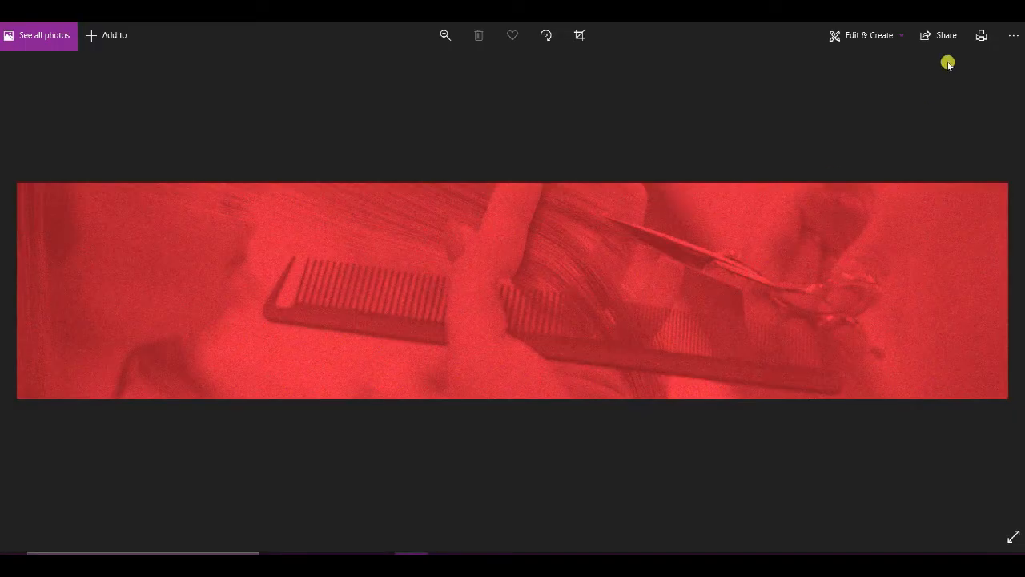
{"action": "left_click", "coordinate": [1010, 12]}
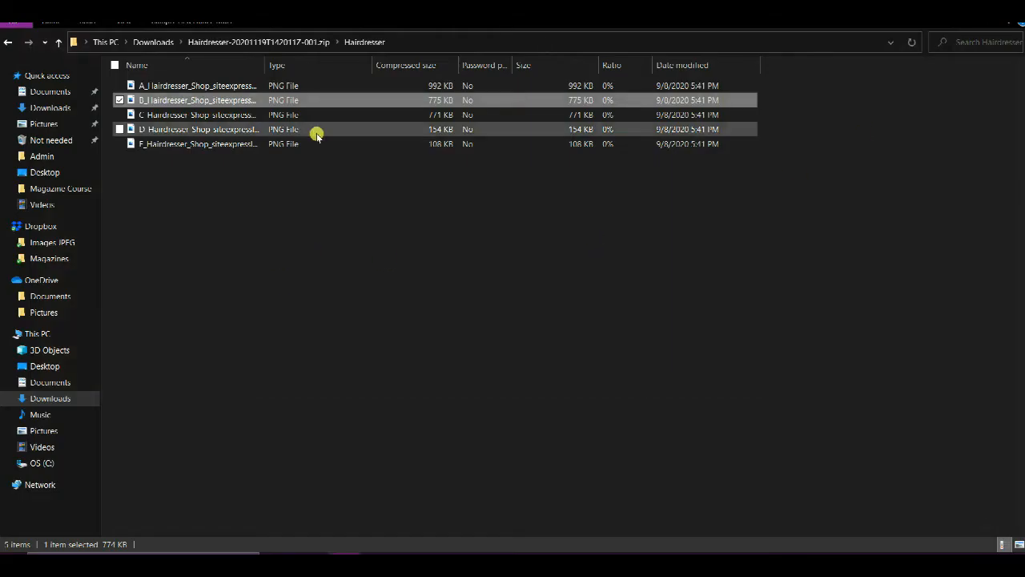
Copy all five Hairdresser images from the ZIP archive onto the desktop and close the archive window
{"action": "left_click", "coordinate": [978, 6]}
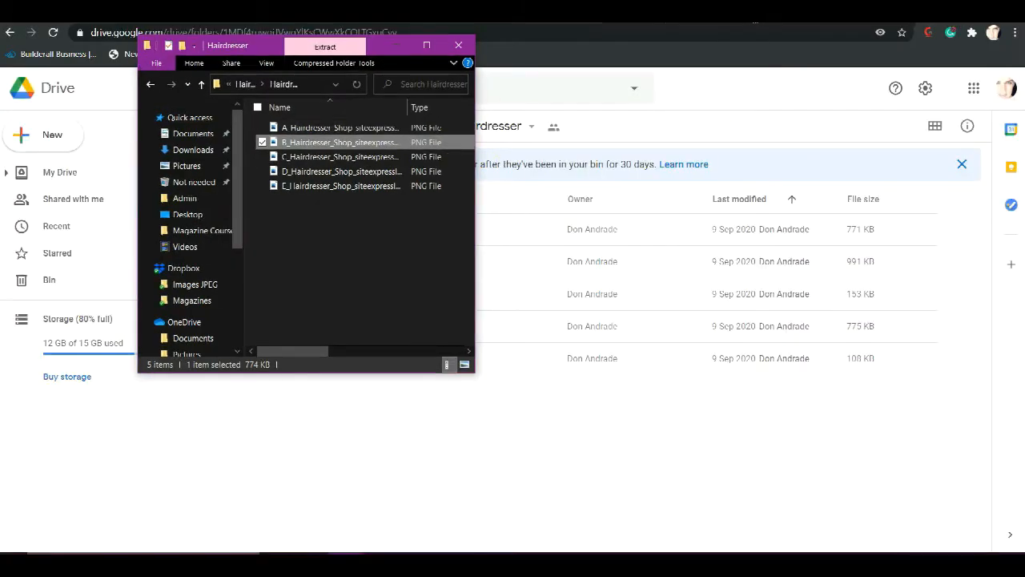
{"action": "key", "text": "alt+Tab"}
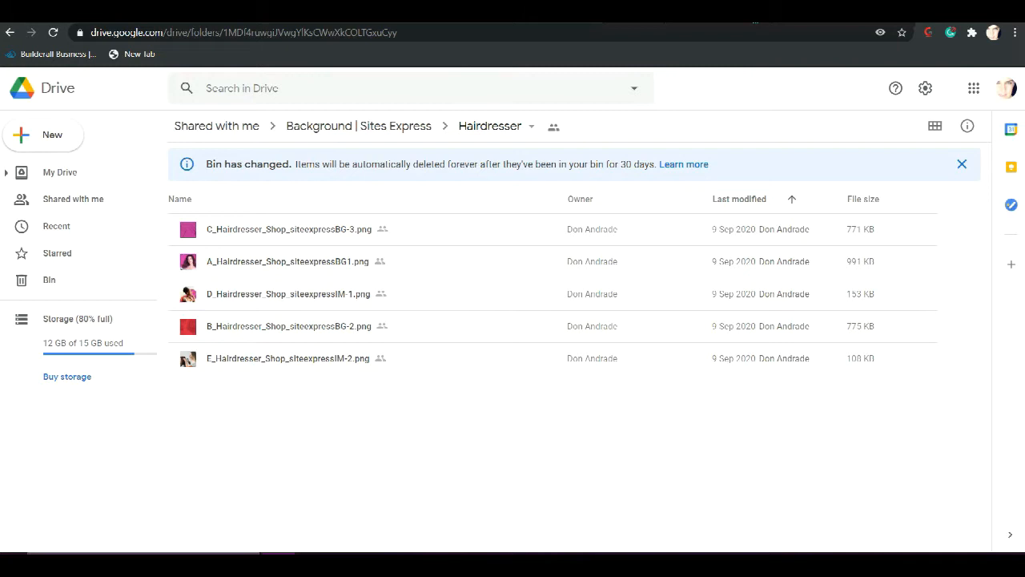
{"action": "left_click", "coordinate": [561, 23]}
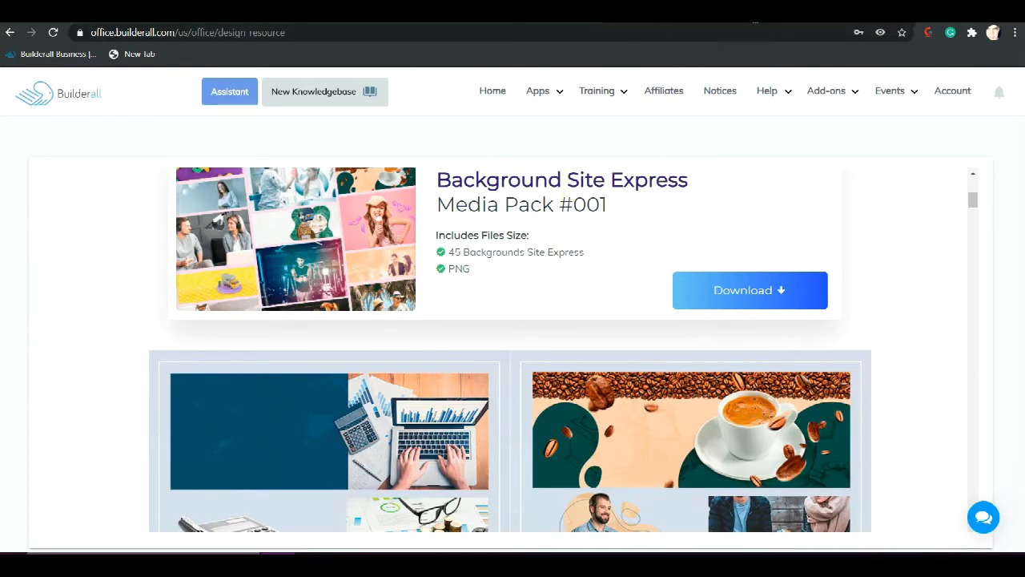
{"action": "left_click", "coordinate": [364, 21]}
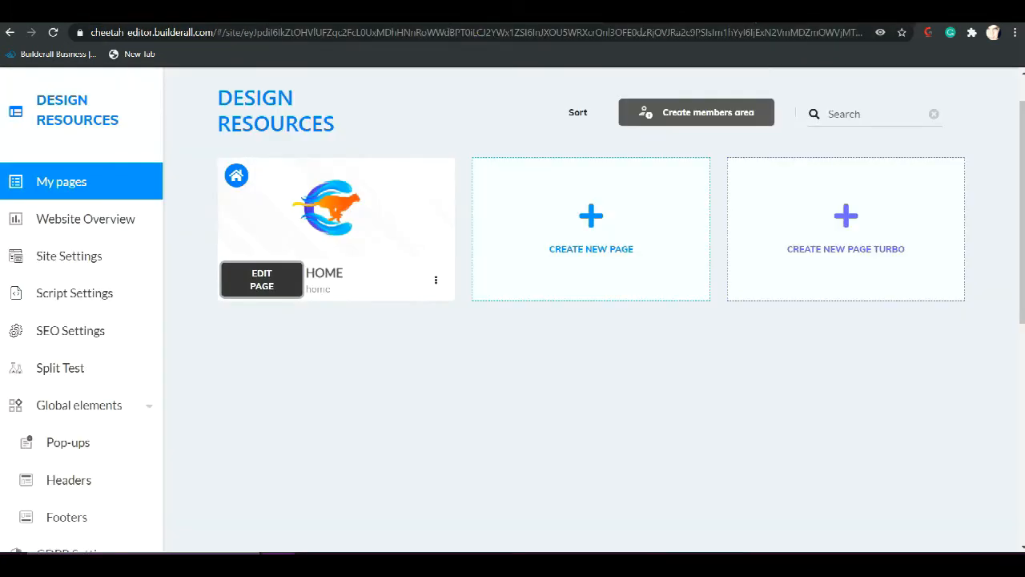
{"action": "left_click", "coordinate": [946, 11]}
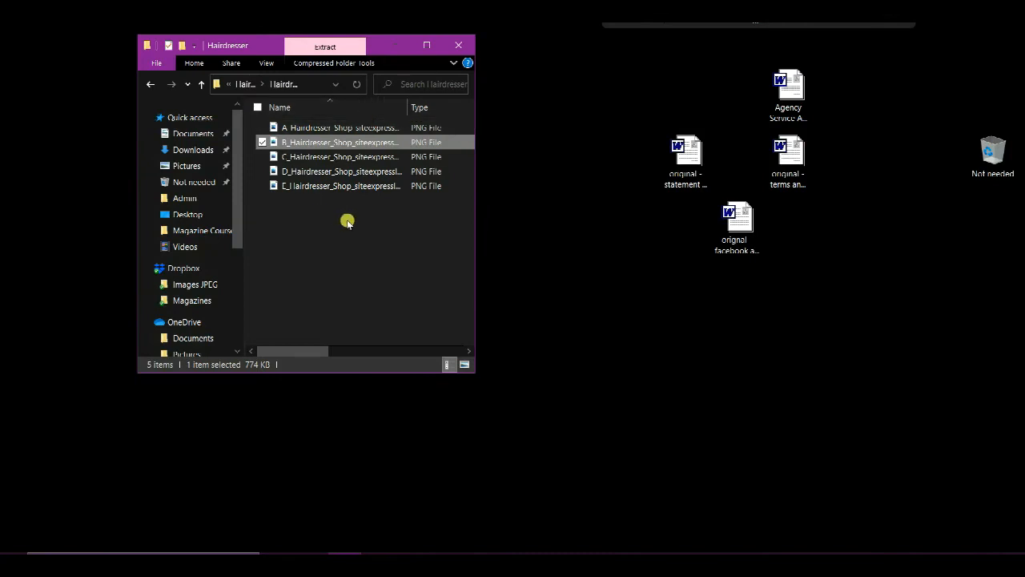
{"action": "key", "text": "ctrl+a"}
{"action": "left_click_drag", "start_coordinate": [334, 157], "coordinate": [603, 373]}
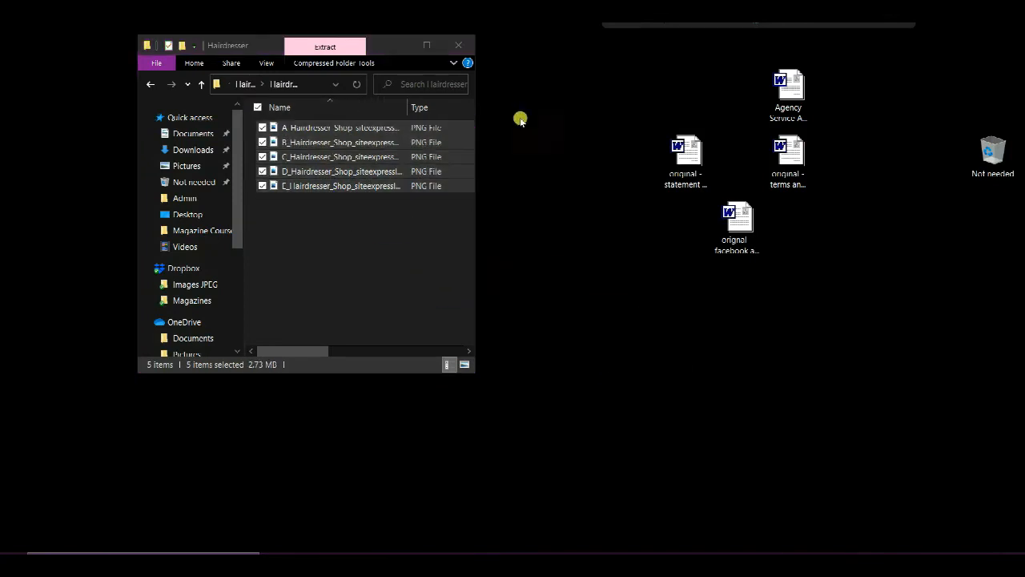
{"action": "left_click", "coordinate": [459, 47]}
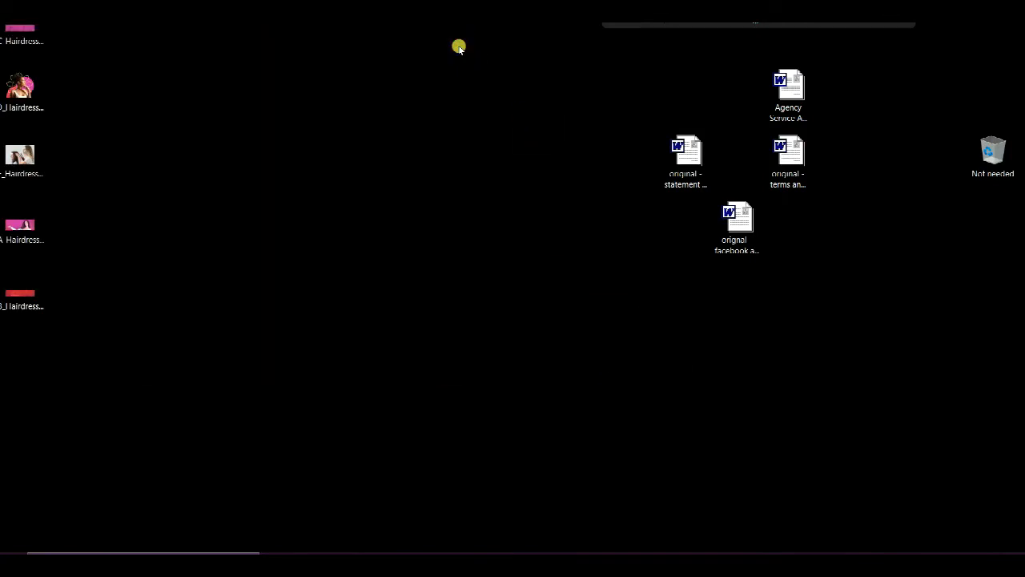
Switch back to the browser's Cheetah site manager and open the Design Resources site's HOME page for editing
{"action": "left_click", "coordinate": [278, 552]}
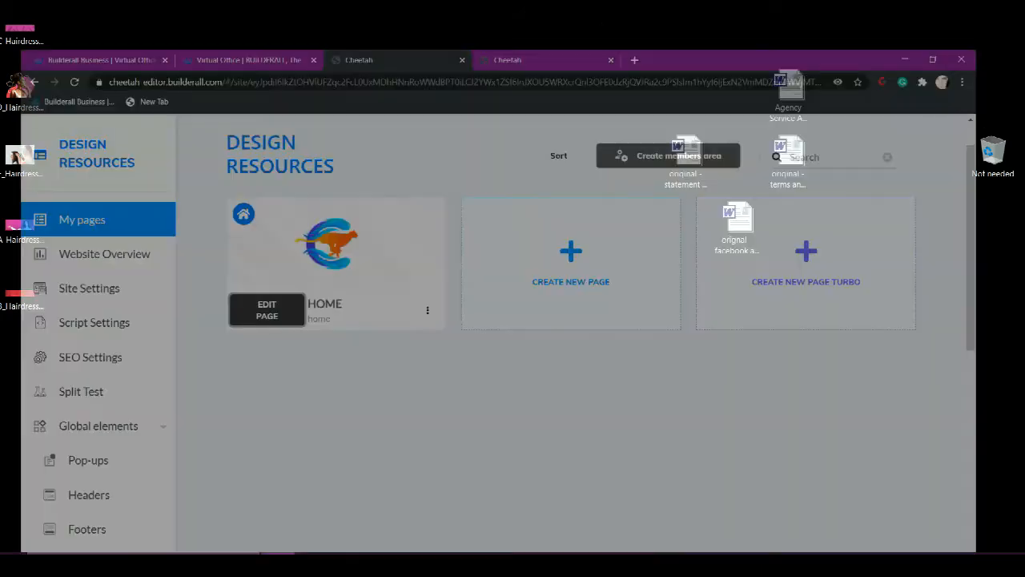
{"action": "scroll", "coordinate": [423, 423], "scroll_direction": "up", "scroll_amount": 1}
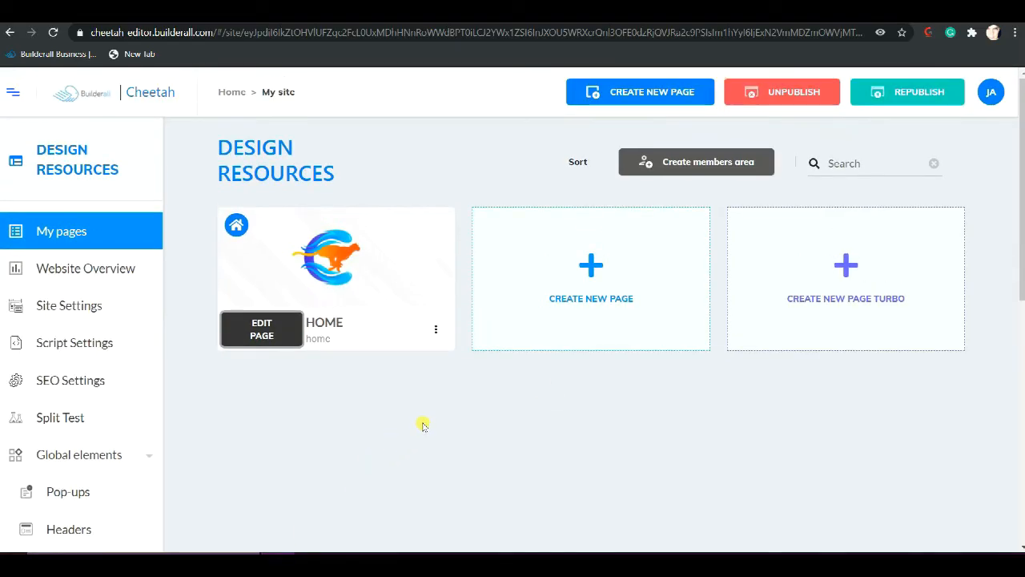
{"action": "mouse_move", "coordinate": [237, 252]}
{"action": "left_click", "coordinate": [253, 329]}
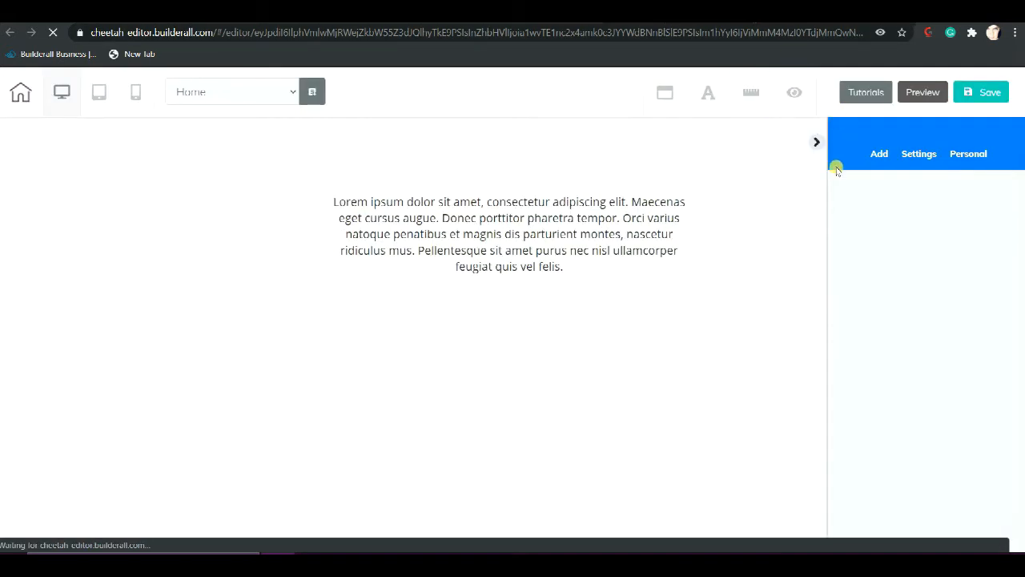
Add a blank panel to the Home page
{"action": "left_click", "coordinate": [878, 156]}
{"action": "left_click", "coordinate": [885, 193]}
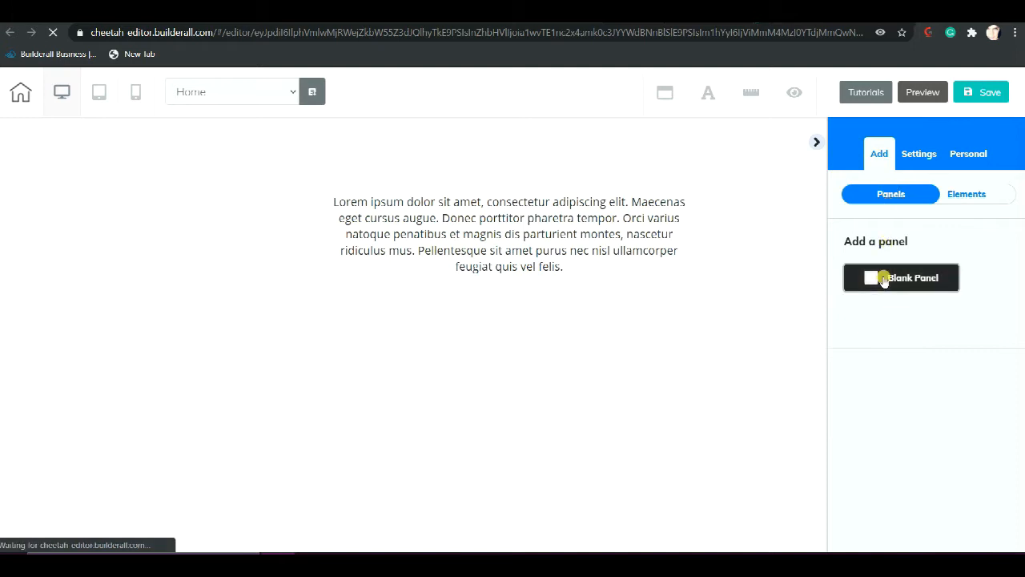
{"action": "left_click", "coordinate": [884, 278]}
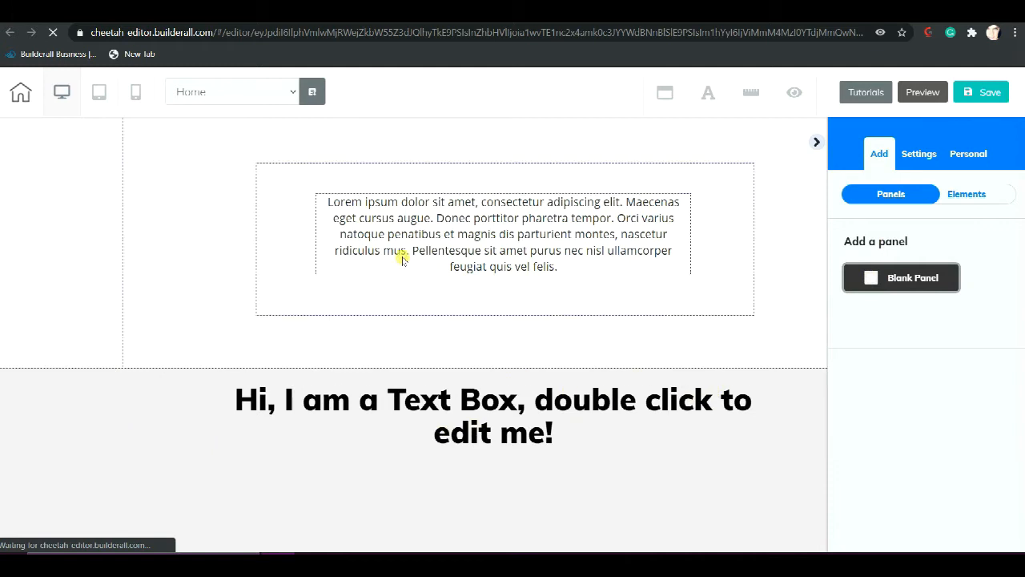
Delete the box containing the Lorem ipsum text from the page's upper panel
{"action": "left_click", "coordinate": [460, 176]}
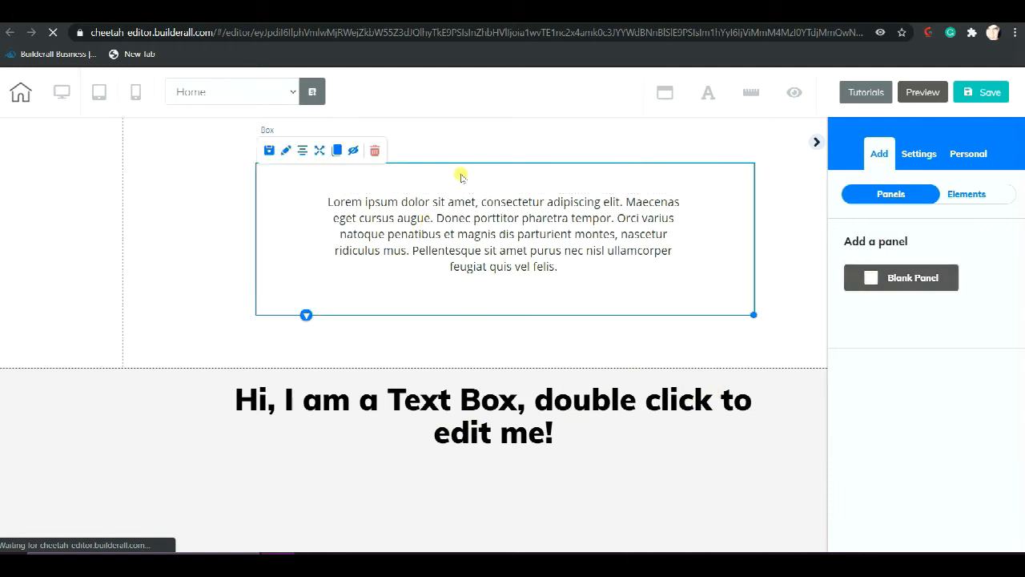
{"action": "left_click", "coordinate": [376, 148]}
{"action": "left_click", "coordinate": [604, 349]}
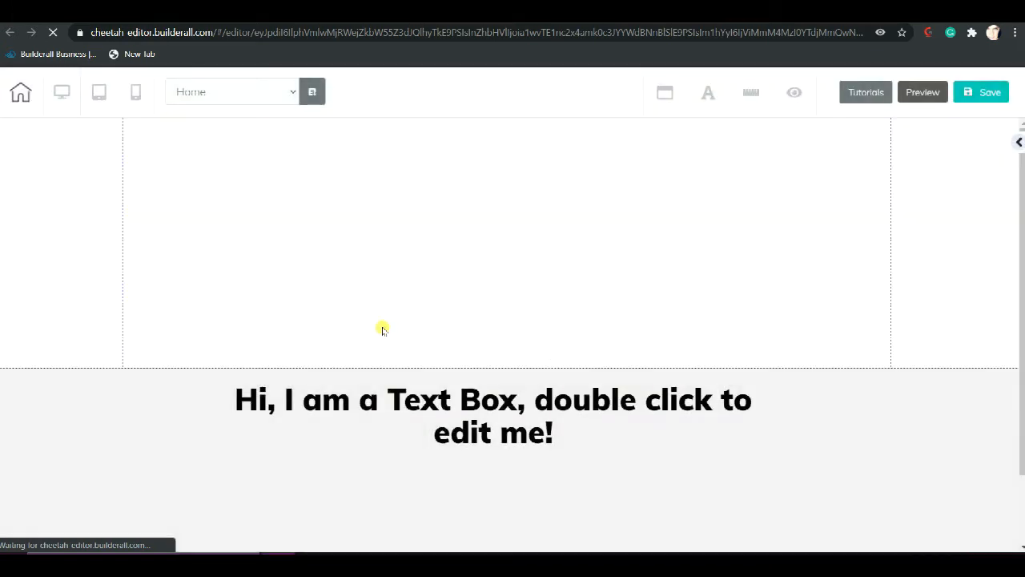
{"action": "left_click", "coordinate": [723, 231]}
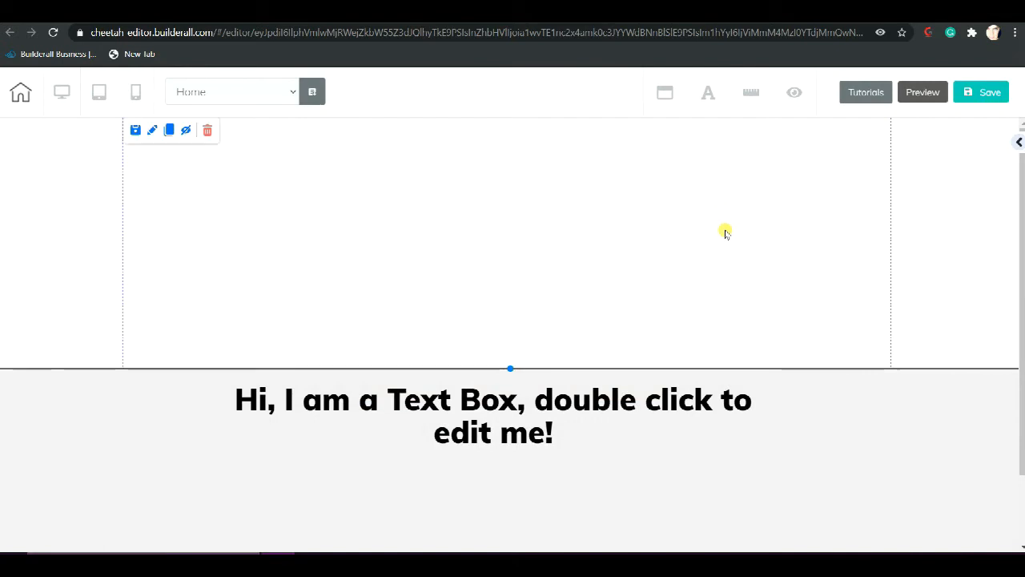
{"action": "left_click", "coordinate": [1018, 143]}
{"action": "left_click", "coordinate": [650, 210]}
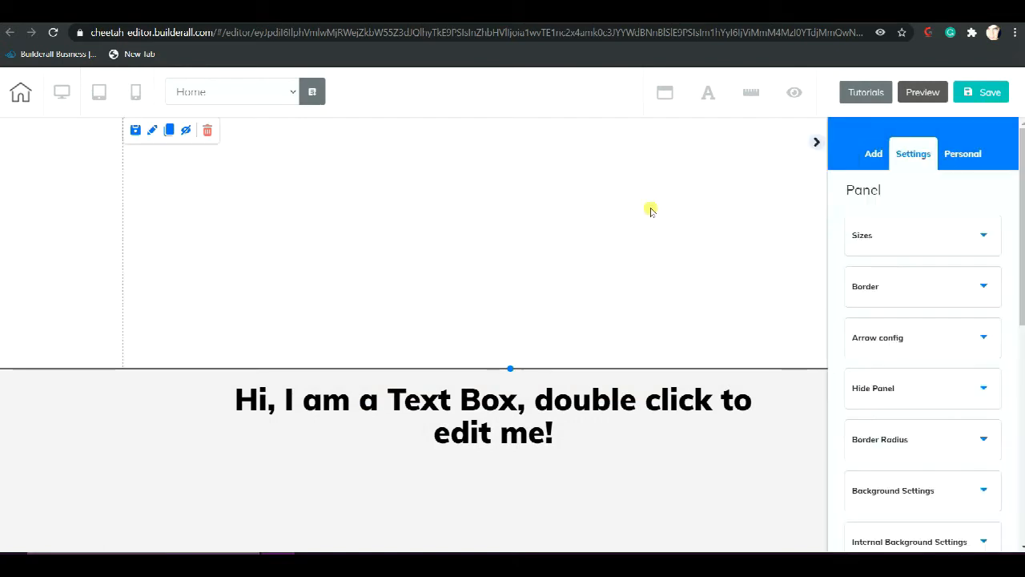
{"action": "left_click", "coordinate": [818, 143]}
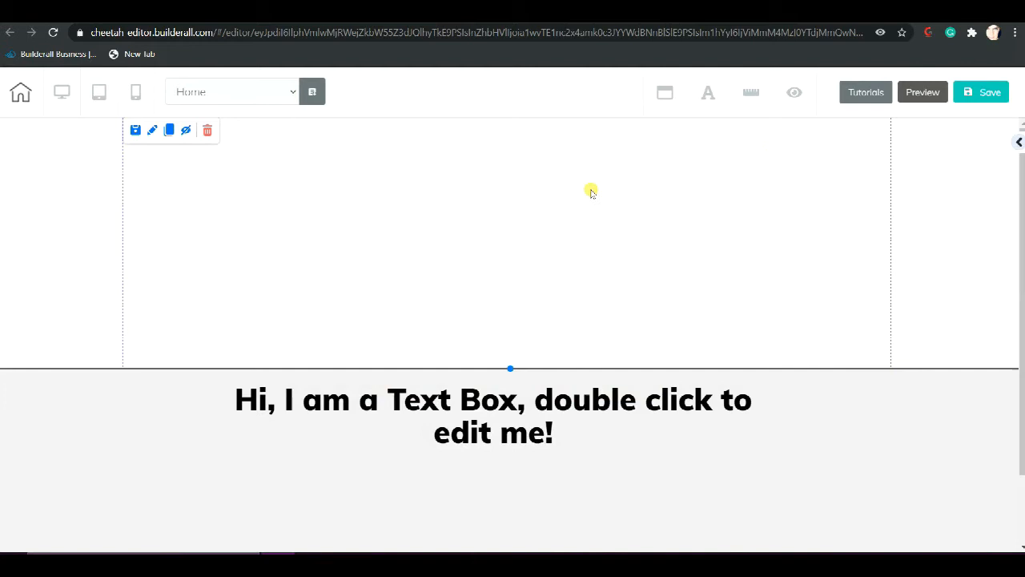
Open the empty upper panel's settings and expand its Background Settings to the image options
{"action": "left_click", "coordinate": [596, 182]}
{"action": "scroll", "coordinate": [647, 220], "scroll_direction": "down", "scroll_amount": 1}
{"action": "scroll", "coordinate": [647, 219], "scroll_direction": "up", "scroll_amount": 1}
{"action": "scroll", "coordinate": [646, 220], "scroll_direction": "down", "scroll_amount": 2}
{"action": "scroll", "coordinate": [647, 220], "scroll_direction": "down", "scroll_amount": 2}
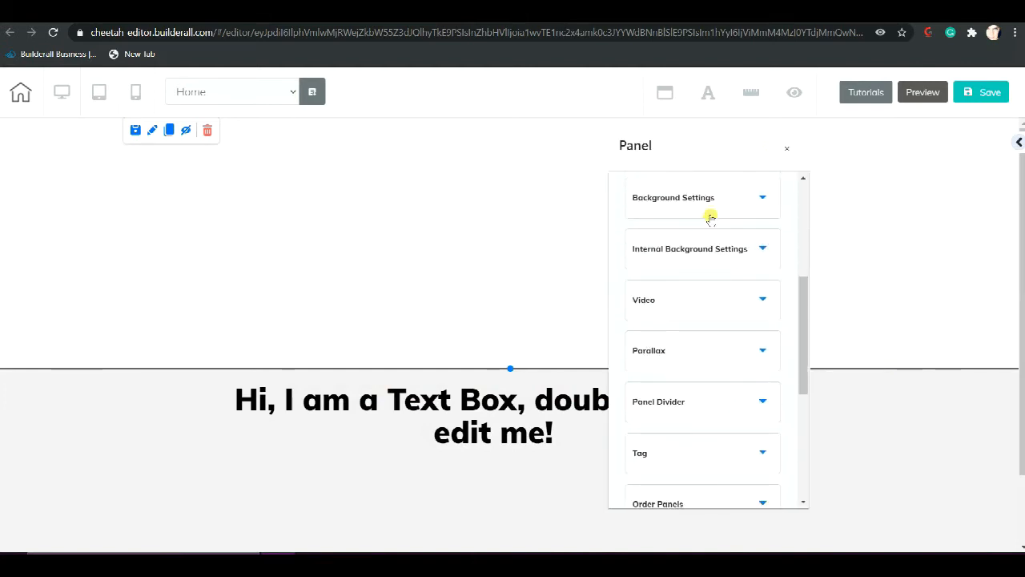
{"action": "left_click", "coordinate": [687, 200]}
{"action": "scroll", "coordinate": [686, 216], "scroll_direction": "down", "scroll_amount": 1}
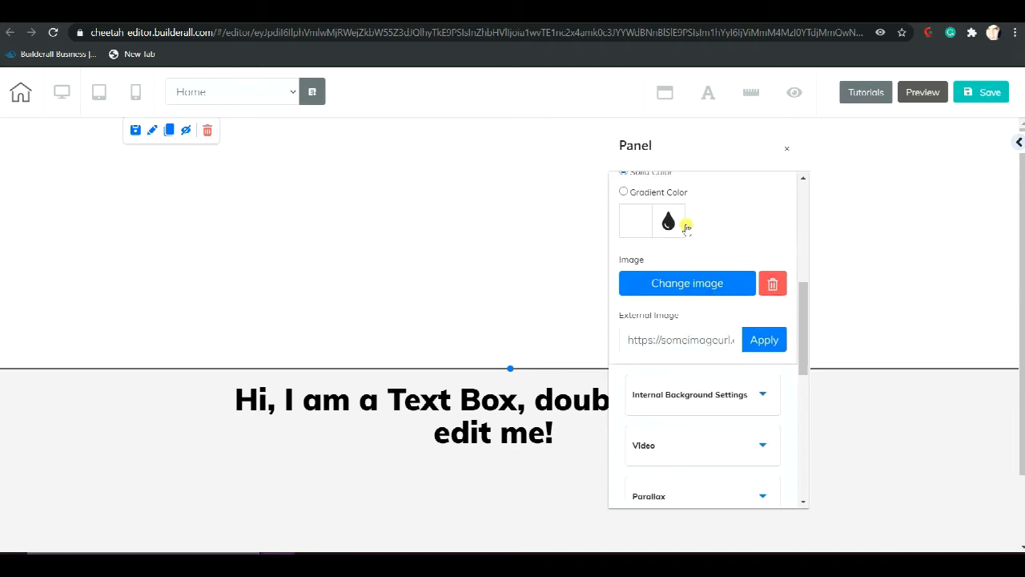
Upload A_Hairdresser_Shop_siteexpressBG1.png, B_Hairdresser_Shop_siteexpressBG-2.png and C_Hairdresser_Shop_siteexpressBG-3.png from the Desktop to the image library's user files
{"action": "left_click", "coordinate": [693, 293]}
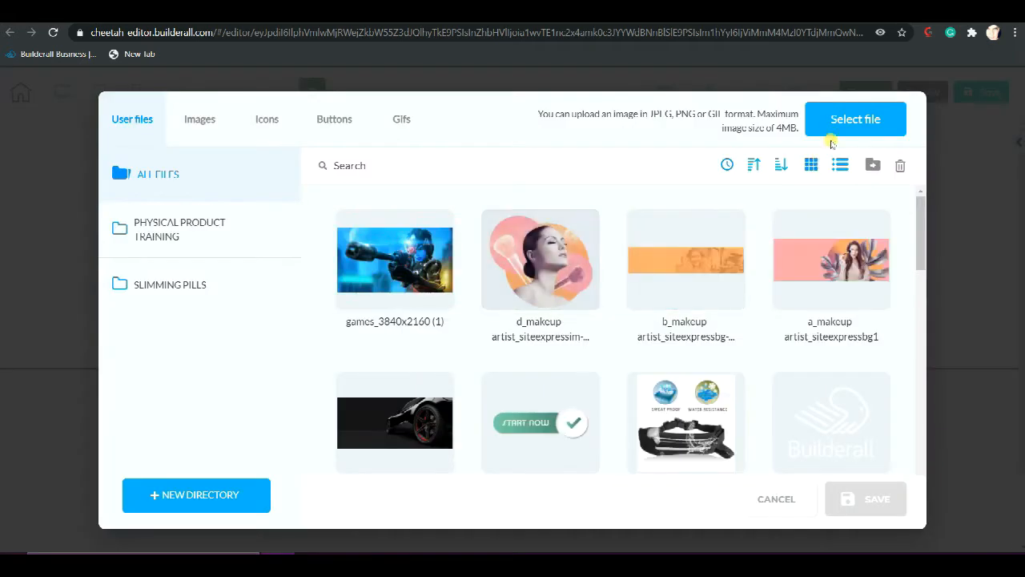
{"action": "left_click", "coordinate": [844, 119]}
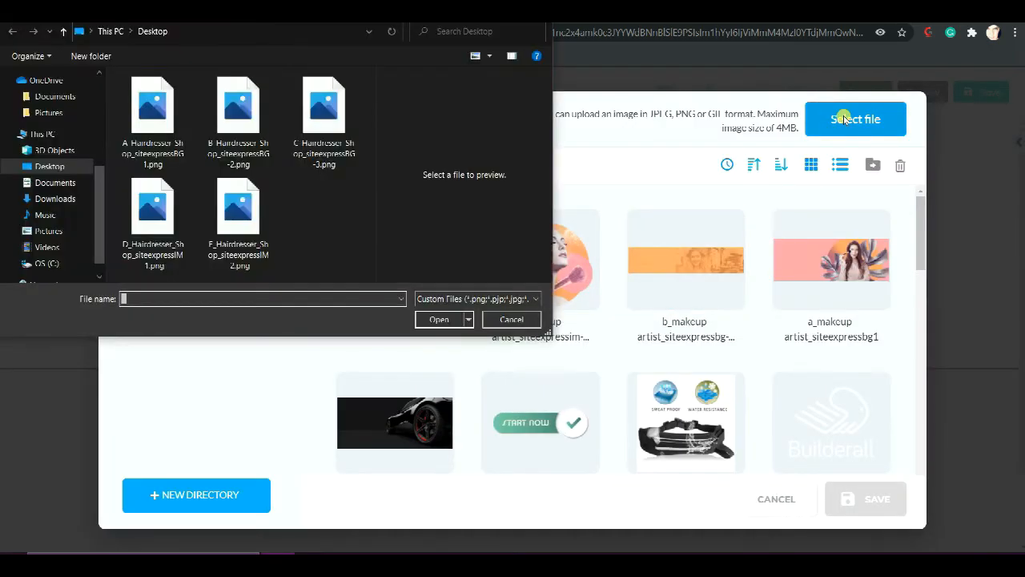
{"action": "left_click", "coordinate": [161, 125]}
{"action": "left_click", "coordinate": [235, 128]}
{"action": "left_click", "coordinate": [297, 135], "text": "ctrl"}
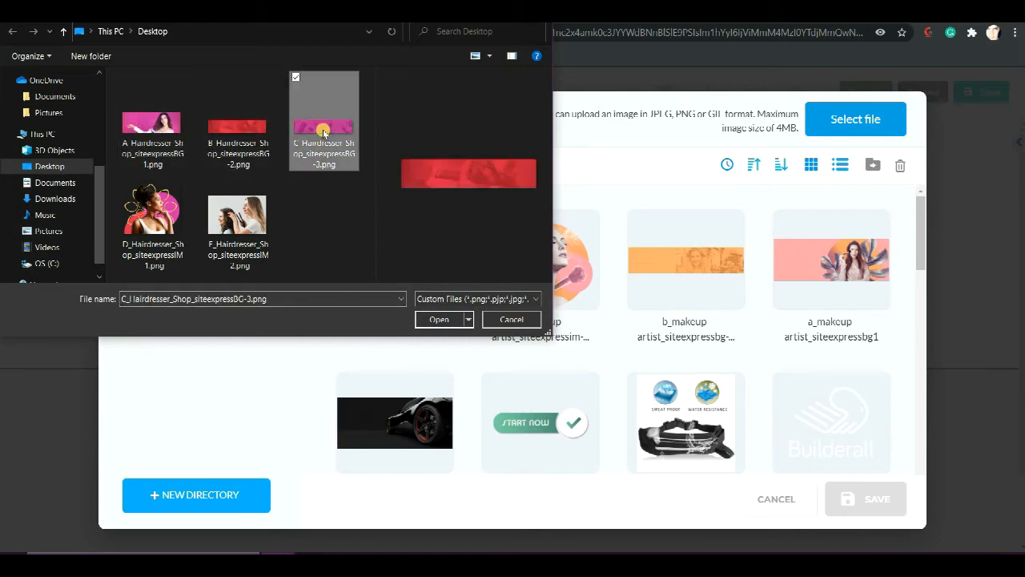
{"action": "left_click", "coordinate": [161, 125], "text": "shift"}
{"action": "left_click", "coordinate": [155, 210], "text": "shift"}
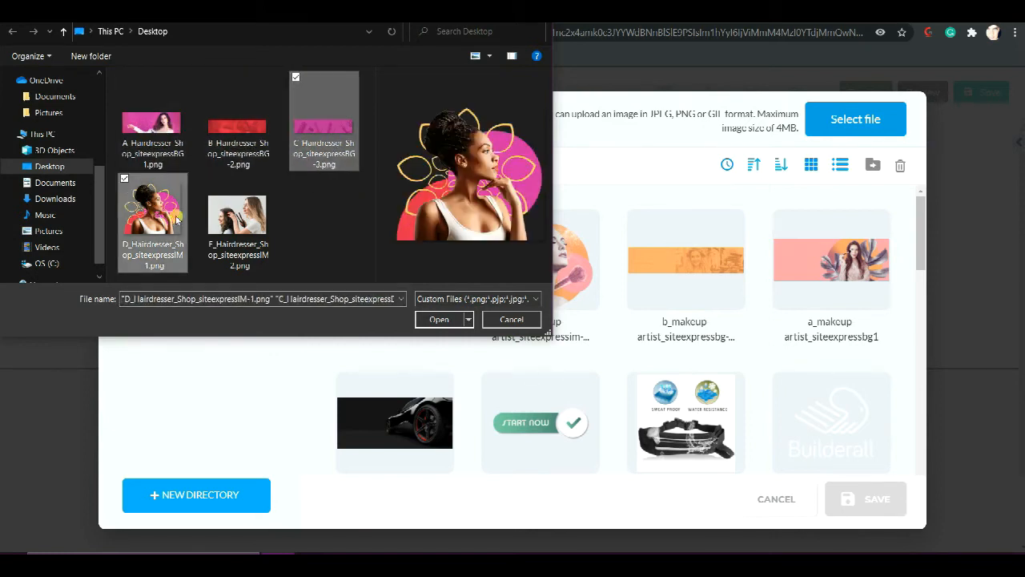
{"action": "left_click", "coordinate": [236, 229], "text": "shift"}
{"action": "left_click", "coordinate": [235, 127], "text": "shift"}
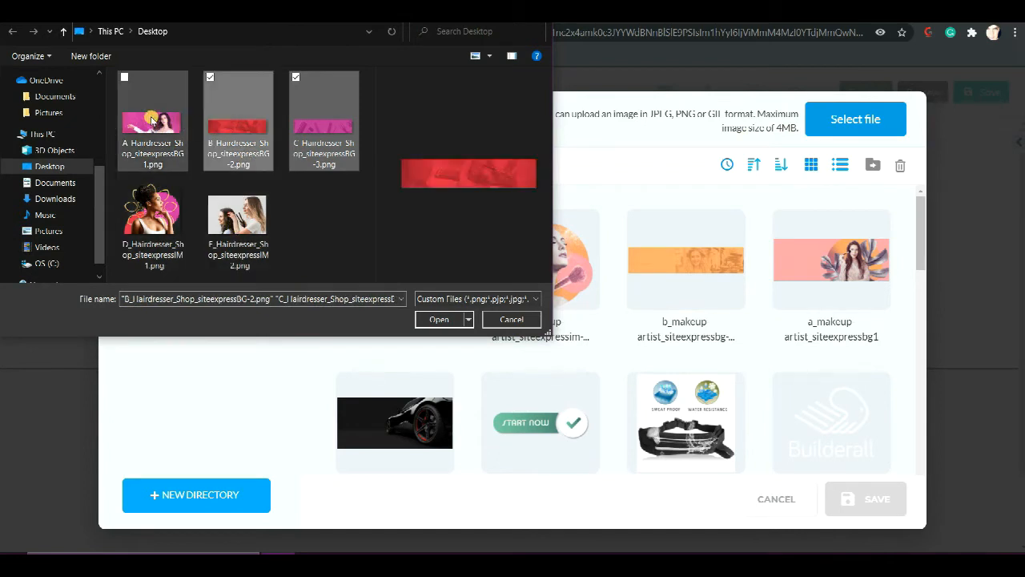
{"action": "left_click", "coordinate": [161, 117], "text": "shift"}
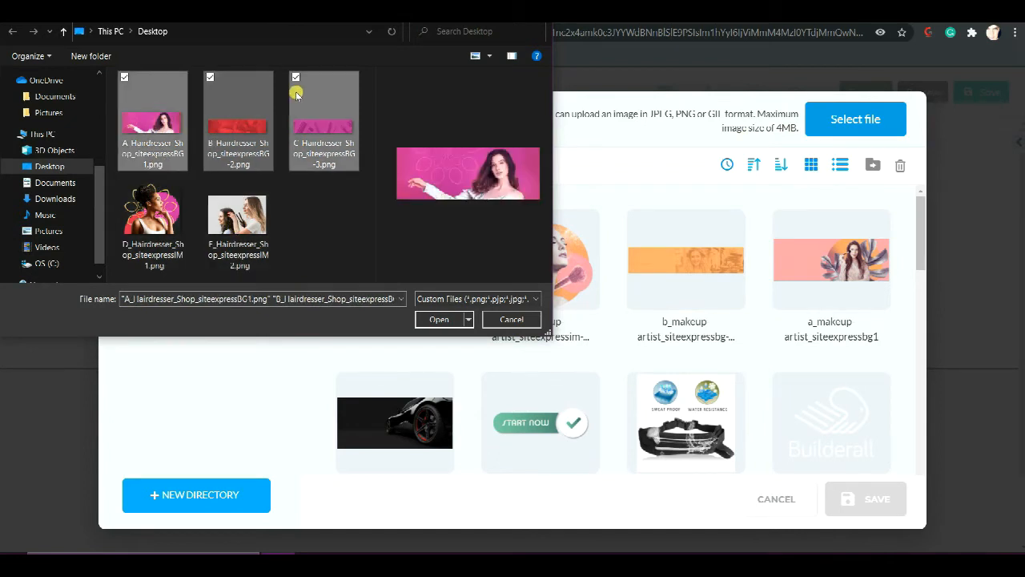
{"action": "left_click", "coordinate": [442, 319]}
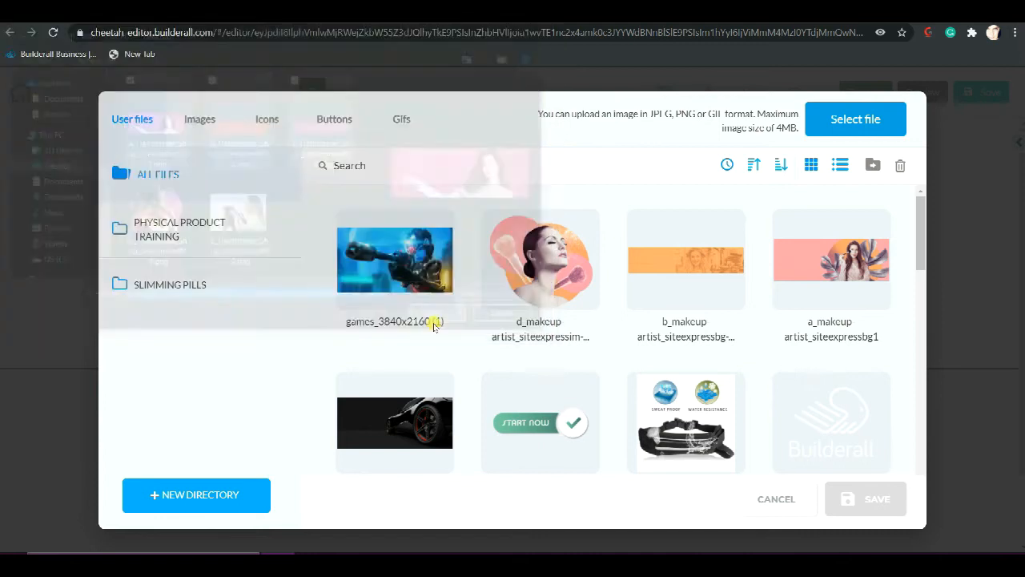
Upload D_Hairdresser_Shop_siteexpressIM-1.png from the Desktop to the user files
{"action": "left_click", "coordinate": [827, 123]}
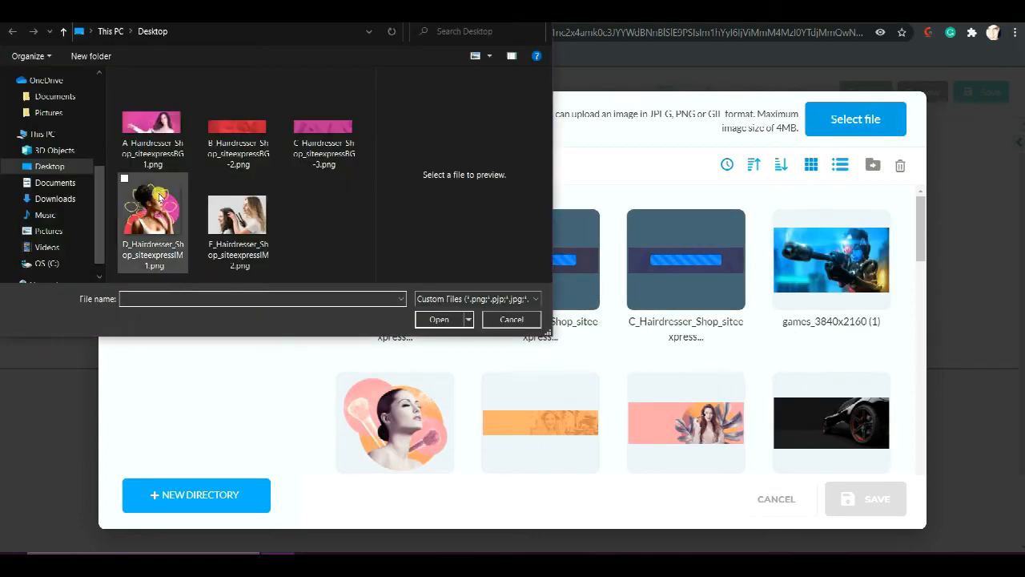
{"action": "left_click", "coordinate": [137, 204]}
{"action": "left_click", "coordinate": [437, 319]}
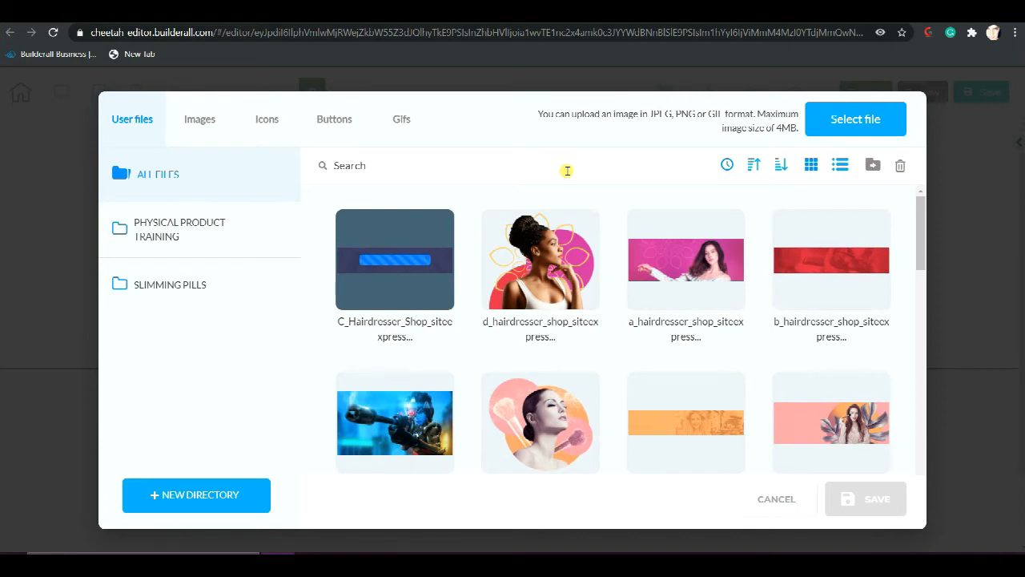
Apply the uploaded a_hairdresser_shop image as the upper panel's background and close the panel settings
{"action": "mouse_move", "coordinate": [651, 264]}
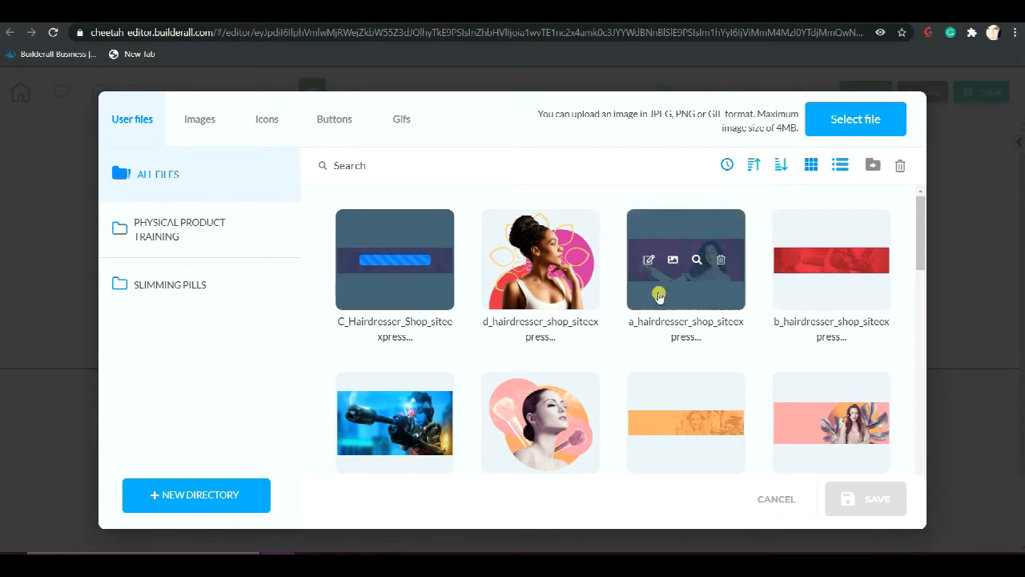
{"action": "left_click", "coordinate": [673, 279]}
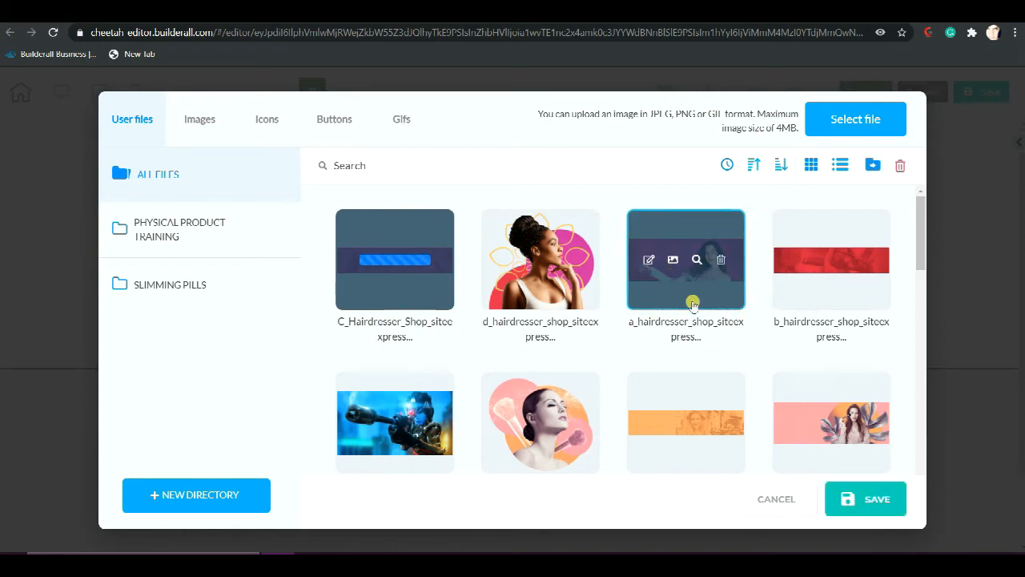
{"action": "left_click", "coordinate": [867, 498]}
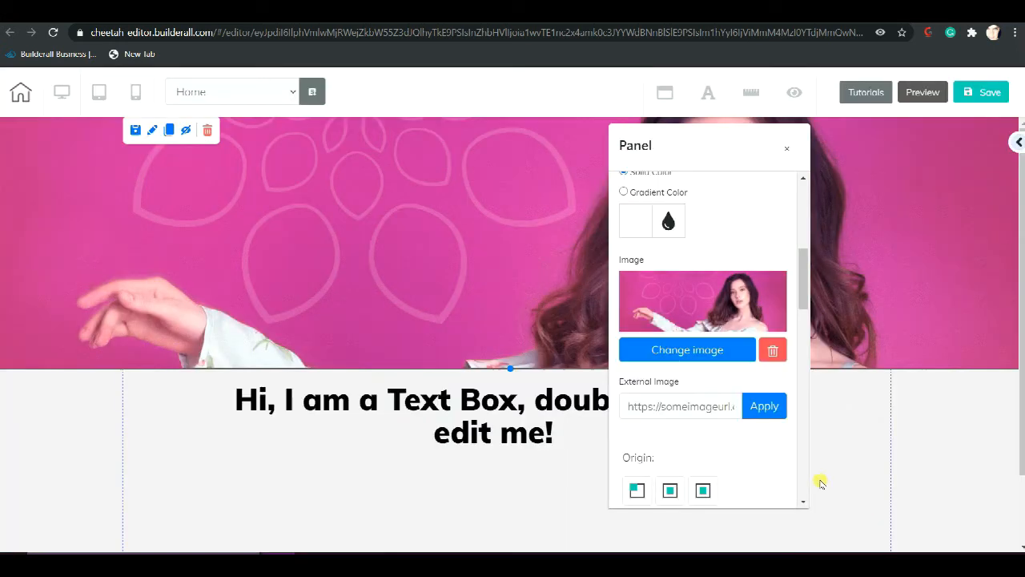
{"action": "left_click", "coordinate": [793, 147]}
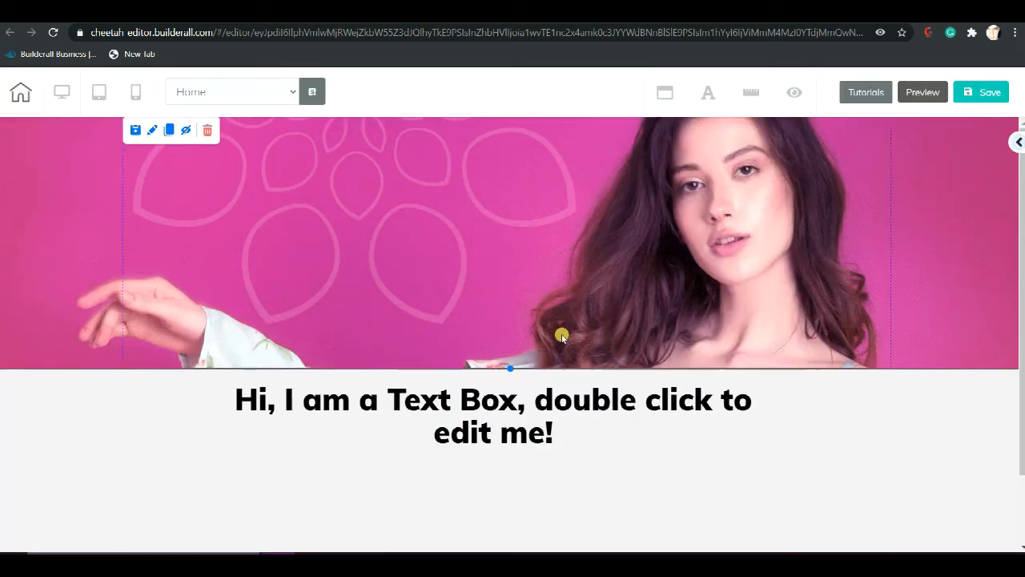
Increase the upper panel's height so that the woman in the background image fits, from her face to her shoulders
{"action": "left_click_drag", "start_coordinate": [509, 369], "coordinate": [529, 550]}
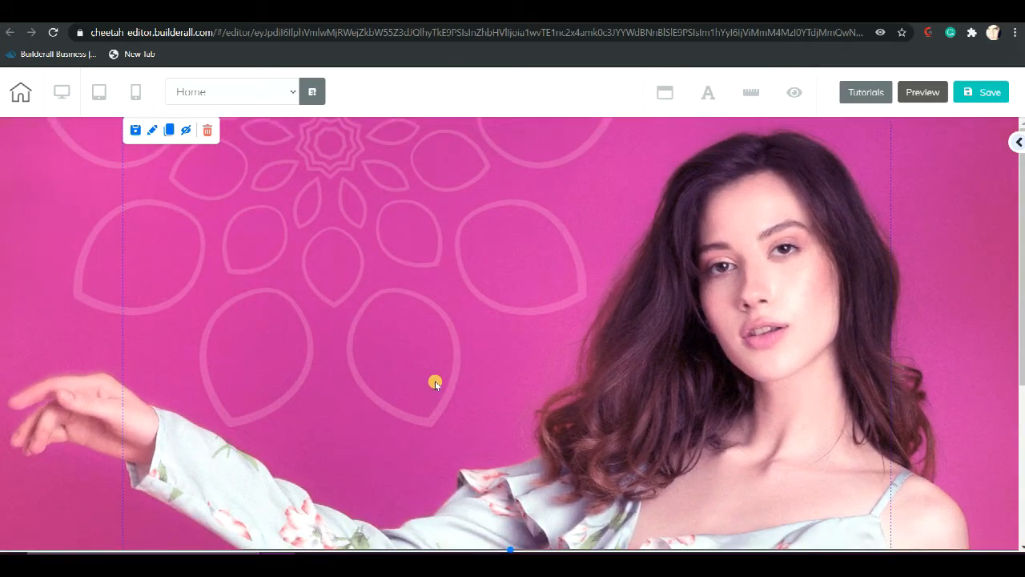
{"action": "scroll", "coordinate": [586, 286], "scroll_direction": "down", "scroll_amount": 4}
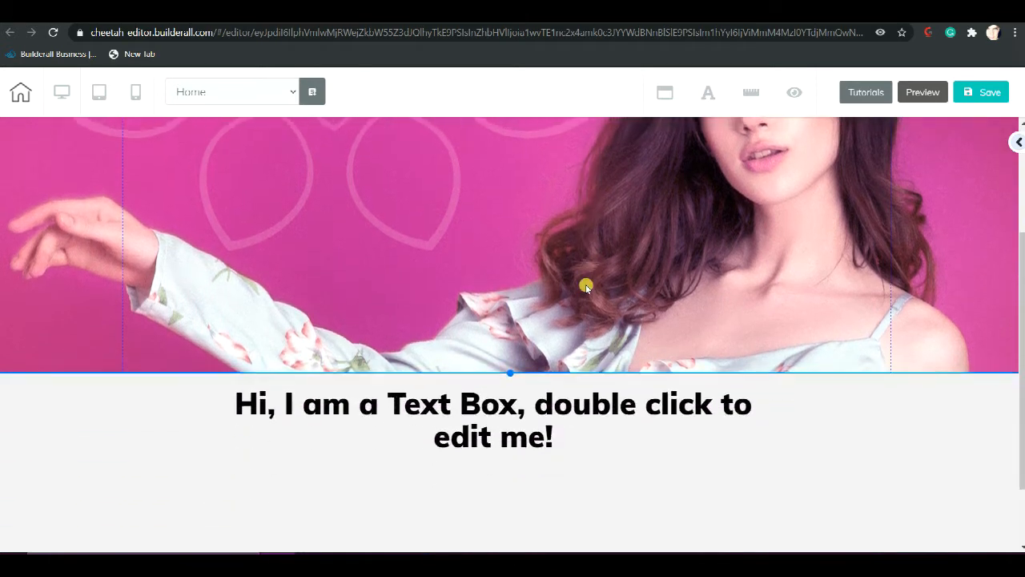
{"action": "scroll", "coordinate": [586, 285], "scroll_direction": "up", "scroll_amount": 3}
{"action": "left_click_drag", "start_coordinate": [510, 505], "coordinate": [541, 489]}
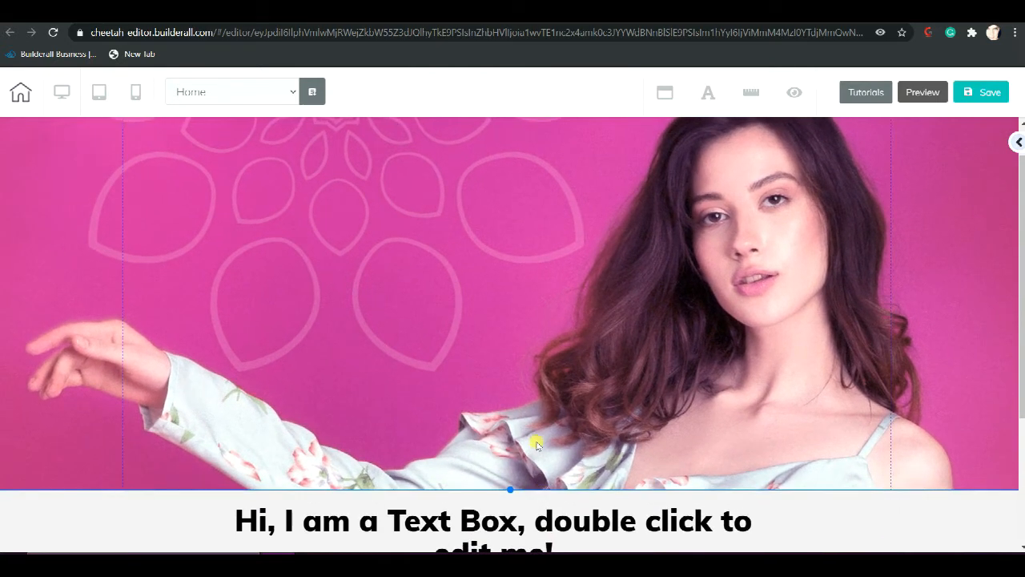
{"action": "scroll", "coordinate": [533, 424], "scroll_direction": "down", "scroll_amount": 3}
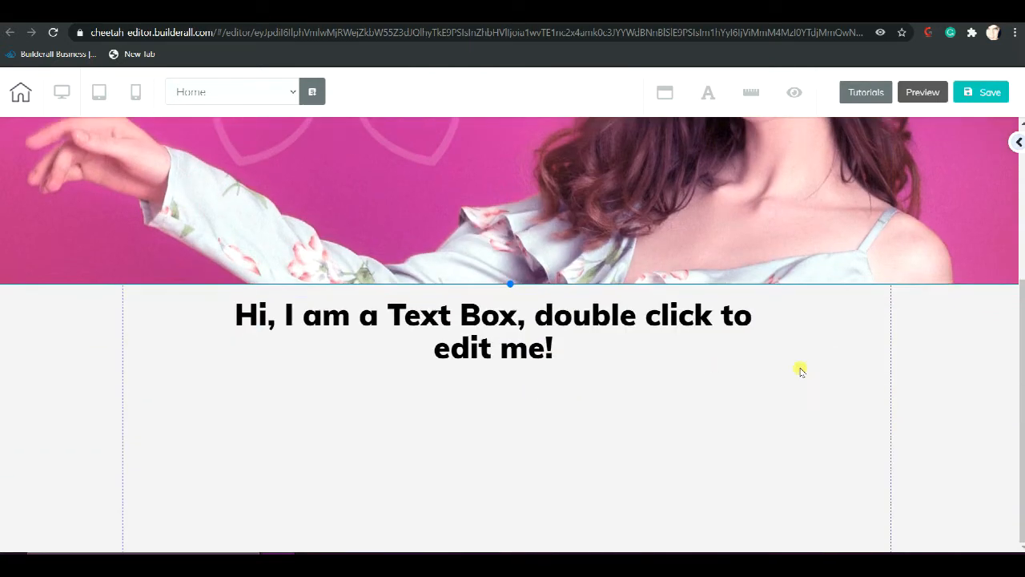
{"action": "left_click", "coordinate": [810, 369]}
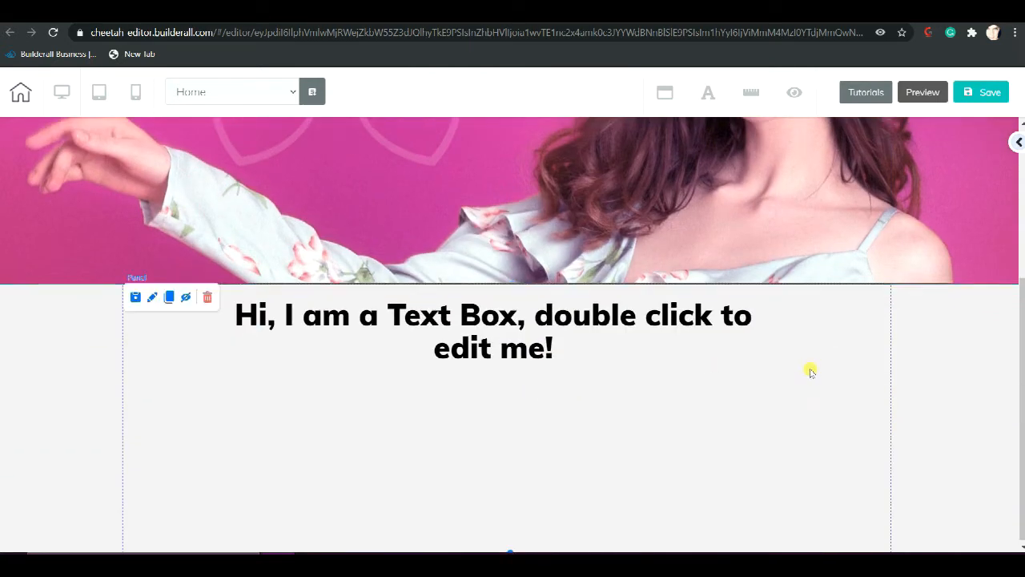
{"action": "double_click", "coordinate": [828, 334]}
{"action": "left_click", "coordinate": [788, 318]}
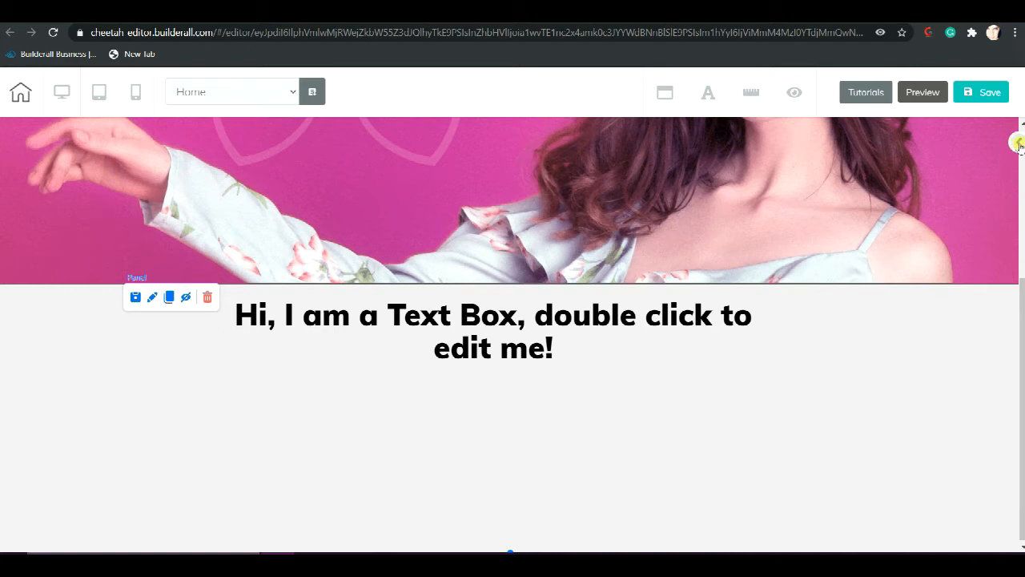
Add a horizontal image element to the gray lower panel, below the heading text
{"action": "mouse_move", "coordinate": [1020, 144]}
{"action": "scroll", "coordinate": [929, 192], "scroll_direction": "up", "scroll_amount": 5}
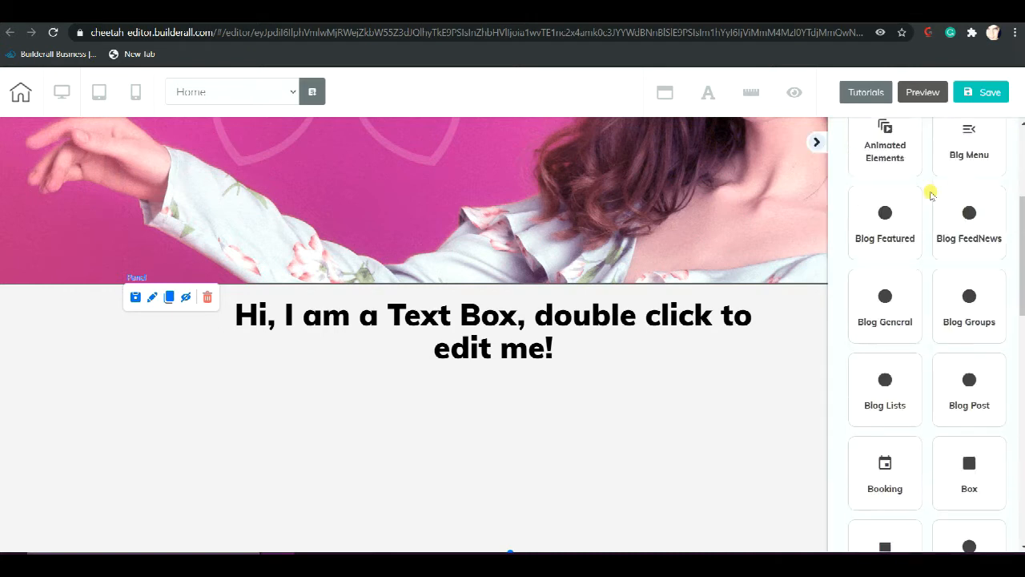
{"action": "left_click", "coordinate": [884, 194]}
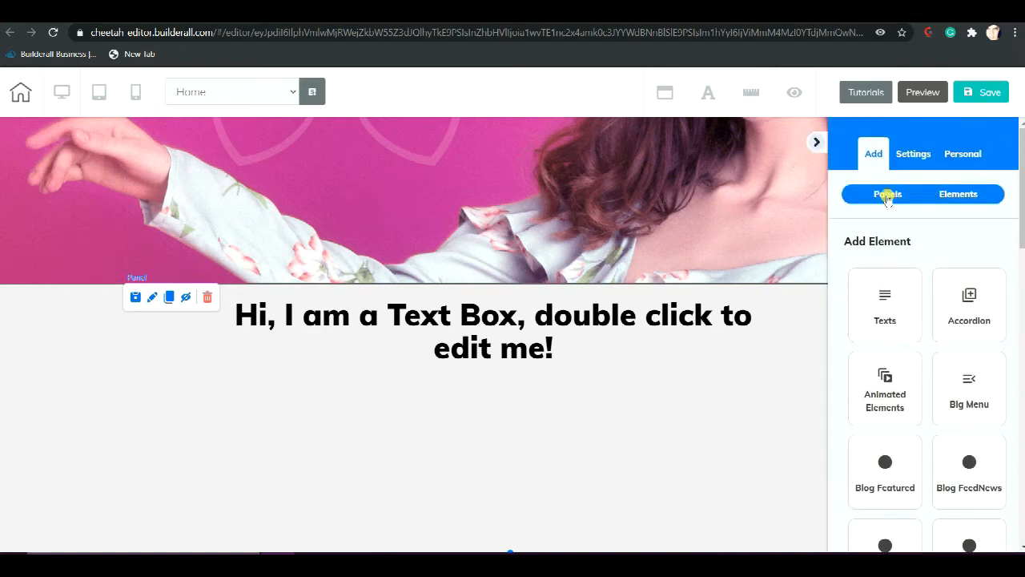
{"action": "left_click", "coordinate": [960, 194]}
{"action": "scroll", "coordinate": [928, 265], "scroll_direction": "down", "scroll_amount": 6}
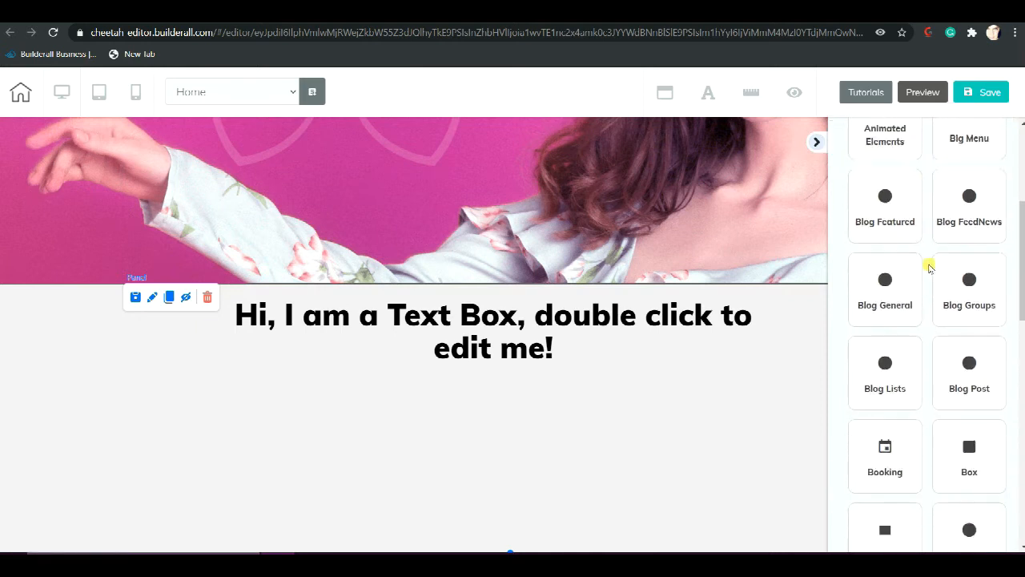
{"action": "scroll", "coordinate": [929, 267], "scroll_direction": "down", "scroll_amount": 3}
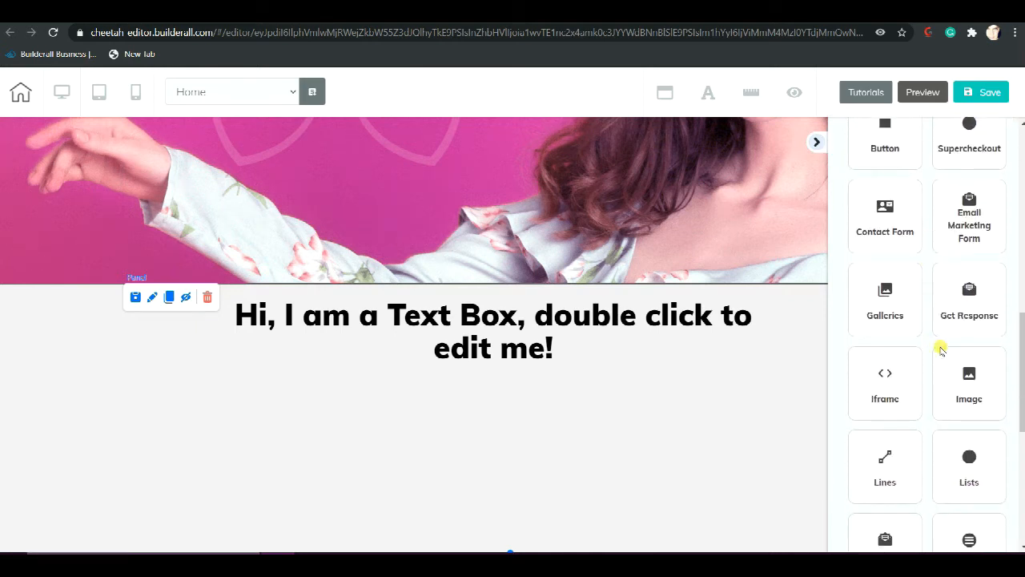
{"action": "left_click", "coordinate": [963, 372]}
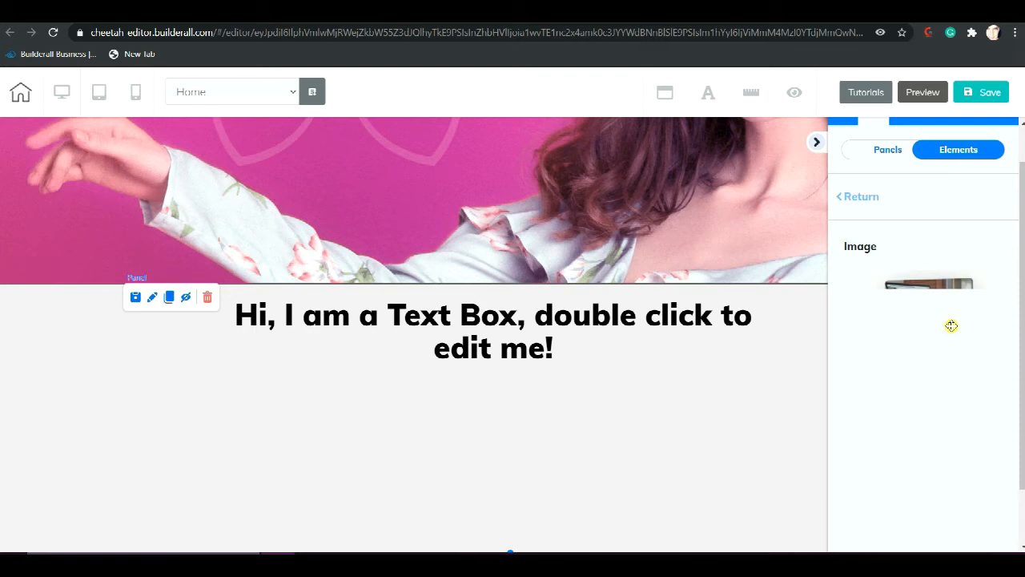
{"action": "scroll", "coordinate": [950, 324], "scroll_direction": "down", "scroll_amount": 2}
{"action": "left_click_drag", "start_coordinate": [948, 317], "coordinate": [501, 369]}
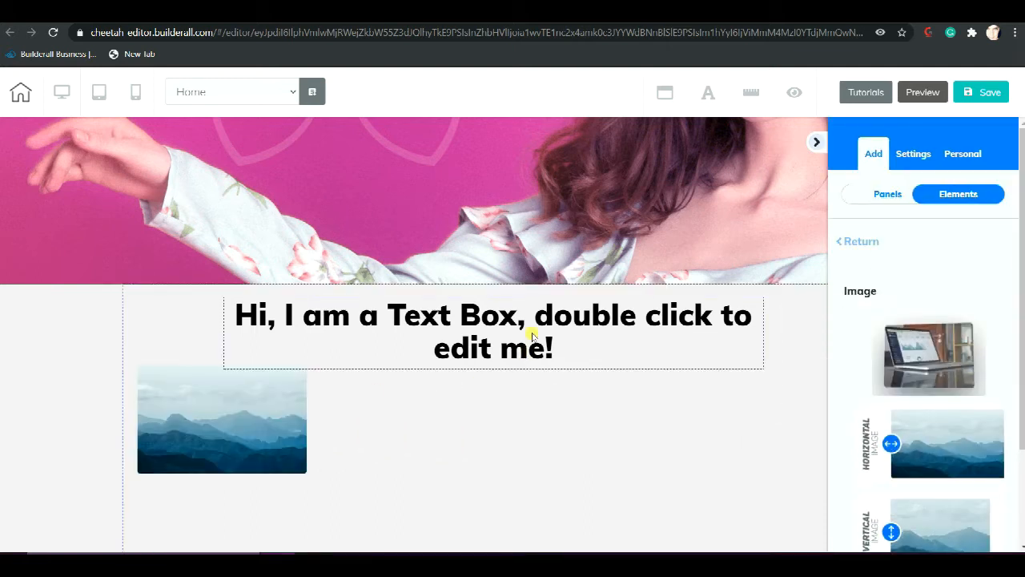
Delete the "Hi, I am a Text Box, double click to edit me!" text from the lower panel
{"action": "left_click", "coordinate": [390, 316]}
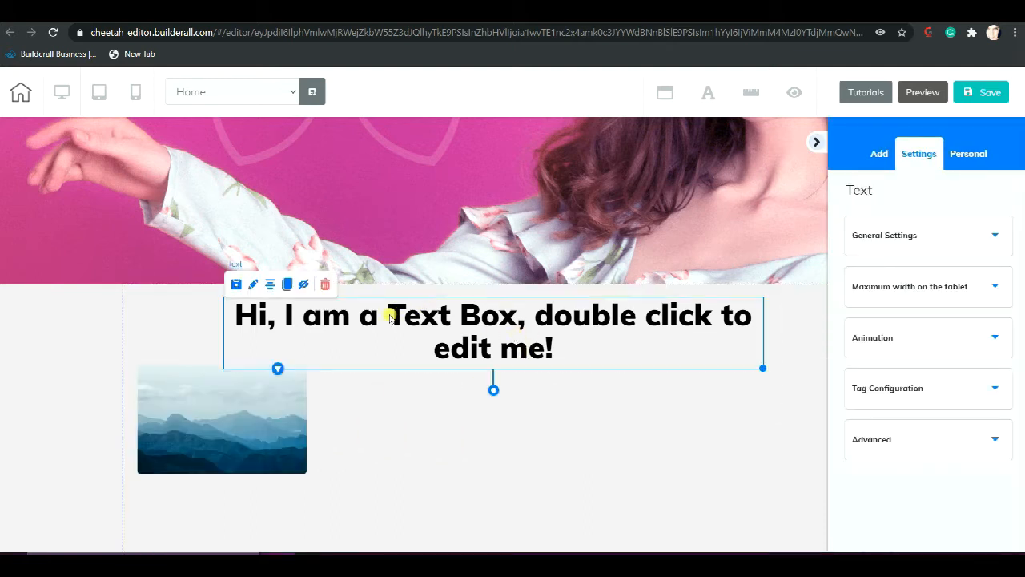
{"action": "left_click", "coordinate": [325, 286]}
{"action": "left_click", "coordinate": [627, 349]}
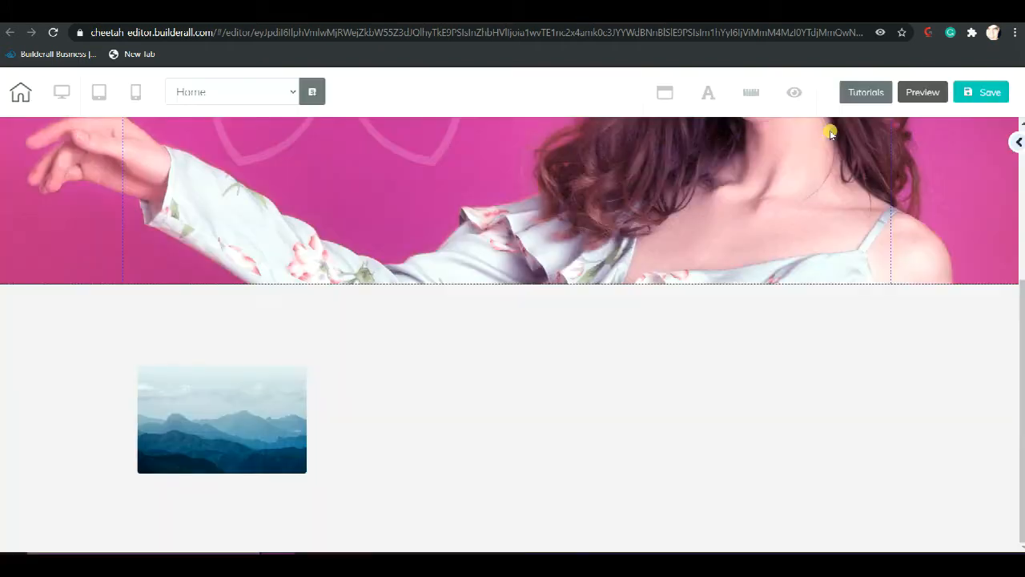
Set the lower panel's solid background color to white (FFFFFF) and close its settings
{"action": "left_click", "coordinate": [652, 340]}
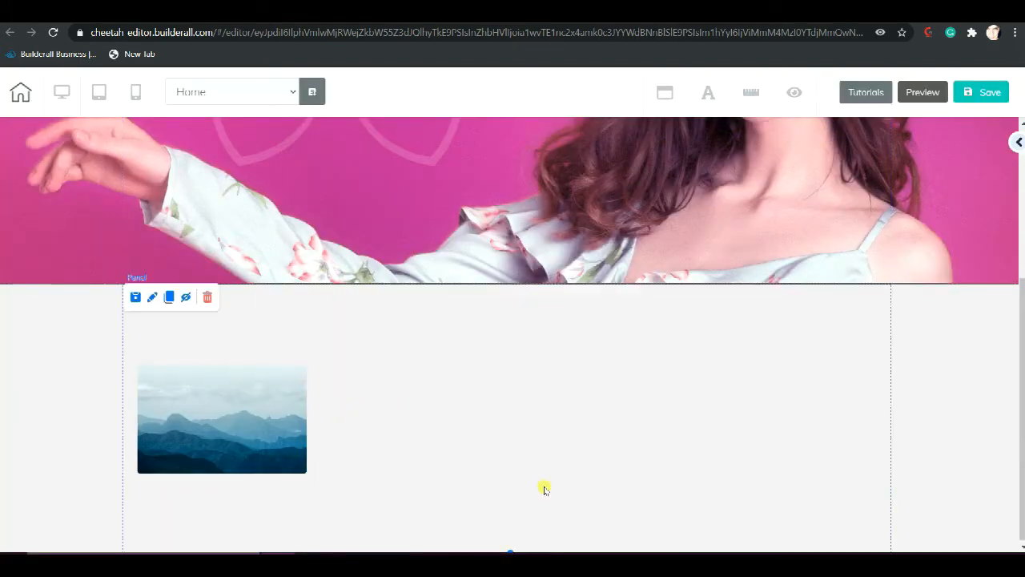
{"action": "double_click", "coordinate": [543, 326]}
{"action": "left_click_drag", "start_coordinate": [684, 322], "coordinate": [679, 198]}
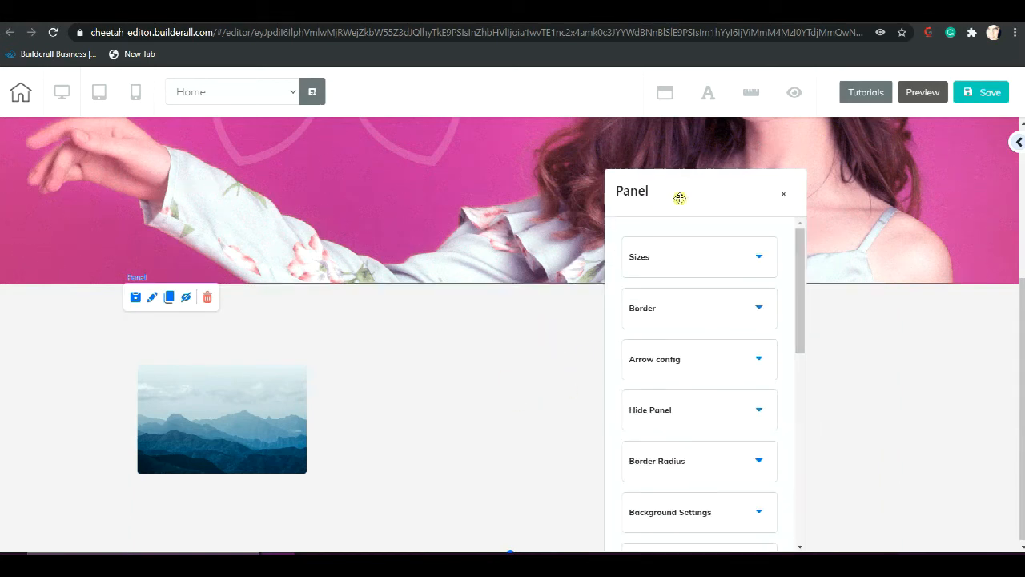
{"action": "scroll", "coordinate": [670, 293], "scroll_direction": "down", "scroll_amount": 2}
{"action": "left_click", "coordinate": [670, 332]}
{"action": "scroll", "coordinate": [669, 331], "scroll_direction": "down", "scroll_amount": 2}
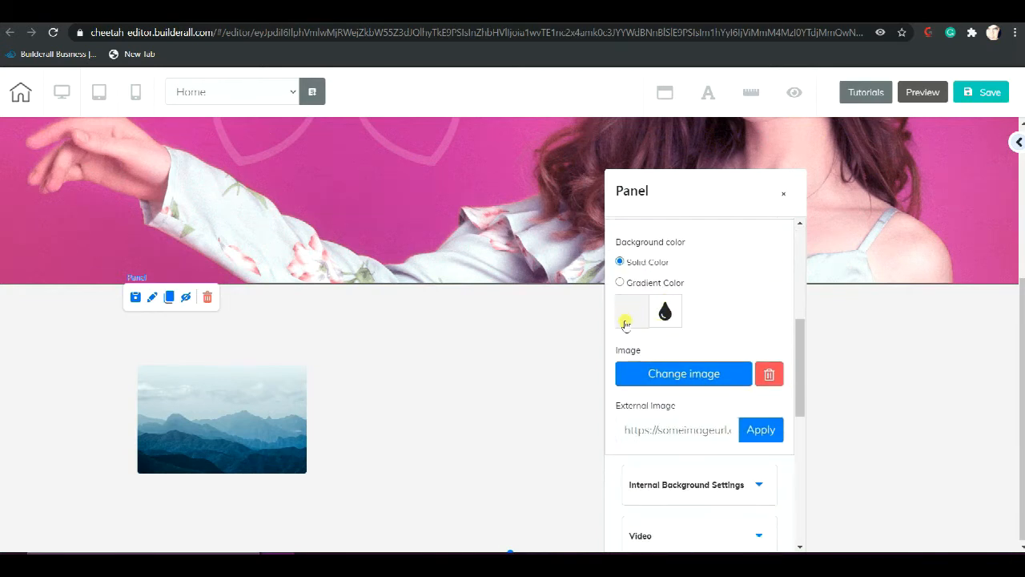
{"action": "left_click", "coordinate": [635, 310]}
{"action": "left_click_drag", "start_coordinate": [649, 351], "coordinate": [622, 340]}
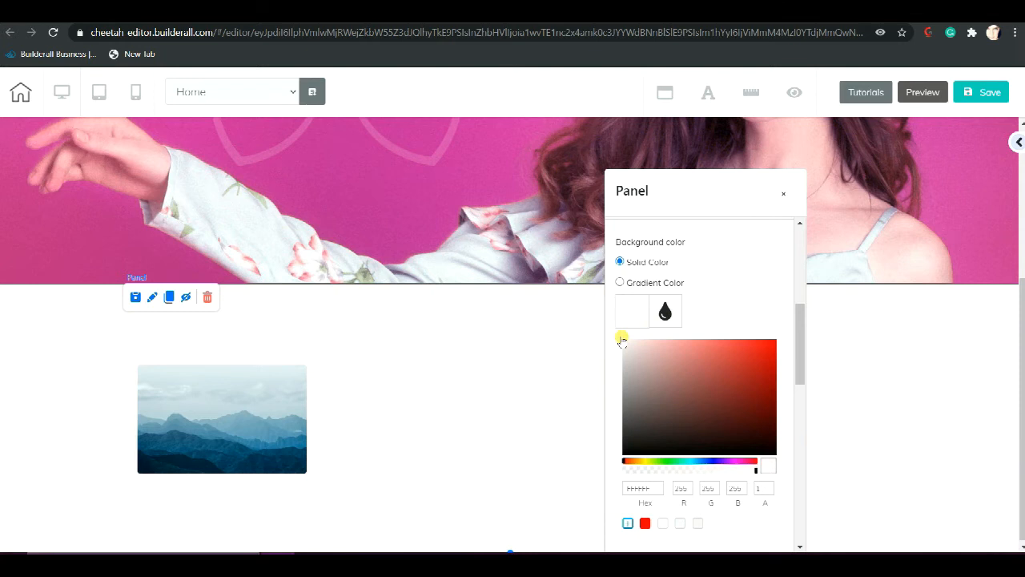
{"action": "left_click", "coordinate": [516, 374]}
Replace the placeholder mountain image in the white panel with the d_hairdresser_shop_siteexpress file and close the image settings
{"action": "left_click", "coordinate": [230, 404]}
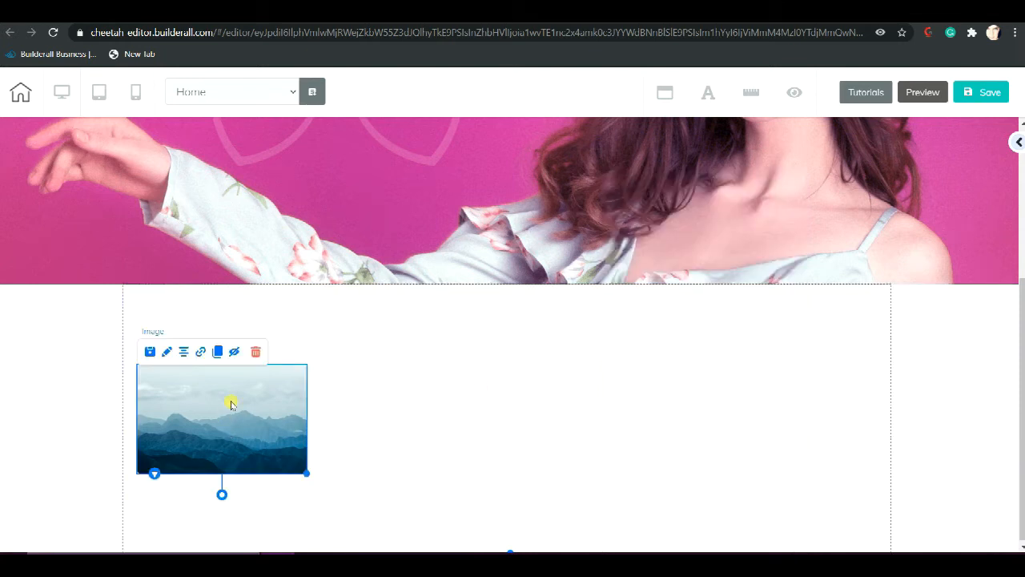
{"action": "double_click", "coordinate": [230, 405]}
{"action": "left_click_drag", "start_coordinate": [401, 396], "coordinate": [548, 174]}
{"action": "scroll", "coordinate": [557, 299], "scroll_direction": "up", "scroll_amount": 3}
{"action": "left_click", "coordinate": [540, 236]}
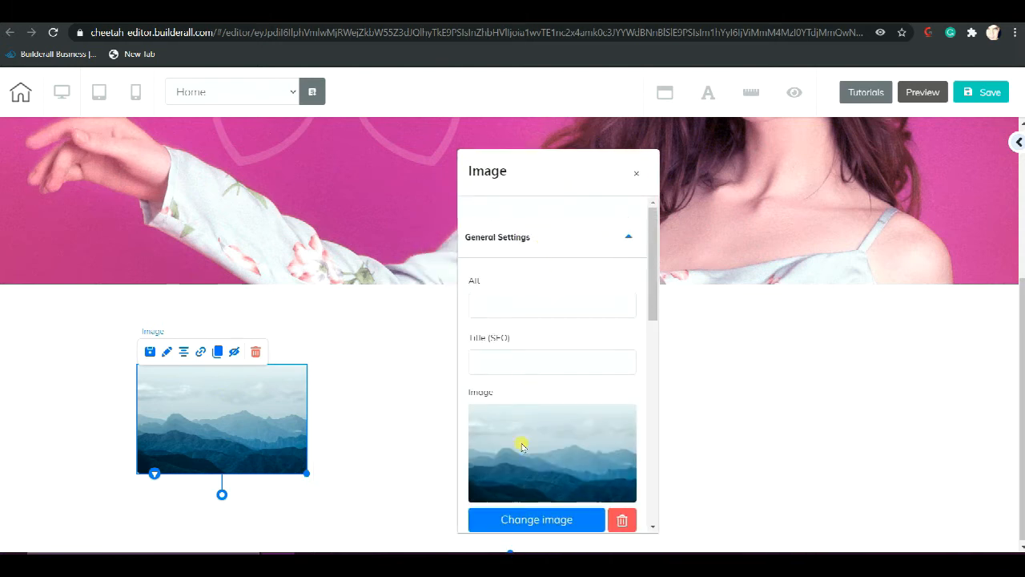
{"action": "left_click", "coordinate": [524, 517]}
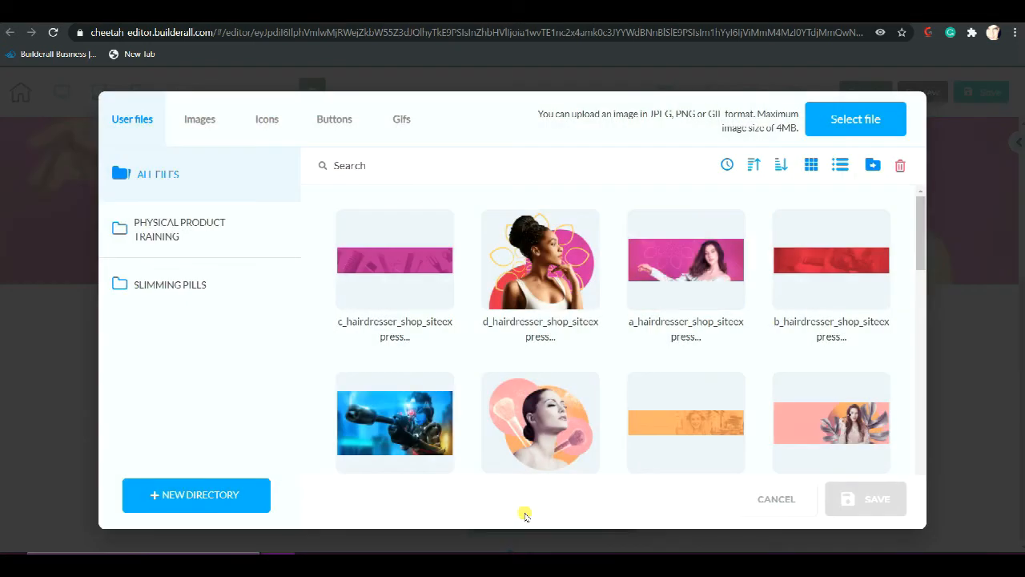
{"action": "left_click", "coordinate": [516, 290]}
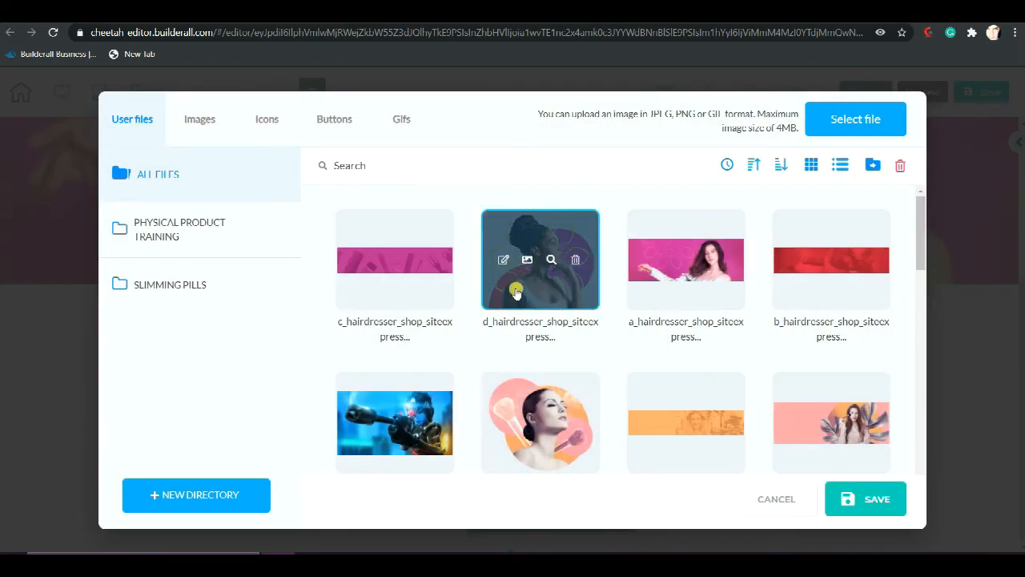
{"action": "left_click", "coordinate": [865, 498]}
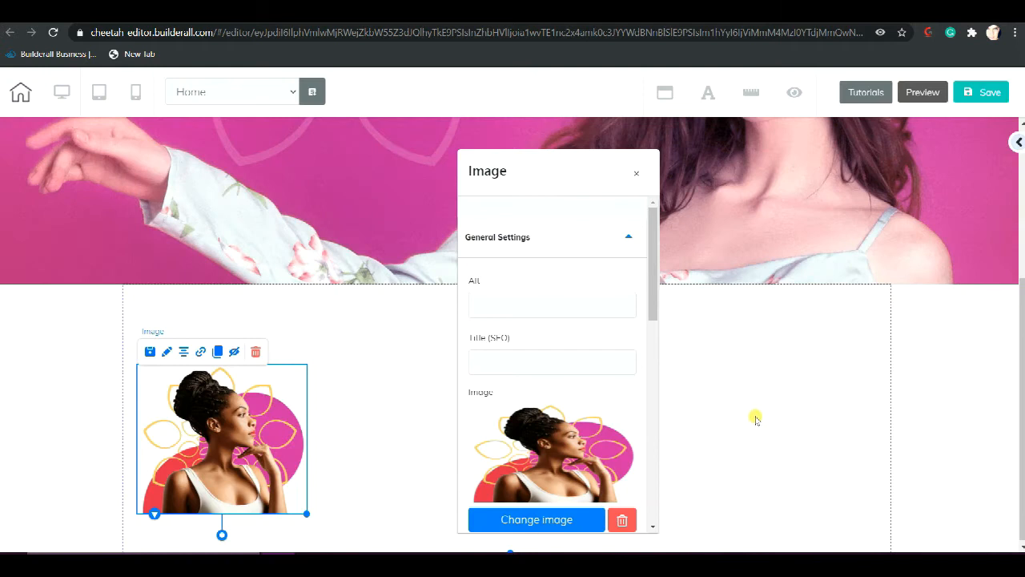
{"action": "left_click", "coordinate": [755, 416]}
Enlarge the woman image to nearly double its size and place it at the page's left edge, just below the pink panel
{"action": "left_click_drag", "start_coordinate": [260, 455], "coordinate": [250, 381]}
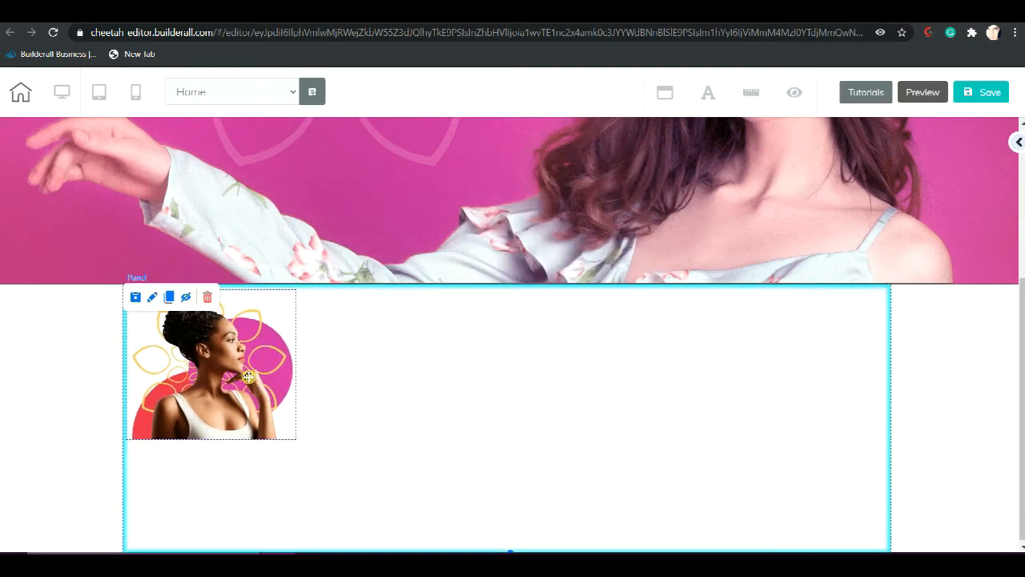
{"action": "left_click", "coordinate": [287, 423]}
{"action": "left_click_drag", "start_coordinate": [294, 439], "coordinate": [449, 536]}
{"action": "left_click_drag", "start_coordinate": [241, 410], "coordinate": [202, 413]}
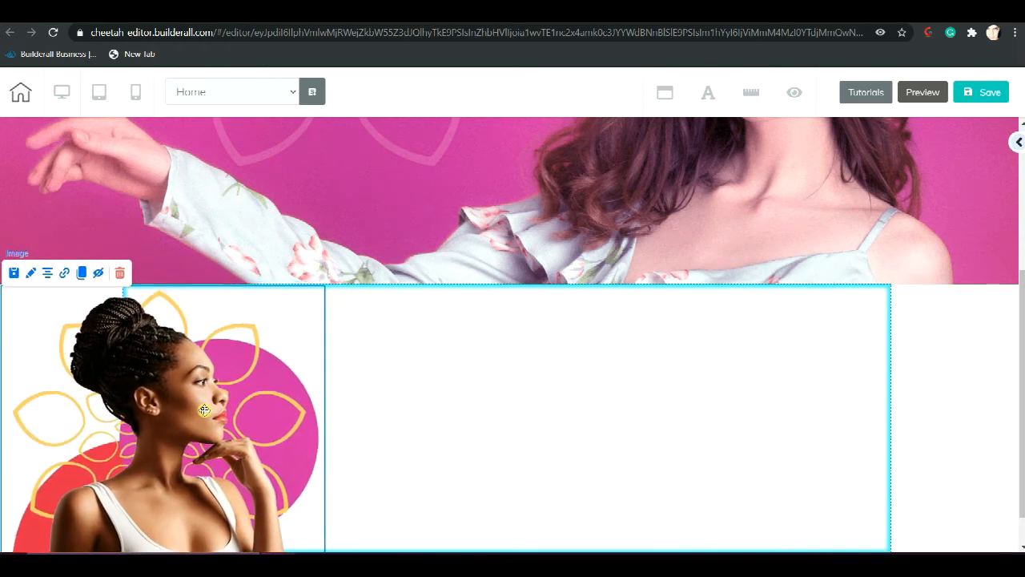
{"action": "left_click", "coordinate": [453, 371]}
Extend the white panel's height down to the lower edge of the woman image
{"action": "scroll", "coordinate": [453, 371], "scroll_direction": "down", "scroll_amount": 1}
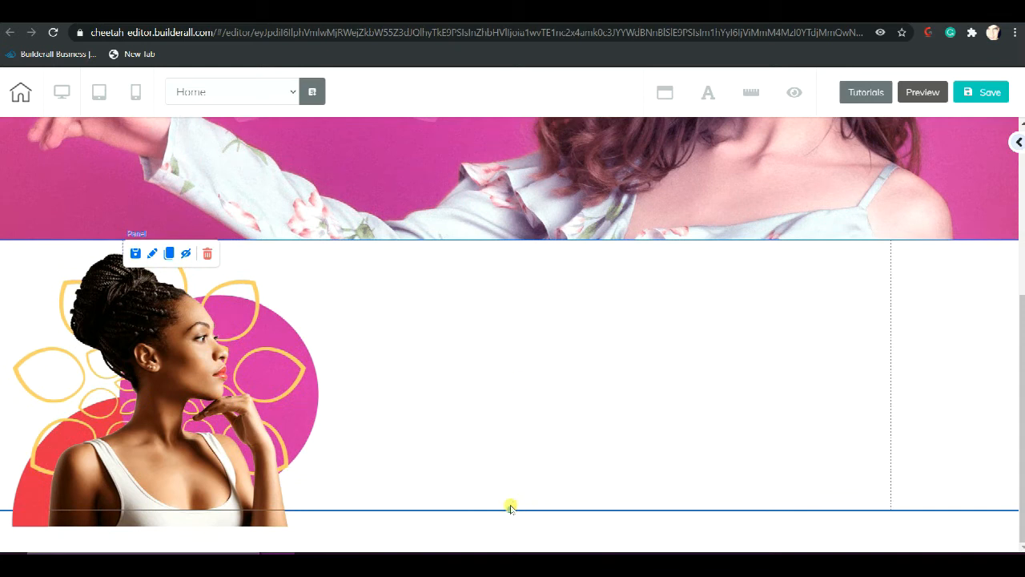
{"action": "left_click_drag", "start_coordinate": [509, 506], "coordinate": [510, 525]}
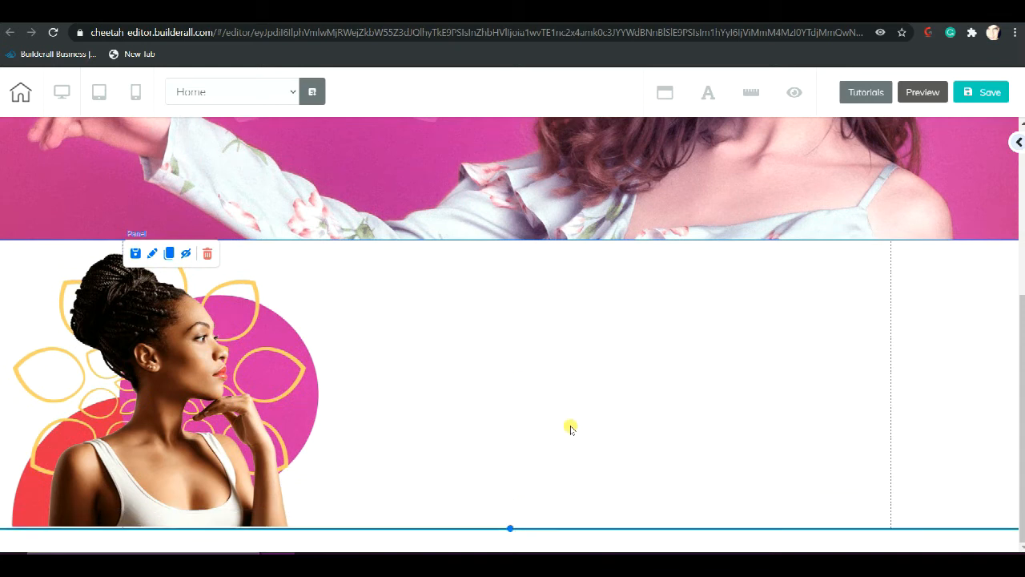
{"action": "scroll", "coordinate": [570, 428], "scroll_direction": "up", "scroll_amount": 4}
{"action": "scroll", "coordinate": [570, 428], "scroll_direction": "down", "scroll_amount": 4}
Add a blank panel below the white panel
{"action": "left_click", "coordinate": [1015, 143]}
{"action": "left_click", "coordinate": [895, 194]}
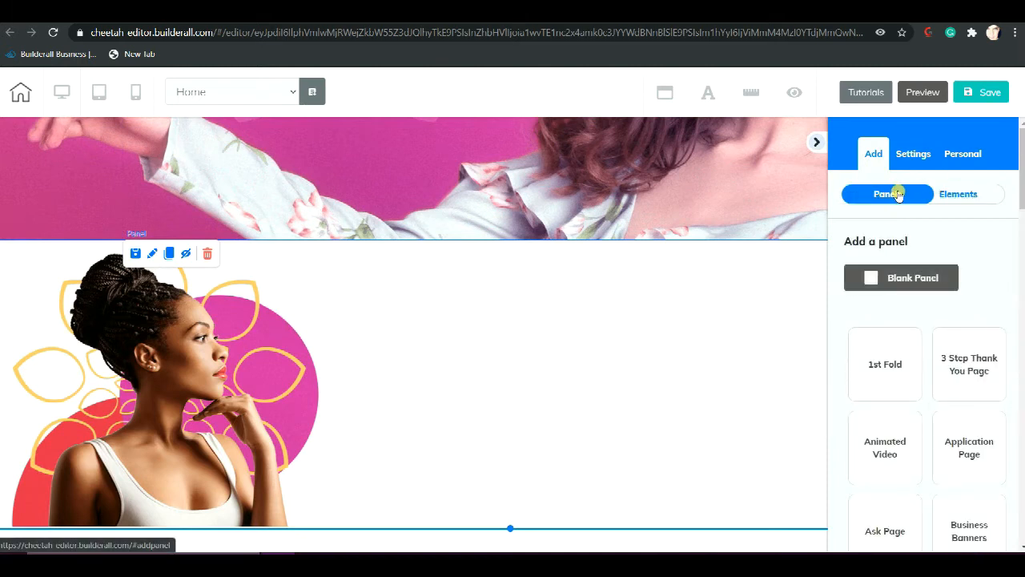
{"action": "left_click", "coordinate": [887, 275]}
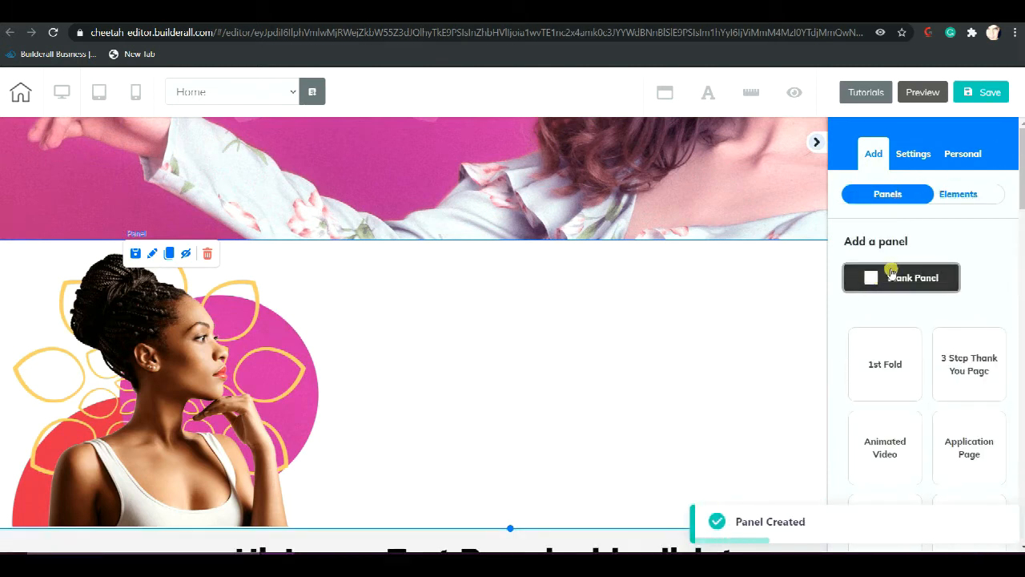
{"action": "scroll", "coordinate": [749, 309], "scroll_direction": "down", "scroll_amount": 3}
Set the b_hairdresser_shop_siteexpress file as the new panel's background image and close its settings
{"action": "left_click", "coordinate": [715, 412]}
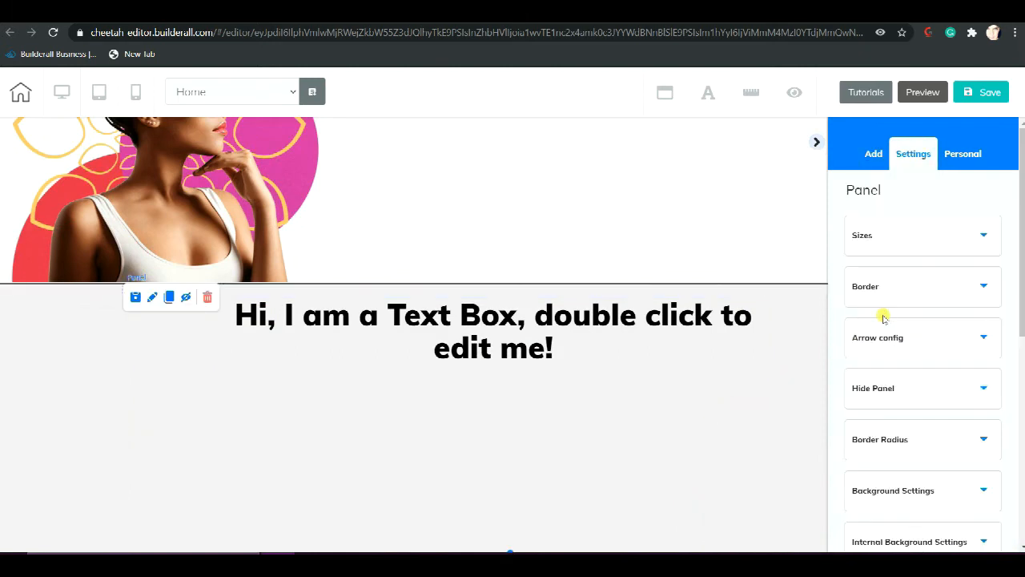
{"action": "scroll", "coordinate": [883, 318], "scroll_direction": "down", "scroll_amount": 3}
{"action": "left_click", "coordinate": [897, 268]}
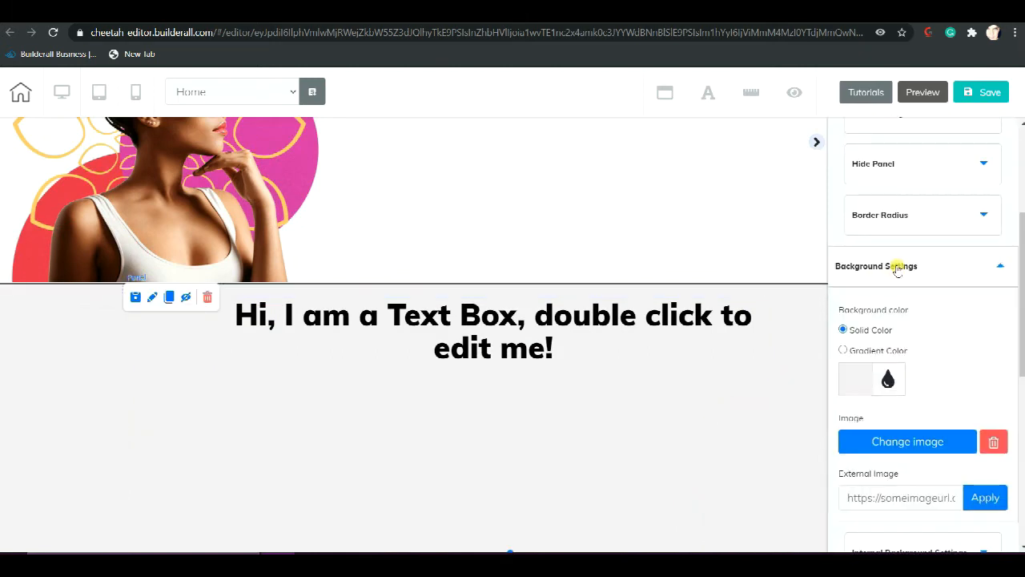
{"action": "scroll", "coordinate": [892, 264], "scroll_direction": "down", "scroll_amount": 1}
{"action": "left_click", "coordinate": [903, 350]}
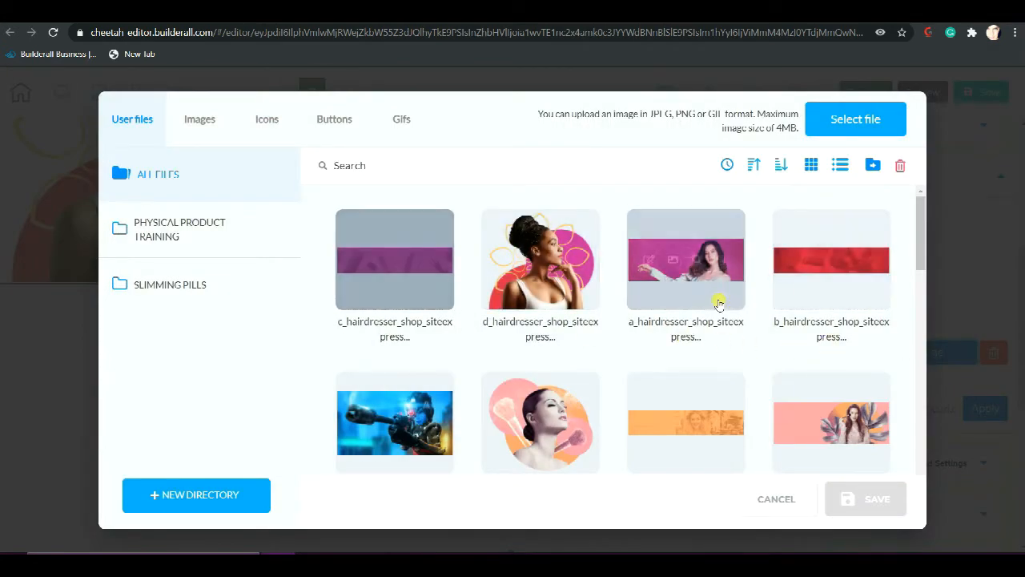
{"action": "left_click", "coordinate": [807, 290]}
{"action": "left_click", "coordinate": [860, 515]}
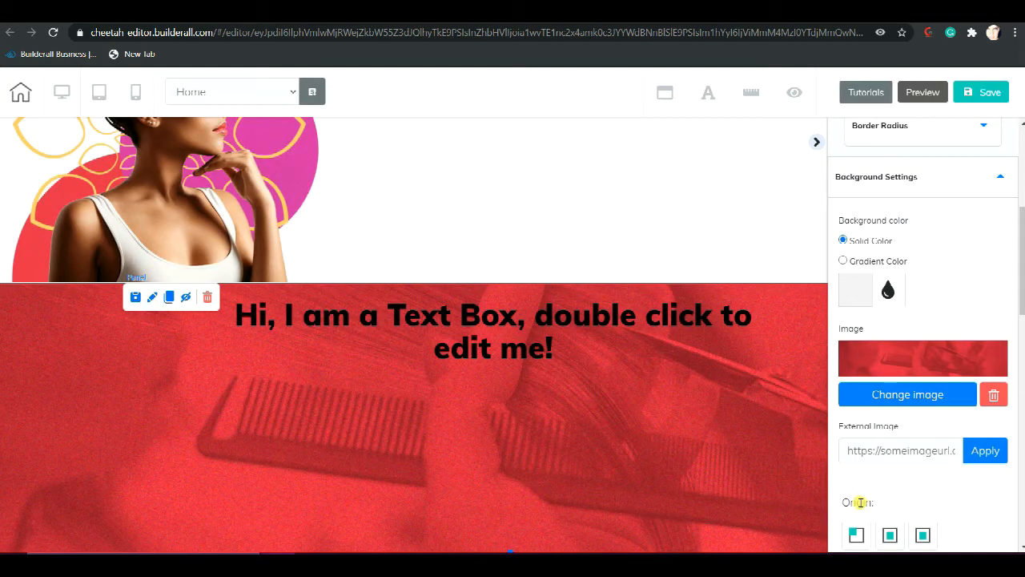
{"action": "left_click", "coordinate": [815, 147]}
Delete the "Hi, I am a Text Box, double click to edit me!" text from the red panel and review the page
{"action": "left_click", "coordinate": [402, 295]}
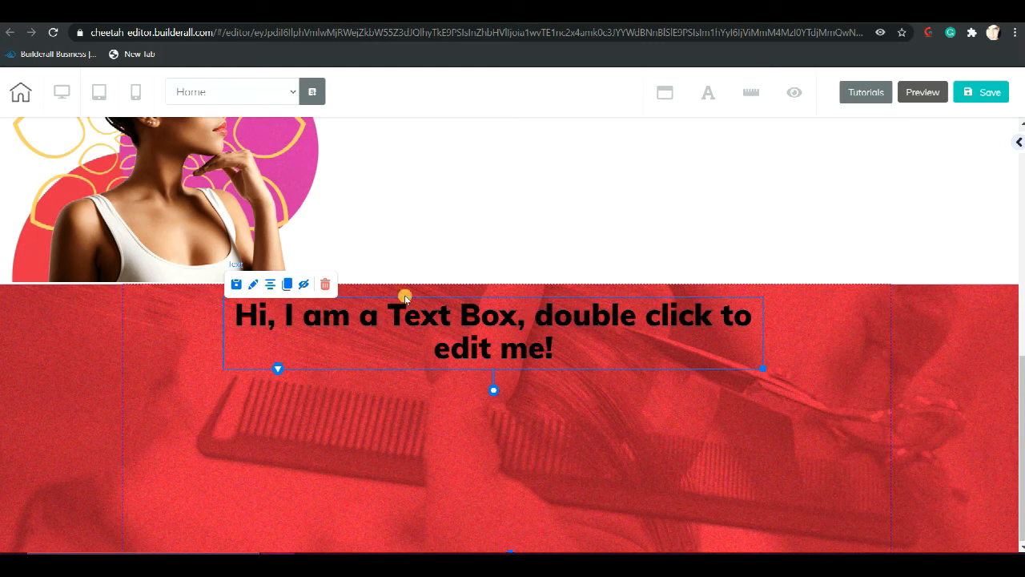
{"action": "left_click", "coordinate": [325, 286]}
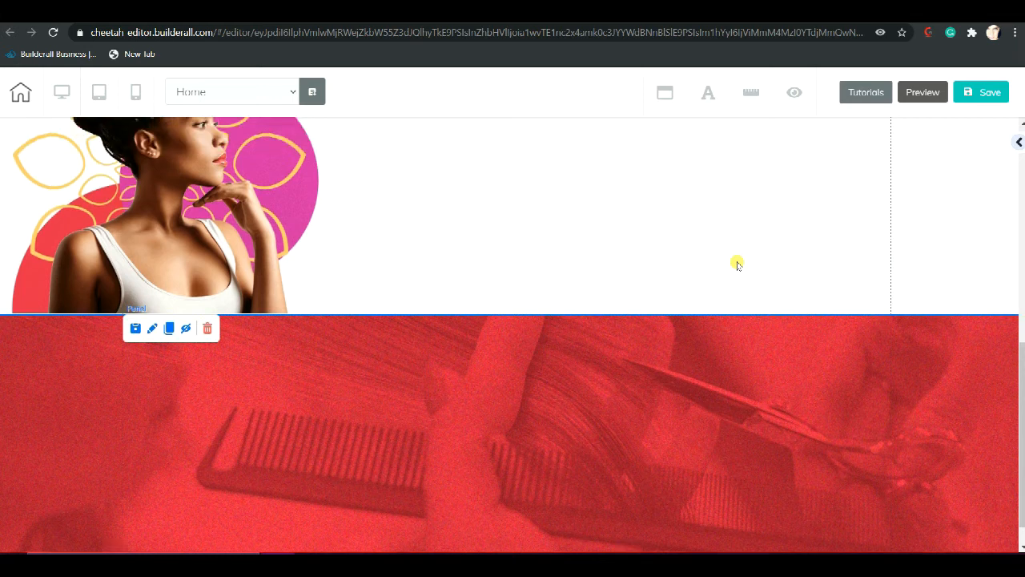
{"action": "scroll", "coordinate": [738, 264], "scroll_direction": "up", "scroll_amount": 5}
{"action": "scroll", "coordinate": [740, 262], "scroll_direction": "down", "scroll_amount": 6}
{"action": "scroll", "coordinate": [744, 263], "scroll_direction": "up", "scroll_amount": 5}
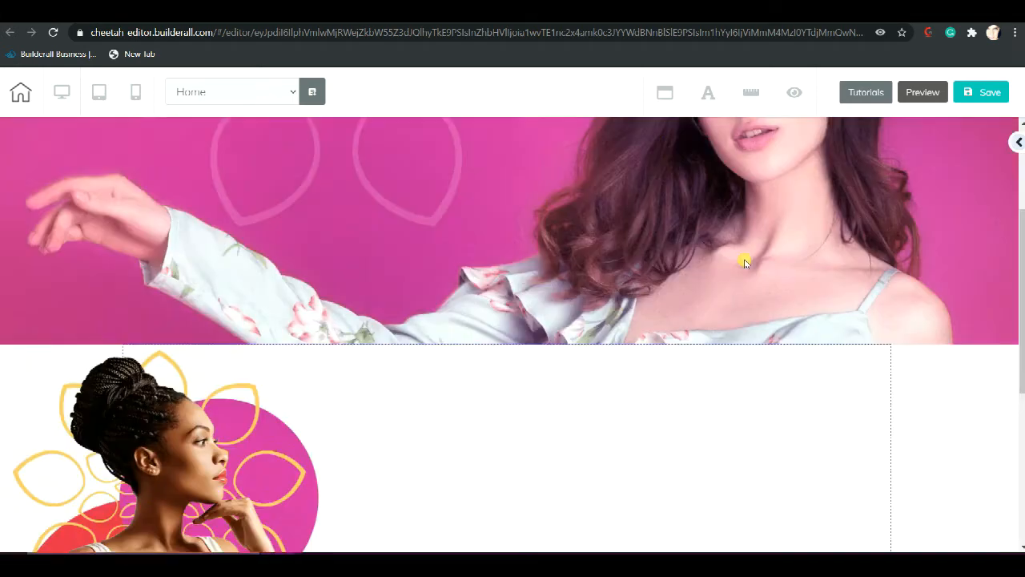
{"action": "scroll", "coordinate": [744, 262], "scroll_direction": "up", "scroll_amount": 2}
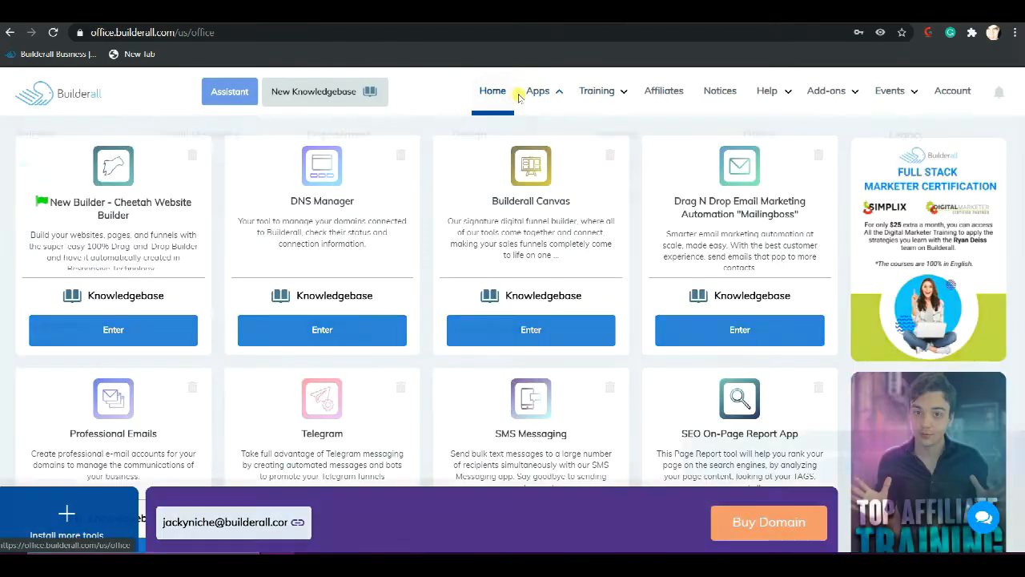
Switch to the Builderall back office, go to Design Resource and open the Gradient Background Media Pack #001
{"action": "mouse_move", "coordinate": [535, 92]}
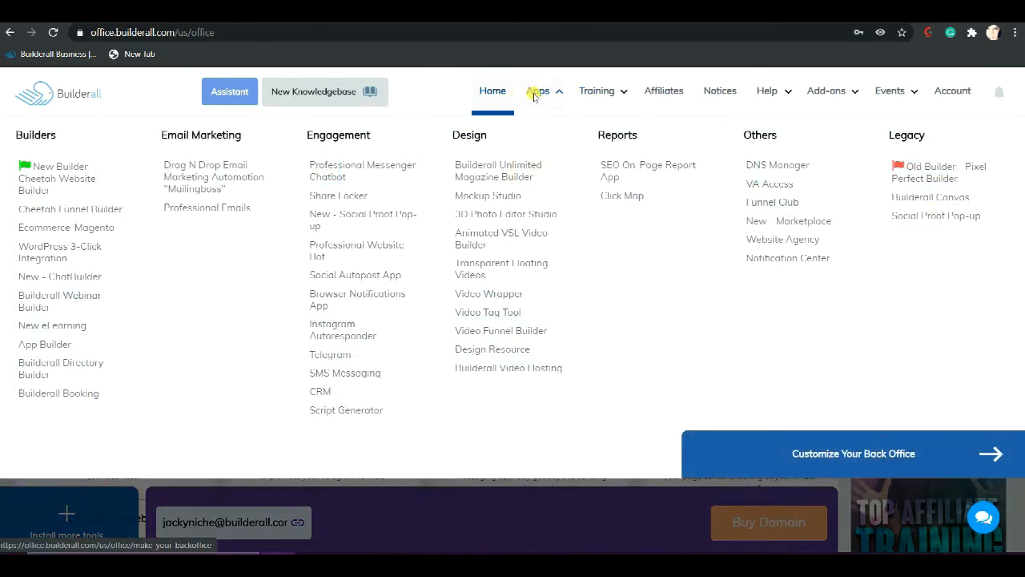
{"action": "left_click", "coordinate": [522, 348]}
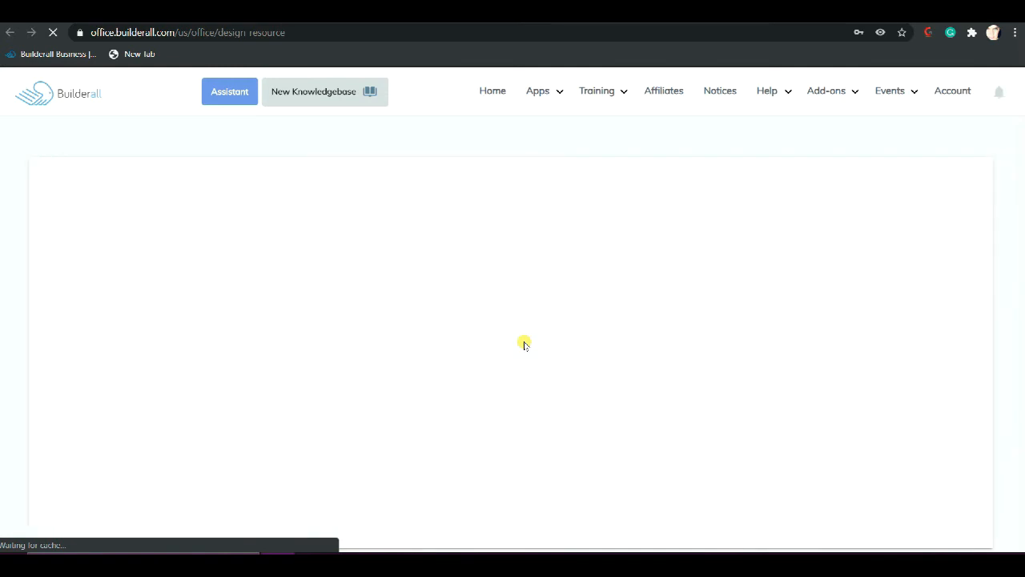
{"action": "scroll", "coordinate": [525, 346], "scroll_direction": "down", "scroll_amount": 1}
{"action": "scroll", "coordinate": [524, 345], "scroll_direction": "down", "scroll_amount": 4}
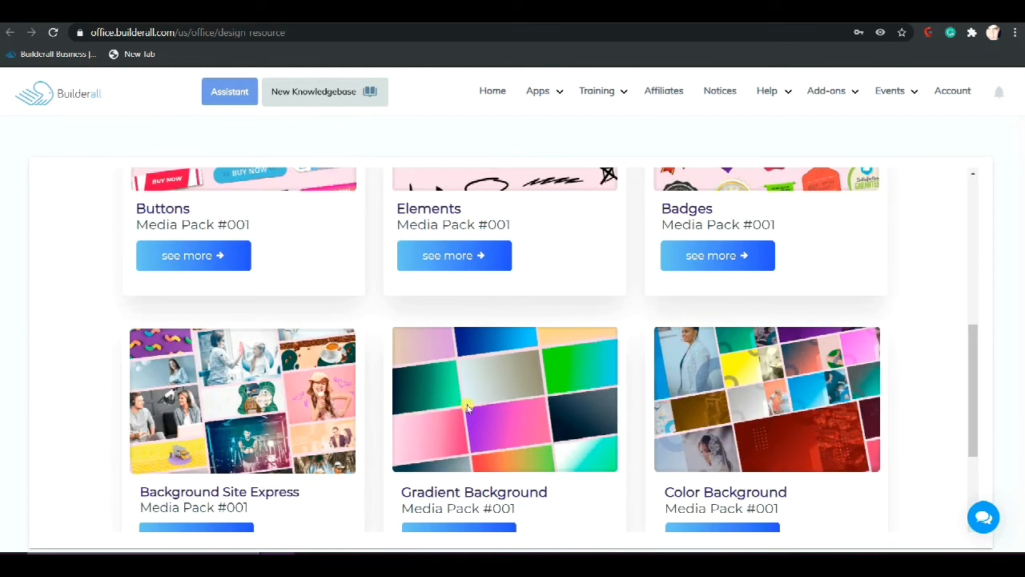
{"action": "scroll", "coordinate": [486, 483], "scroll_direction": "down", "scroll_amount": 2}
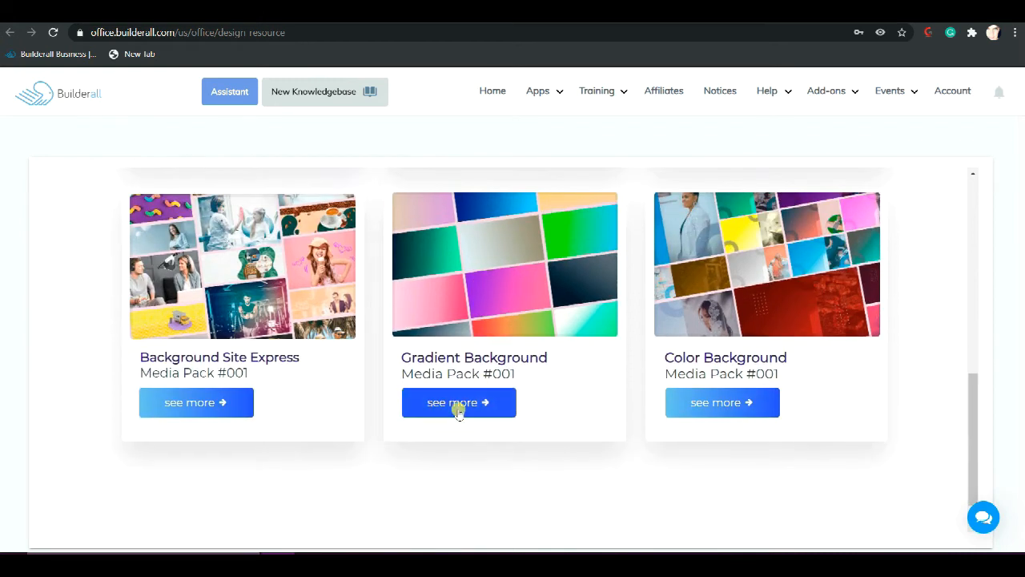
{"action": "left_click", "coordinate": [459, 410]}
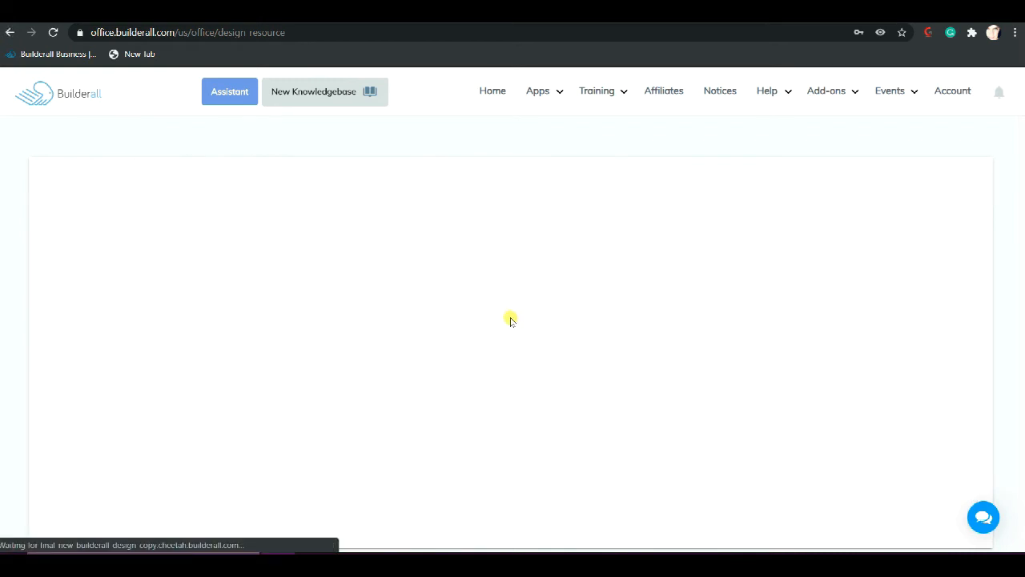
Examine the gradient background samples included in the Gradient Background media pack
{"action": "scroll", "coordinate": [547, 357], "scroll_direction": "down", "scroll_amount": 5}
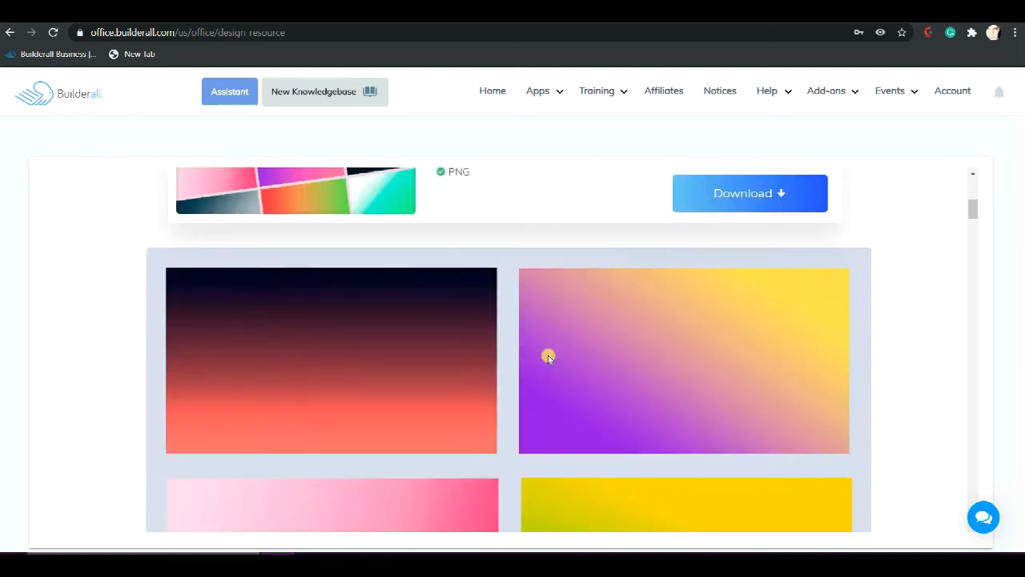
{"action": "scroll", "coordinate": [548, 356], "scroll_direction": "down", "scroll_amount": 3}
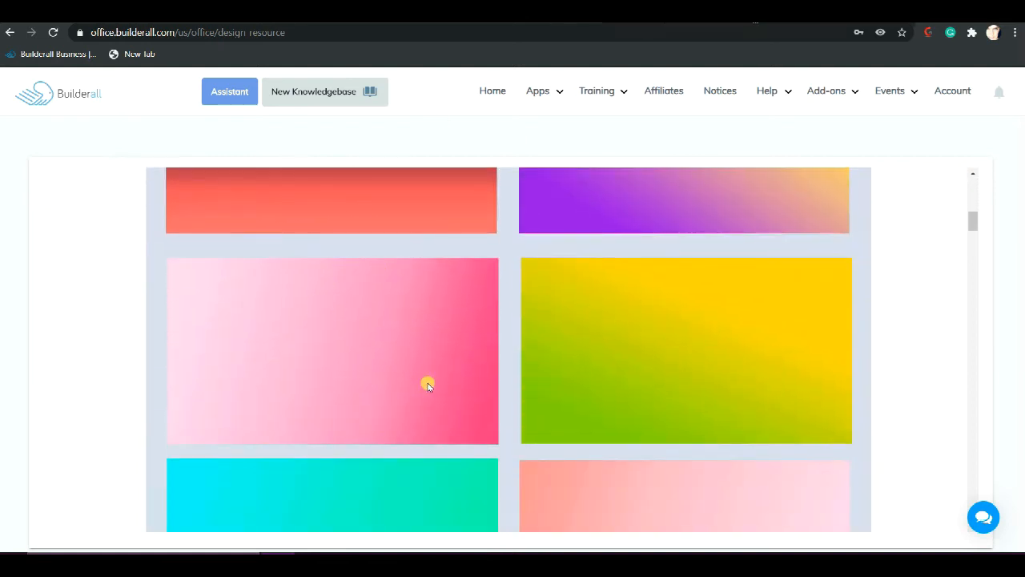
{"action": "scroll", "coordinate": [411, 337], "scroll_direction": "down", "scroll_amount": 2}
{"action": "scroll", "coordinate": [409, 315], "scroll_direction": "up", "scroll_amount": 2}
{"action": "scroll", "coordinate": [392, 339], "scroll_direction": "down", "scroll_amount": 3}
{"action": "scroll", "coordinate": [611, 329], "scroll_direction": "down", "scroll_amount": 3}
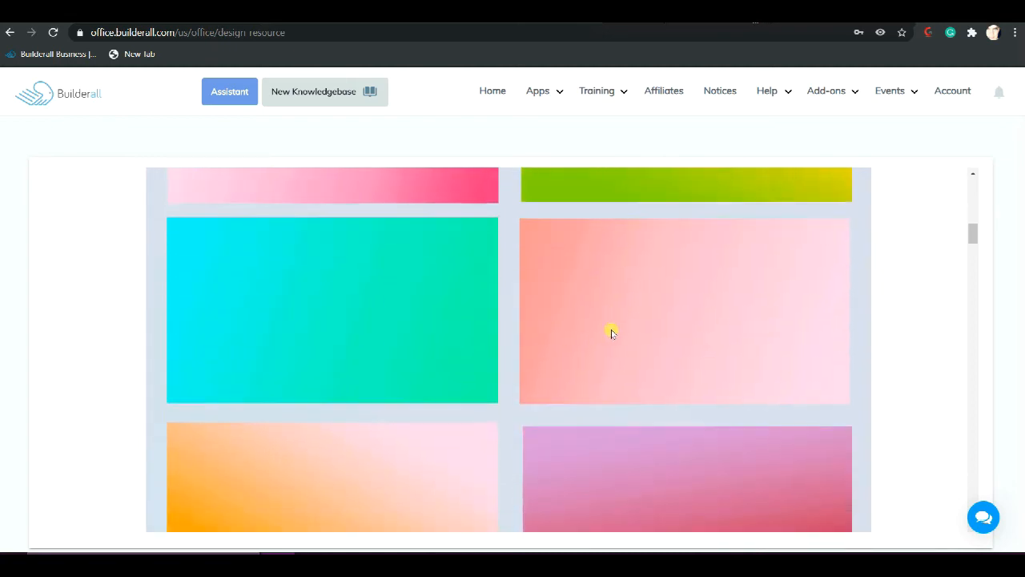
{"action": "scroll", "coordinate": [611, 329], "scroll_direction": "down", "scroll_amount": 1}
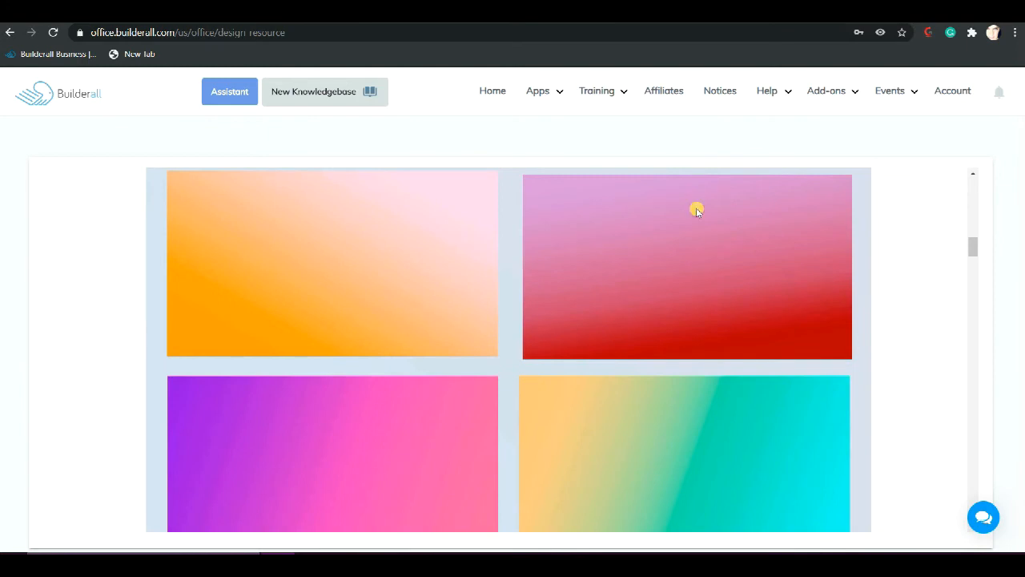
{"action": "scroll", "coordinate": [757, 238], "scroll_direction": "down", "scroll_amount": 5}
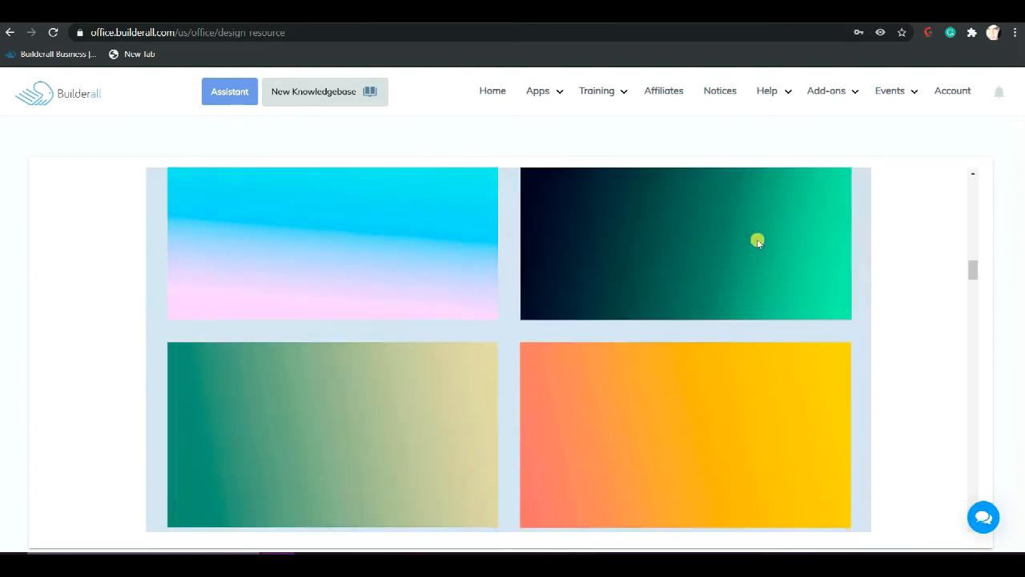
{"action": "scroll", "coordinate": [758, 242], "scroll_direction": "down", "scroll_amount": 2}
{"action": "scroll", "coordinate": [758, 241], "scroll_direction": "up", "scroll_amount": 15}
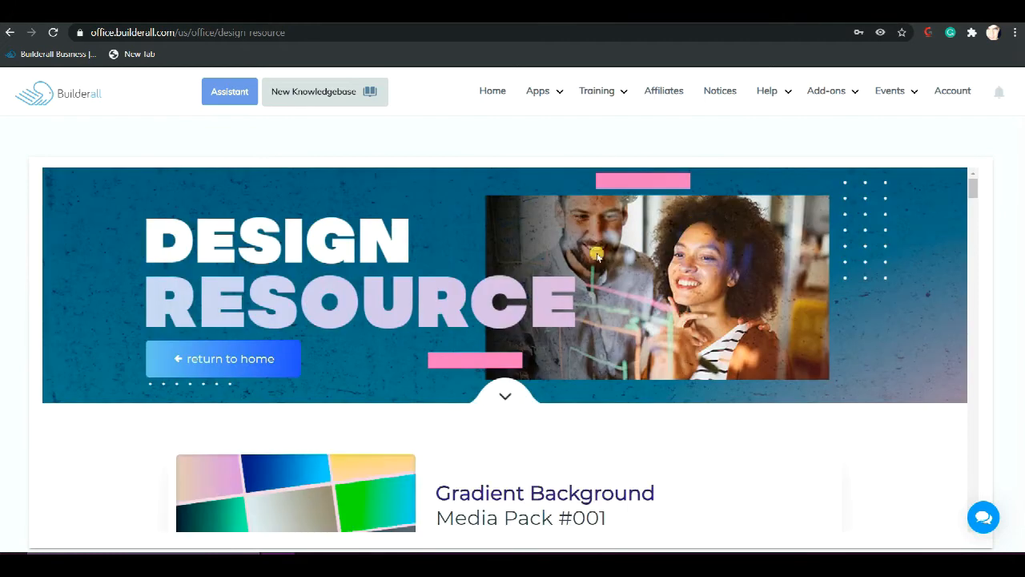
{"action": "scroll", "coordinate": [575, 282], "scroll_direction": "down", "scroll_amount": 2}
{"action": "scroll", "coordinate": [575, 283], "scroll_direction": "up", "scroll_amount": 2}
Return to the Design Resource home, open the Buttons Media Pack #001 and look through its button designs
{"action": "left_click", "coordinate": [292, 353]}
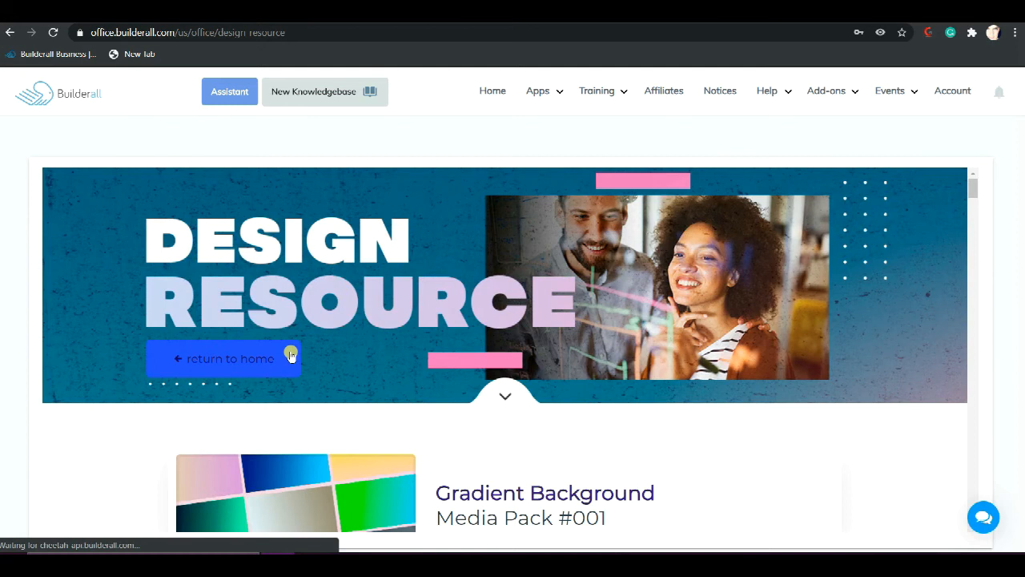
{"action": "scroll", "coordinate": [416, 376], "scroll_direction": "down", "scroll_amount": 3}
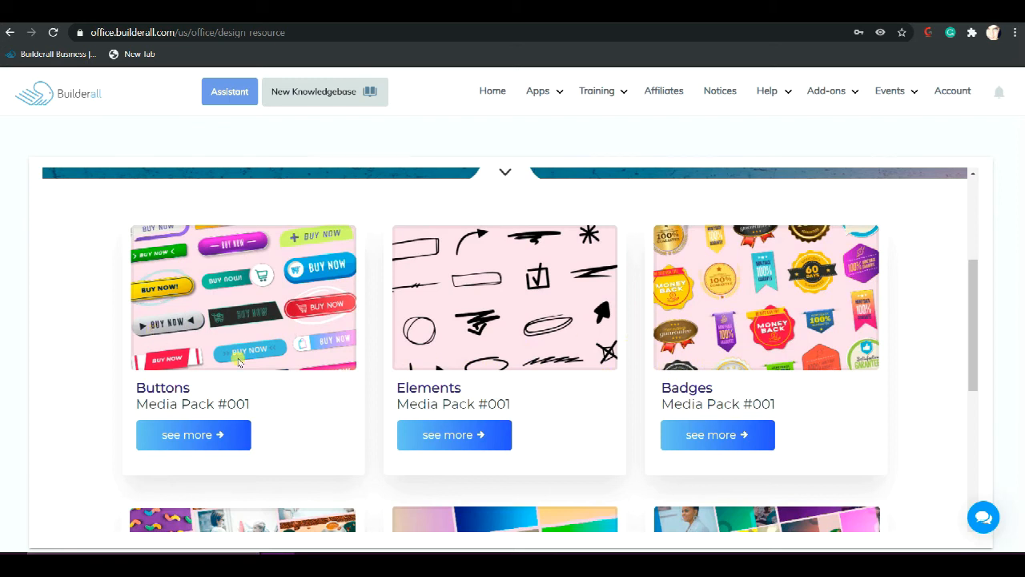
{"action": "left_click", "coordinate": [210, 430]}
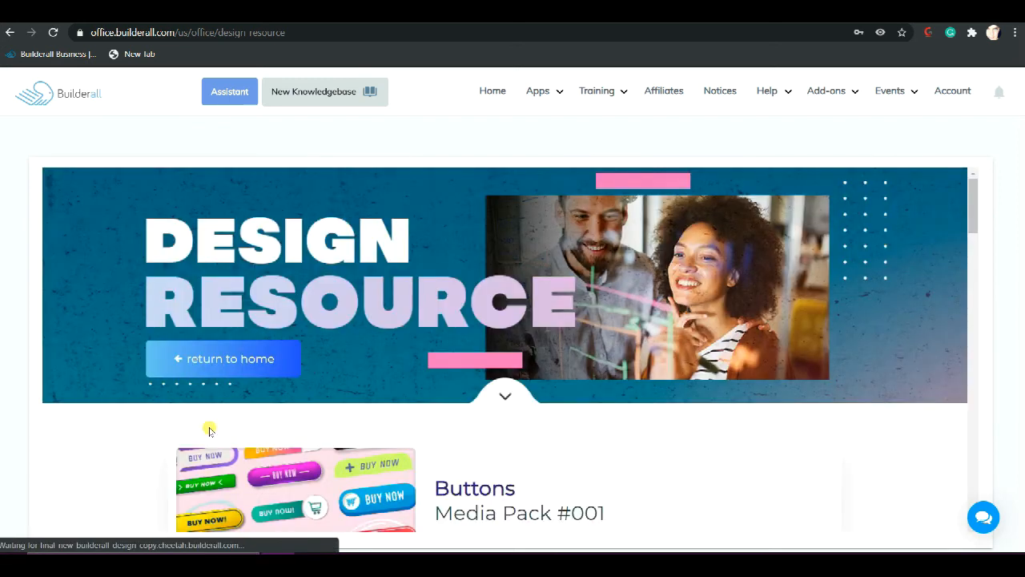
{"action": "scroll", "coordinate": [210, 430], "scroll_direction": "down", "scroll_amount": 4}
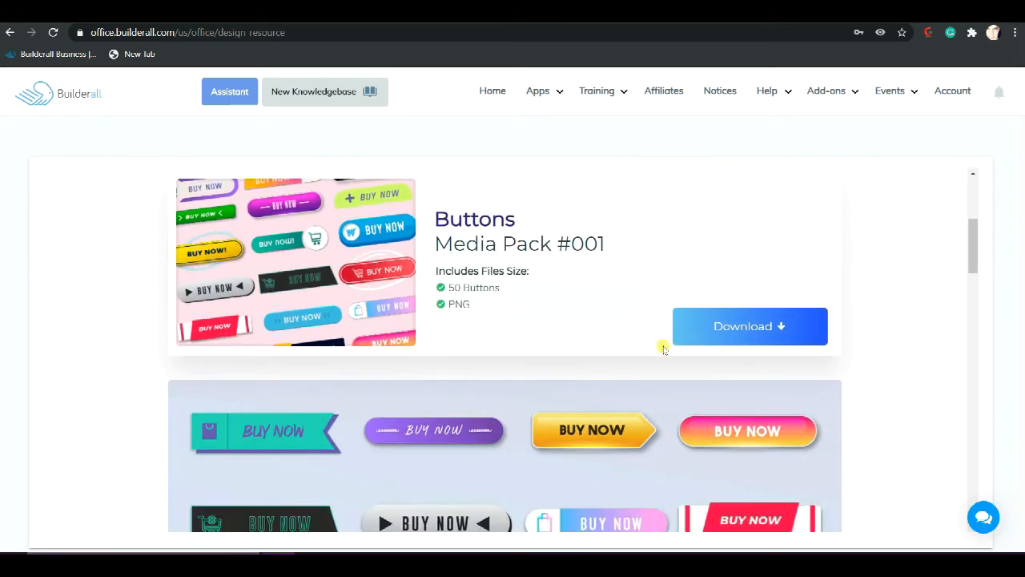
{"action": "scroll", "coordinate": [697, 340], "scroll_direction": "down", "scroll_amount": 4}
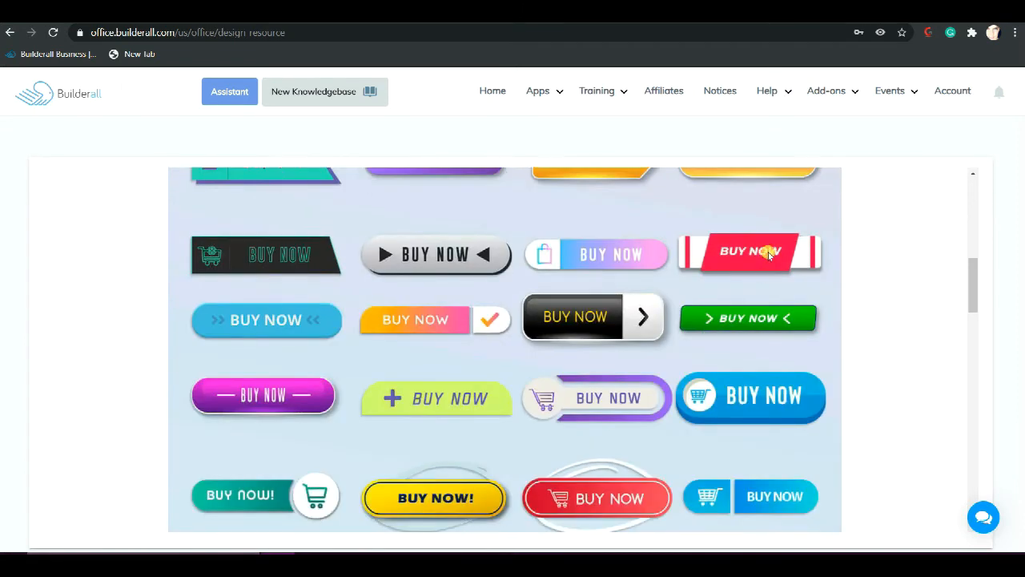
{"action": "scroll", "coordinate": [769, 255], "scroll_direction": "down", "scroll_amount": 8}
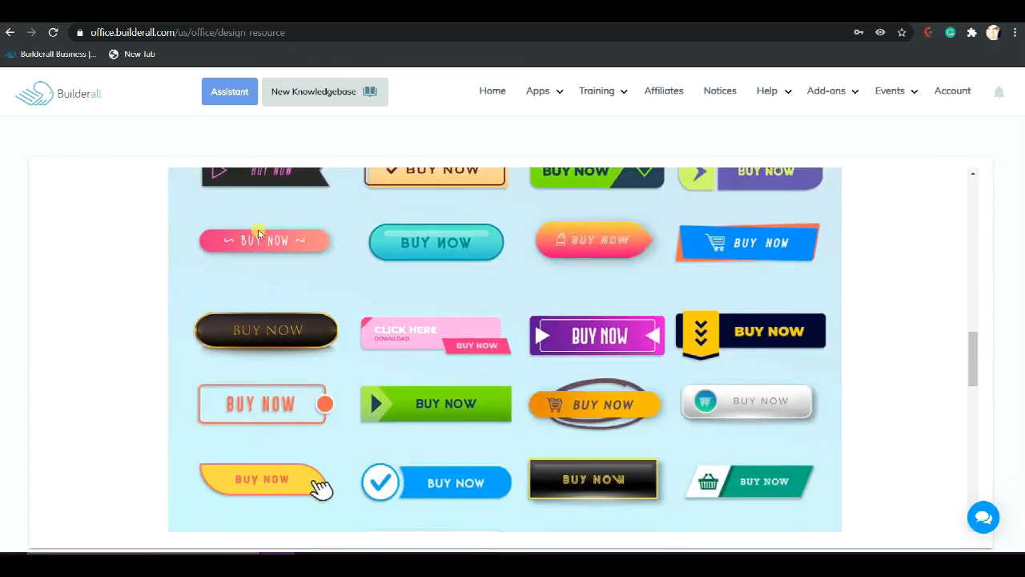
Open the Buttons pack's download folder in Google Drive, enter English Version, and recheck the button designs on the pack page
{"action": "scroll", "coordinate": [536, 296], "scroll_direction": "up", "scroll_amount": 10}
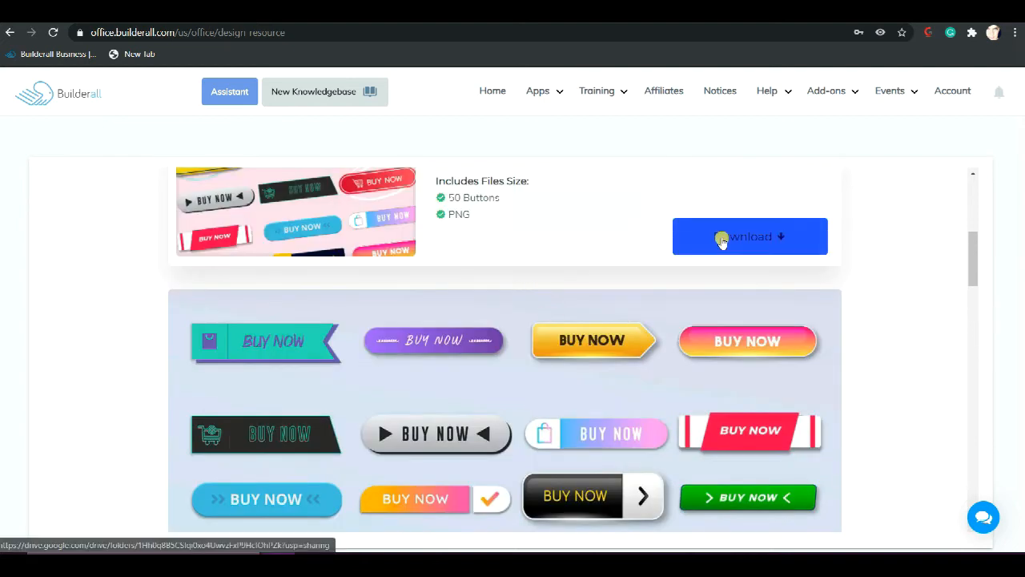
{"action": "left_click", "coordinate": [722, 239]}
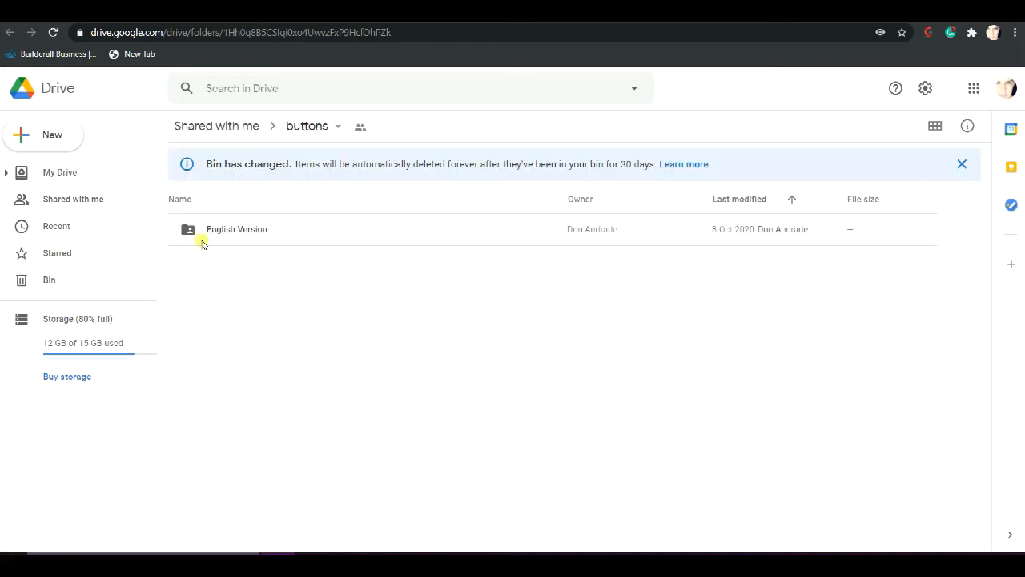
{"action": "double_click", "coordinate": [231, 230]}
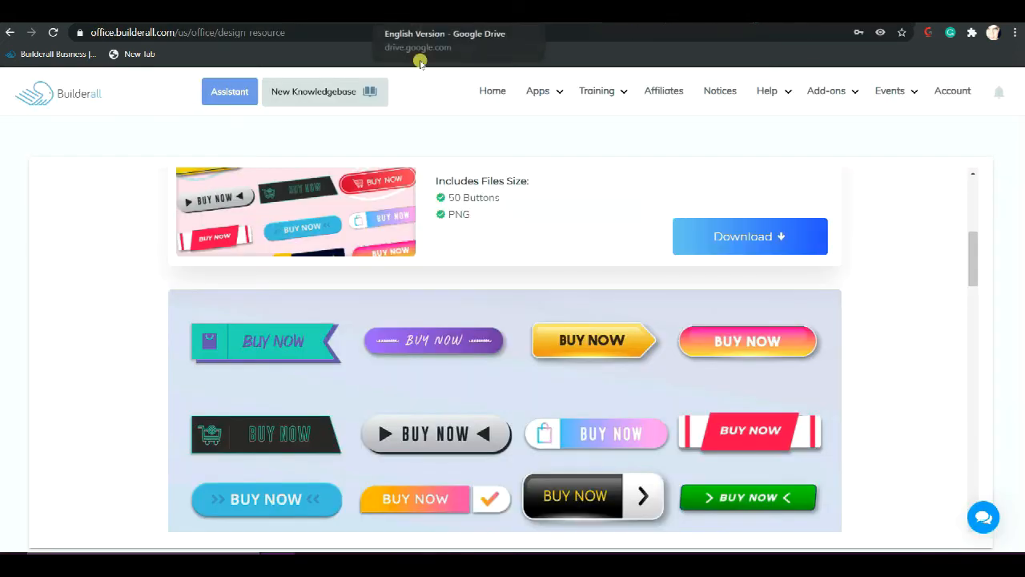
{"action": "scroll", "coordinate": [440, 236], "scroll_direction": "down", "scroll_amount": 5}
{"action": "scroll", "coordinate": [440, 240], "scroll_direction": "down", "scroll_amount": 2}
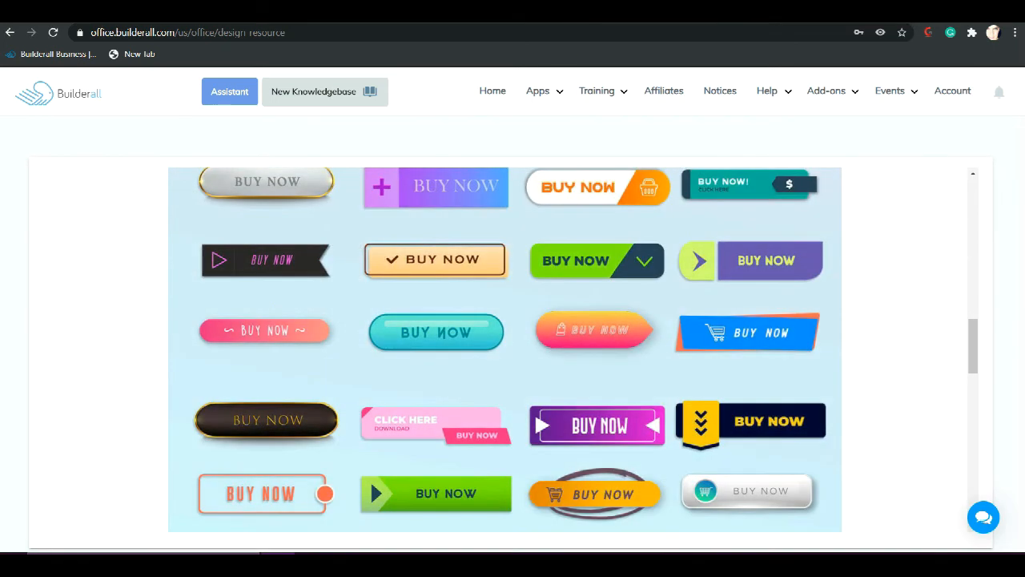
Open the Buy Now folder in Google Drive and download buttons_-10.png
{"action": "left_click", "coordinate": [384, 11]}
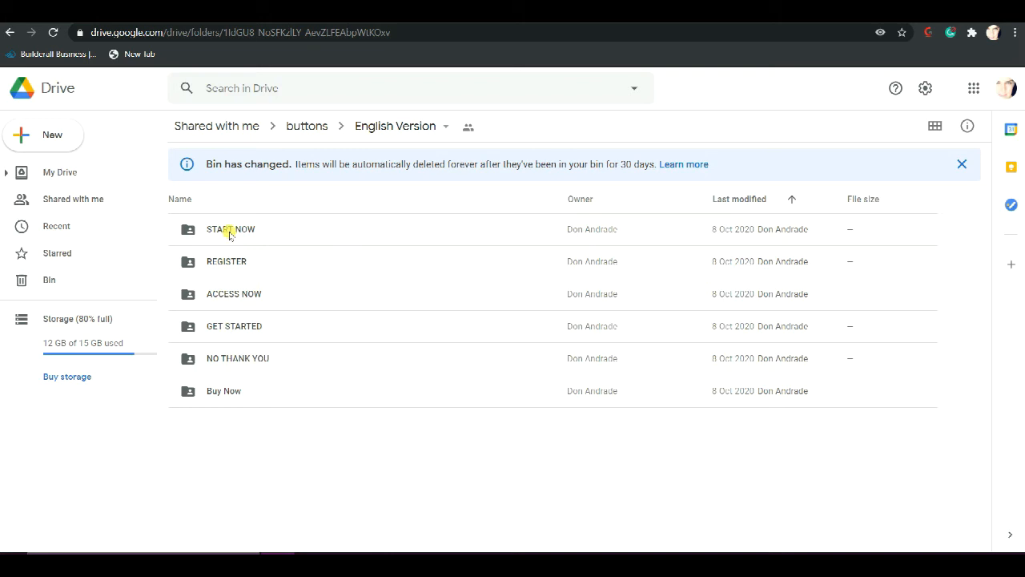
{"action": "double_click", "coordinate": [211, 392]}
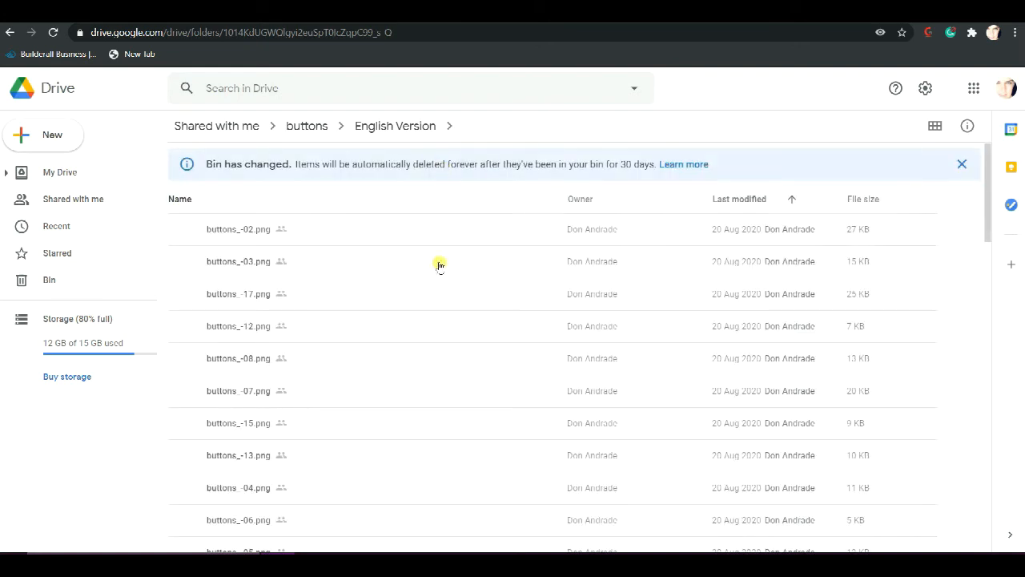
{"action": "scroll", "coordinate": [435, 261], "scroll_direction": "down", "scroll_amount": 3}
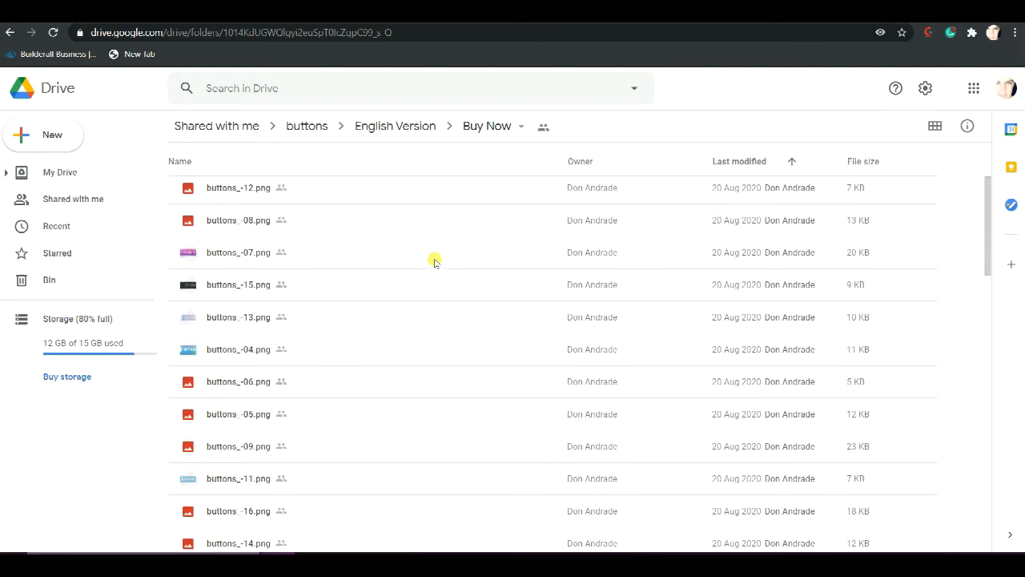
{"action": "scroll", "coordinate": [435, 262], "scroll_direction": "down", "scroll_amount": 2}
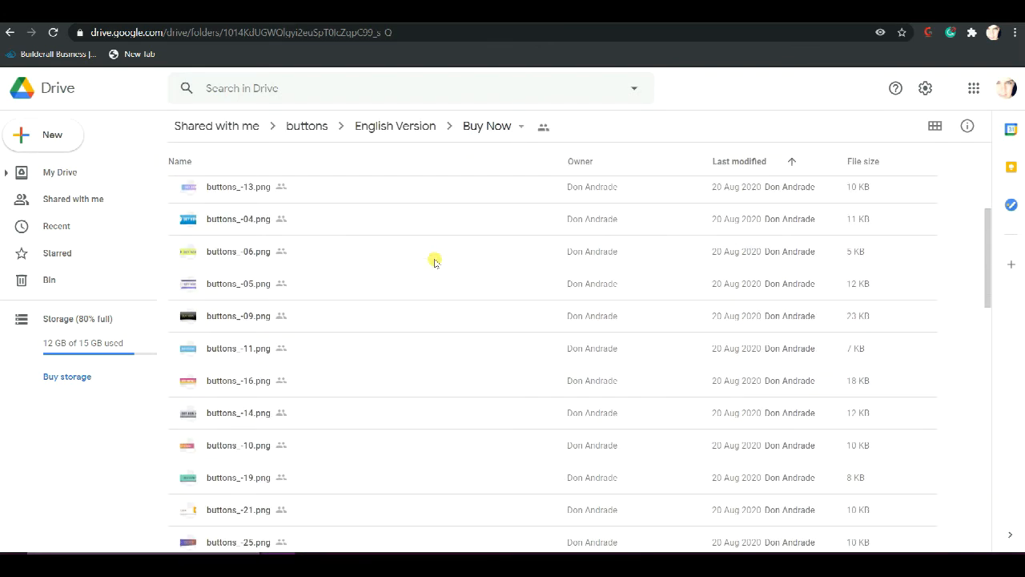
{"action": "scroll", "coordinate": [435, 262], "scroll_direction": "down", "scroll_amount": 2}
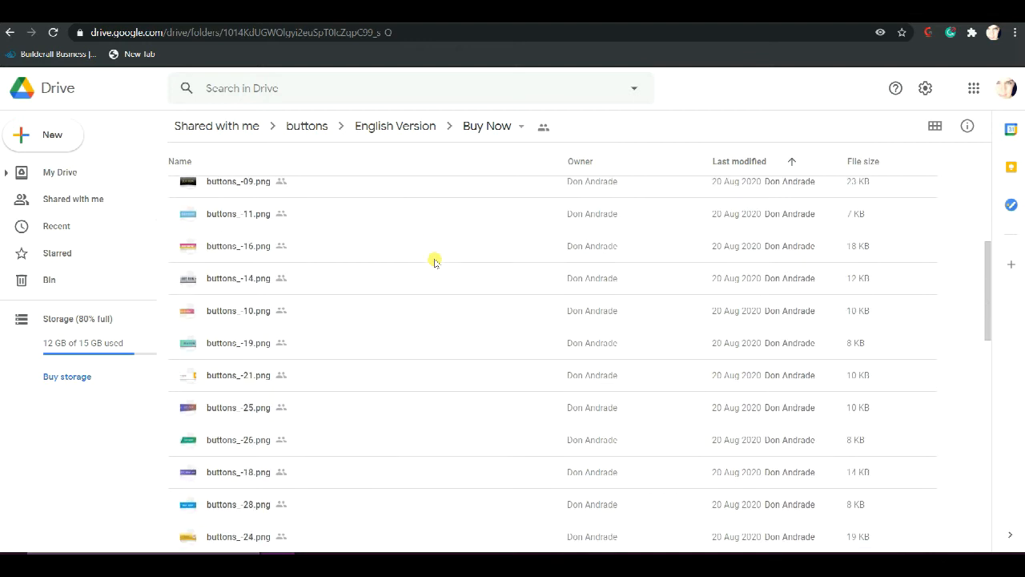
{"action": "right_click", "coordinate": [229, 312]}
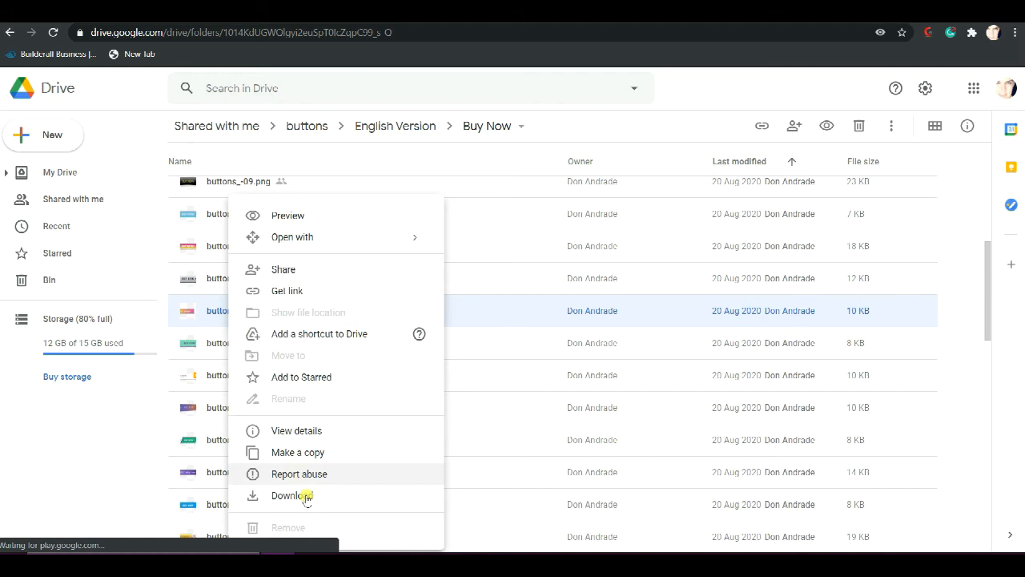
{"action": "left_click", "coordinate": [305, 496]}
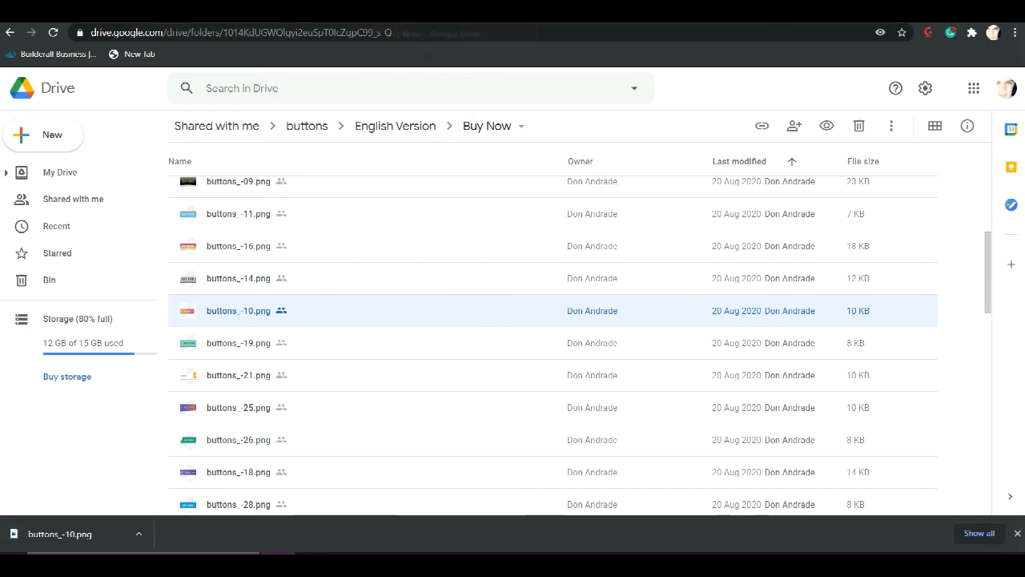
Switch to the Cheetah editor and add a Lorem ipsum paragraph to the white panel, beside the woman's portrait
{"action": "left_click", "coordinate": [377, 13]}
{"action": "left_click", "coordinate": [266, 328]}
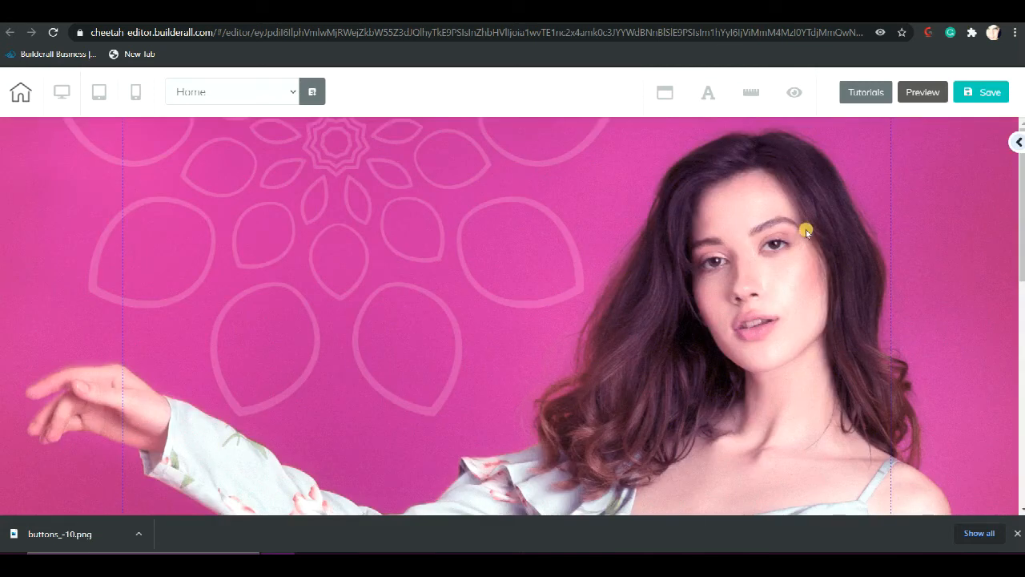
{"action": "scroll", "coordinate": [455, 319], "scroll_direction": "down", "scroll_amount": 2}
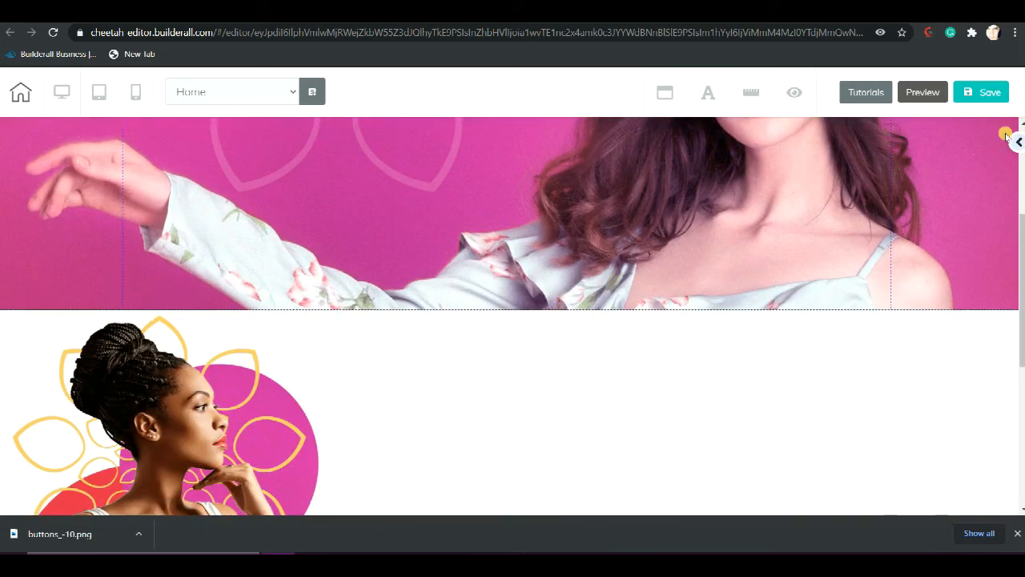
{"action": "scroll", "coordinate": [784, 227], "scroll_direction": "up", "scroll_amount": 3}
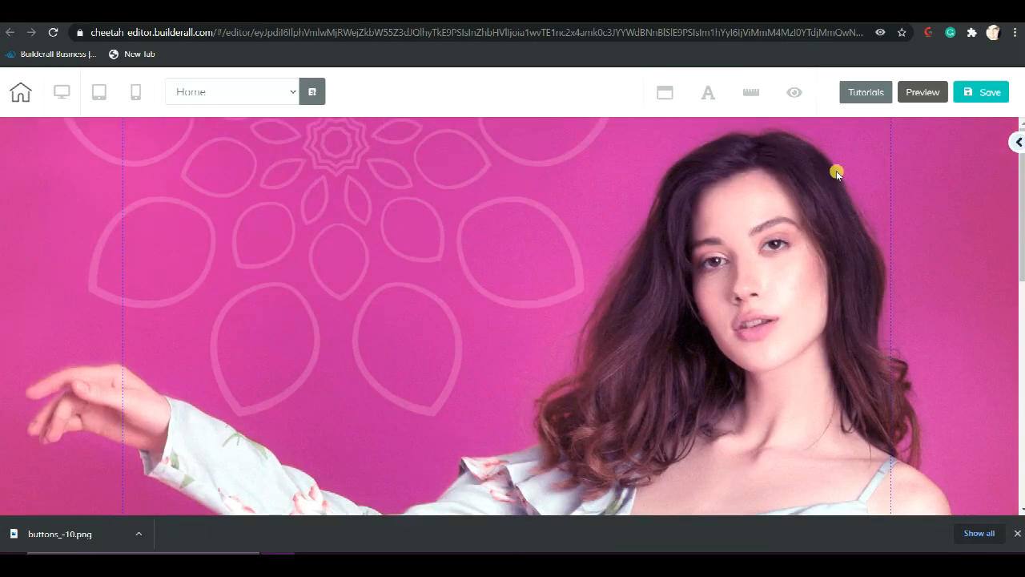
{"action": "scroll", "coordinate": [650, 325], "scroll_direction": "down", "scroll_amount": 6}
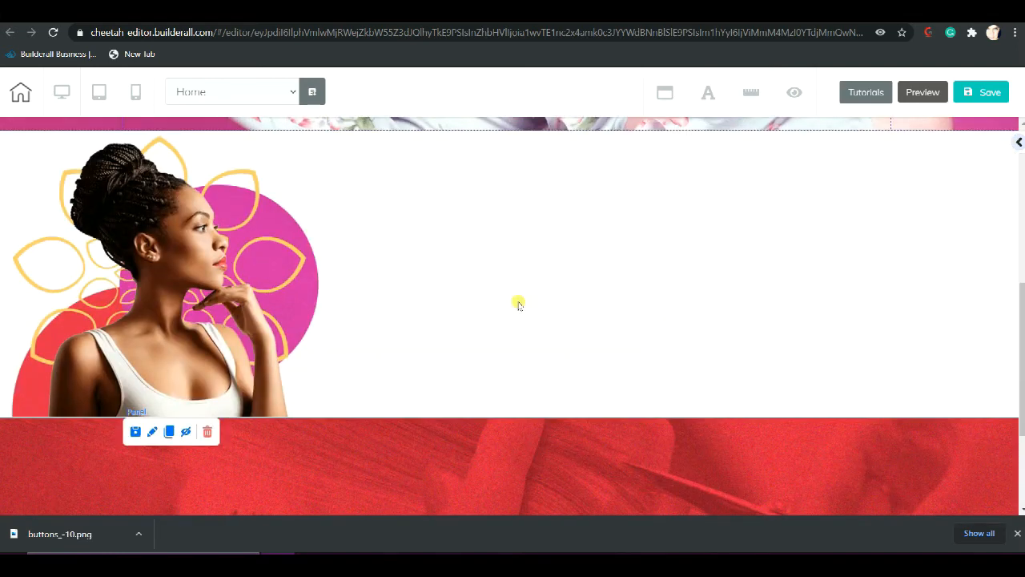
{"action": "scroll", "coordinate": [993, 178], "scroll_direction": "up", "scroll_amount": 2}
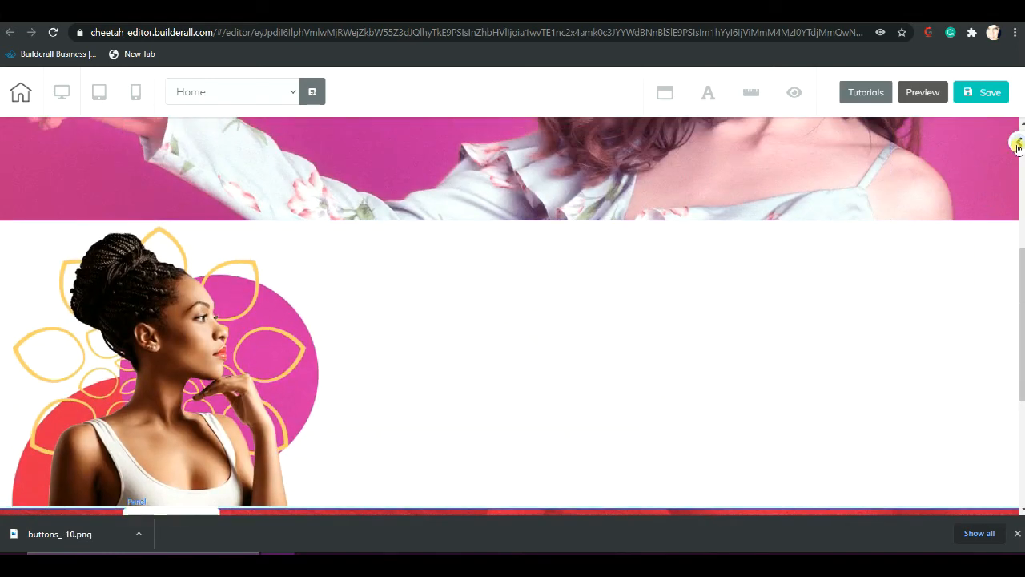
{"action": "left_click", "coordinate": [1017, 144]}
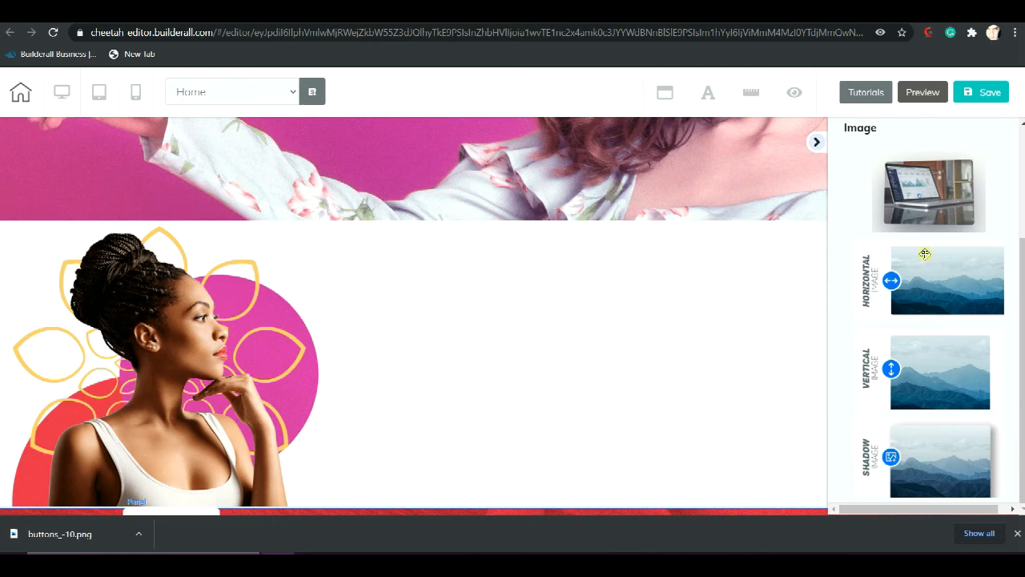
{"action": "scroll", "coordinate": [924, 254], "scroll_direction": "up", "scroll_amount": 3}
{"action": "left_click", "coordinate": [885, 240]}
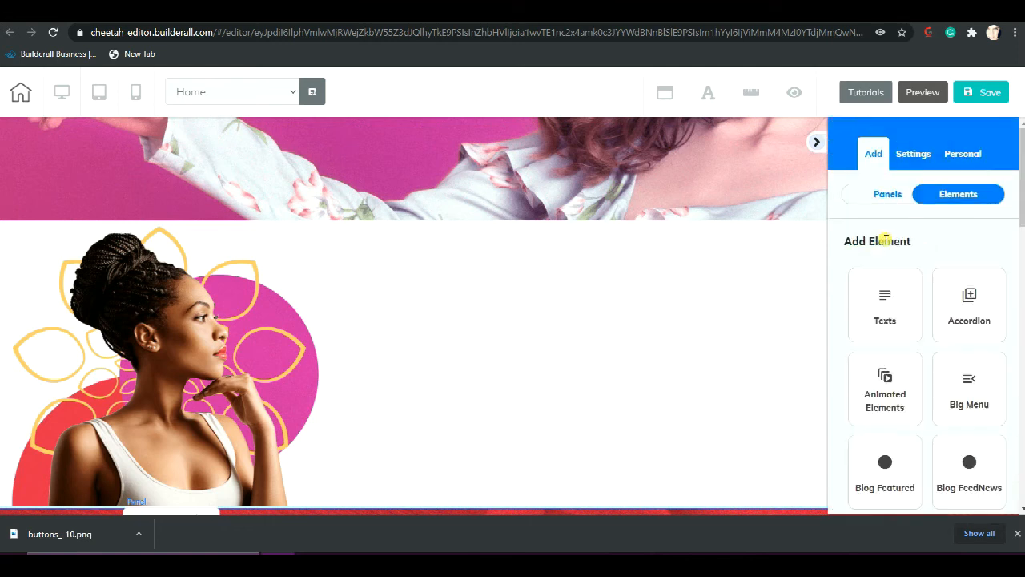
{"action": "left_click", "coordinate": [869, 305]}
{"action": "scroll", "coordinate": [873, 304], "scroll_direction": "down", "scroll_amount": 2}
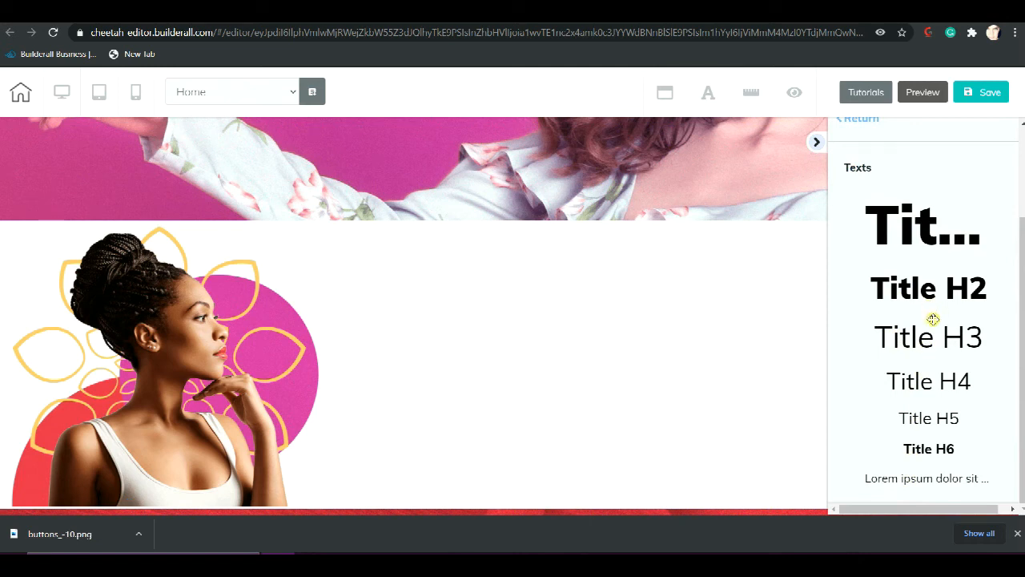
{"action": "left_click_drag", "start_coordinate": [905, 479], "coordinate": [498, 375]}
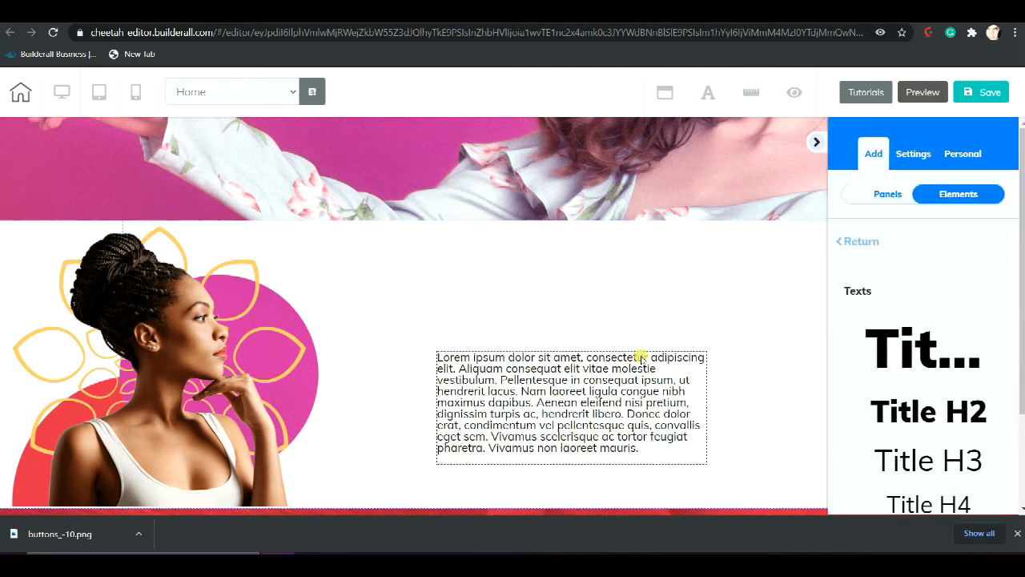
Add a horizontal image element above the Lorem ipsum paragraph in the white panel
{"action": "left_click", "coordinate": [874, 194]}
{"action": "left_click", "coordinate": [961, 195]}
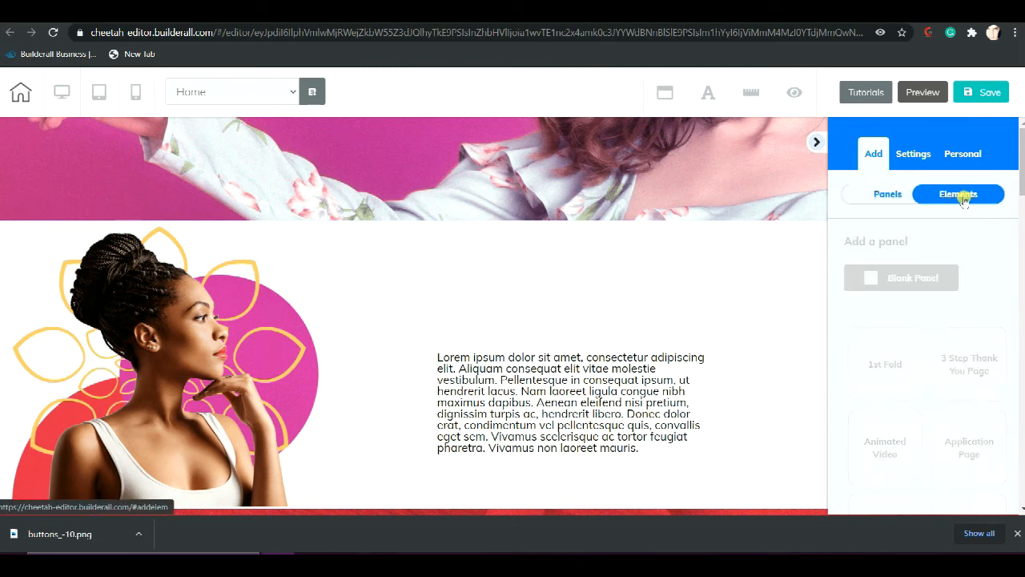
{"action": "left_click", "coordinate": [858, 241]}
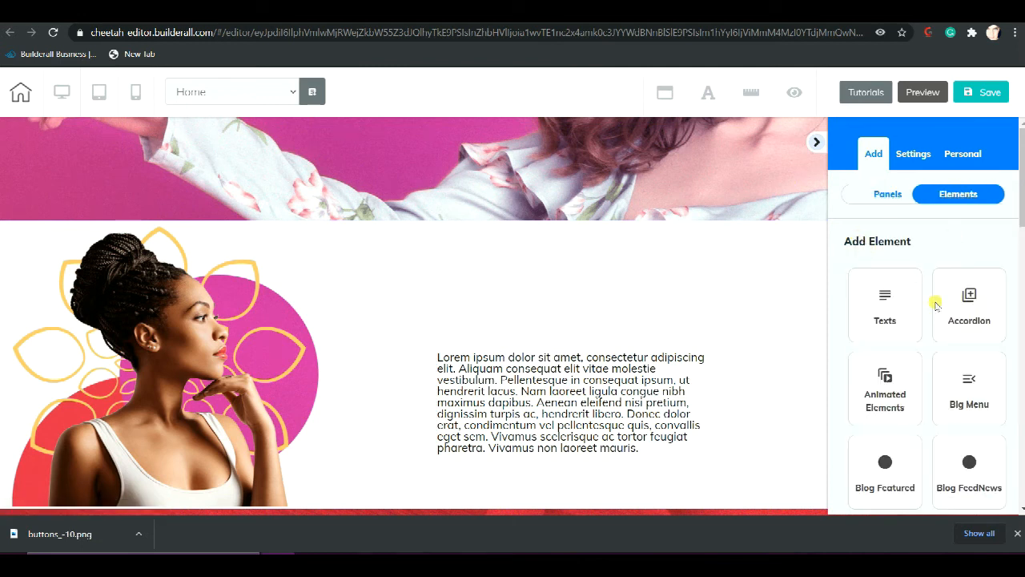
{"action": "scroll", "coordinate": [935, 306], "scroll_direction": "down", "scroll_amount": 5}
{"action": "scroll", "coordinate": [937, 310], "scroll_direction": "down", "scroll_amount": 3}
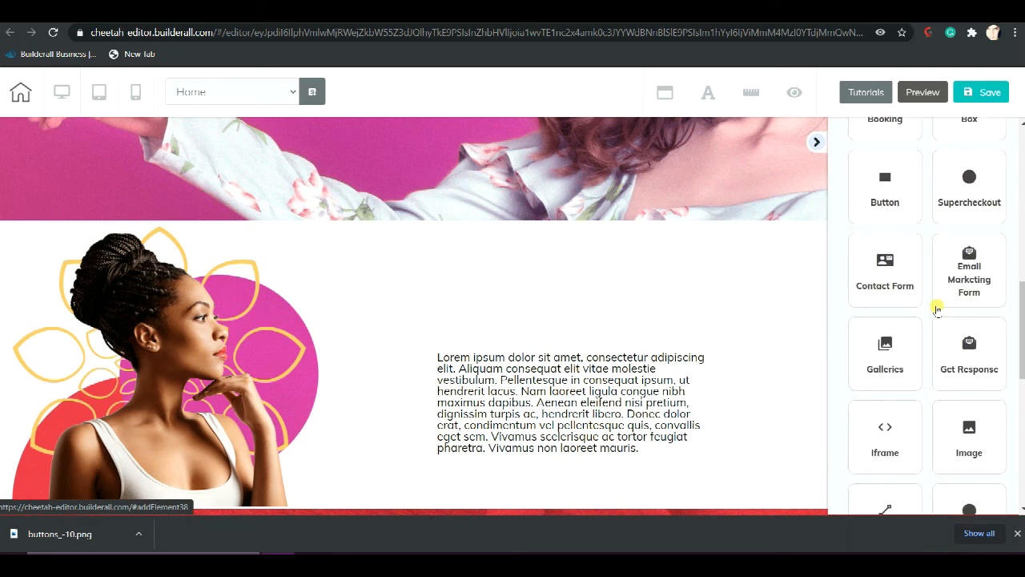
{"action": "left_click", "coordinate": [971, 294]}
{"action": "left_click_drag", "start_coordinate": [945, 443], "coordinate": [615, 285]}
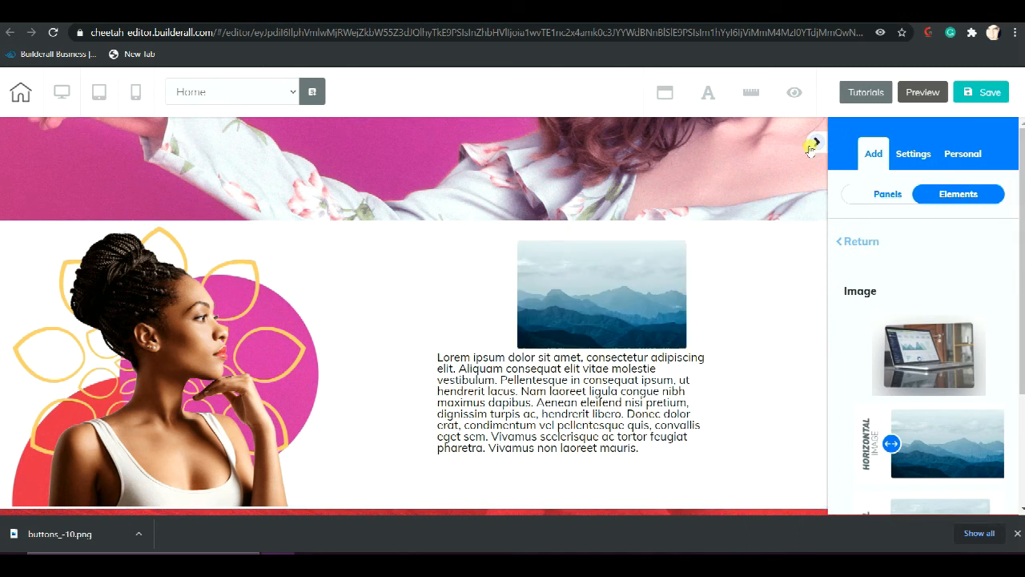
Replace the mountain placeholder image with buttons_-10.png uploaded from the Downloads folder
{"action": "left_click", "coordinate": [606, 281]}
{"action": "left_click", "coordinate": [646, 337]}
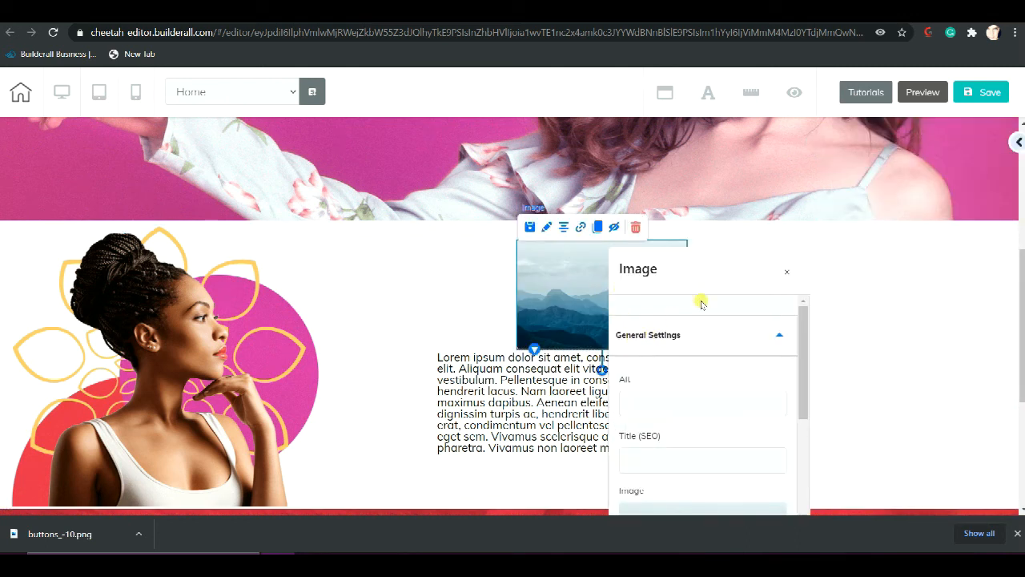
{"action": "left_click", "coordinate": [724, 433]}
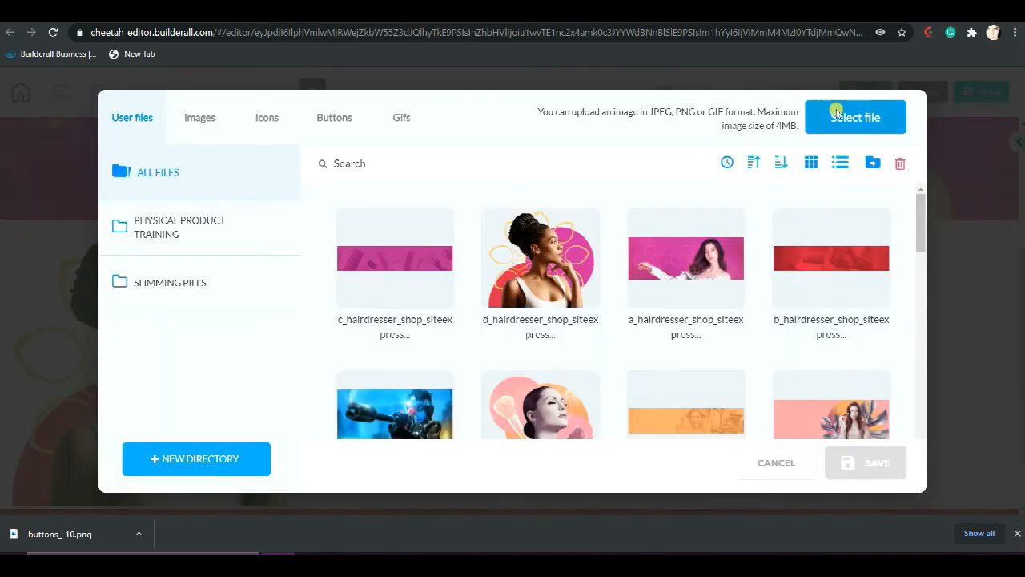
{"action": "left_click", "coordinate": [837, 114]}
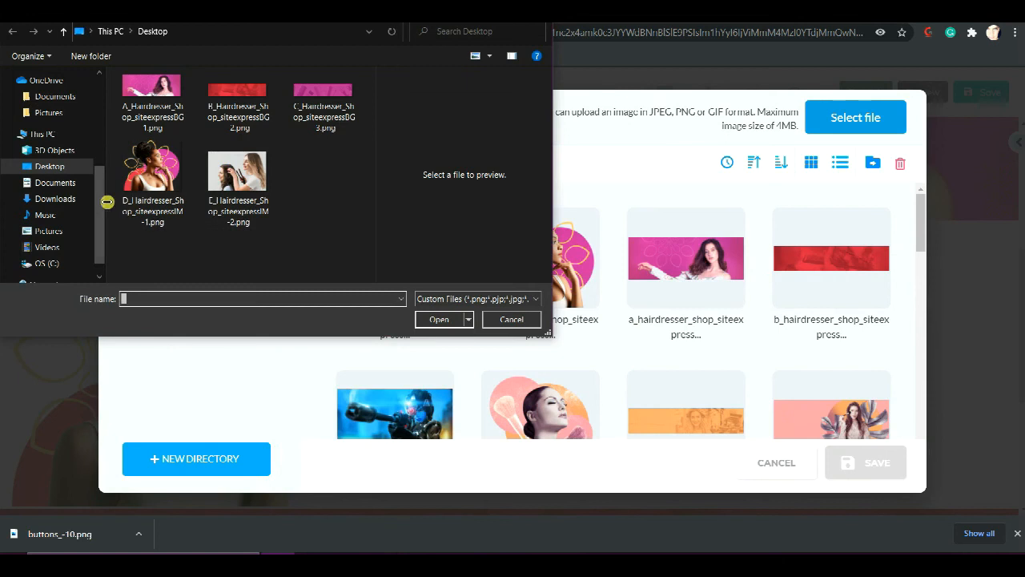
{"action": "left_click", "coordinate": [66, 199]}
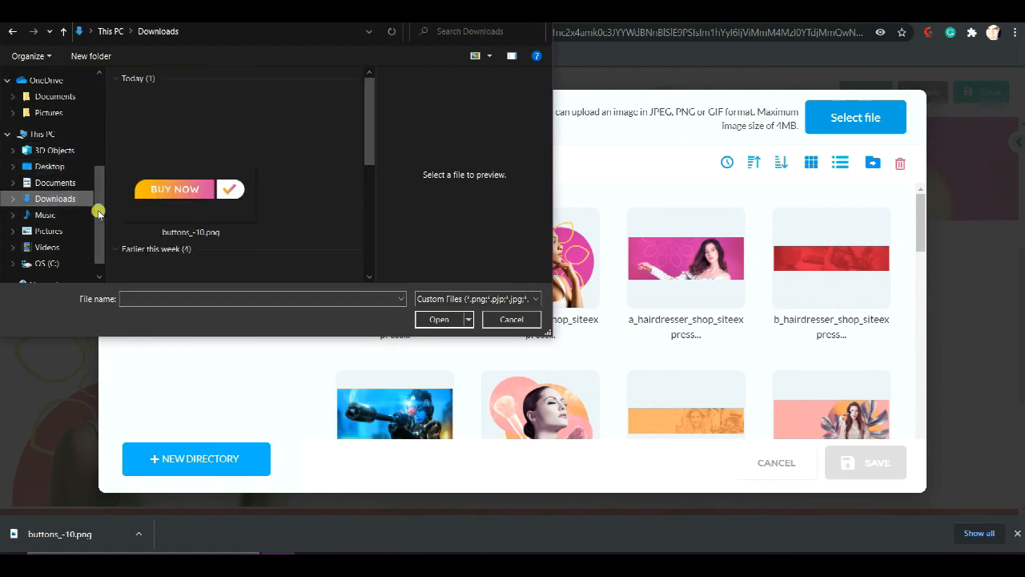
{"action": "left_click", "coordinate": [186, 189]}
{"action": "left_click", "coordinate": [438, 318]}
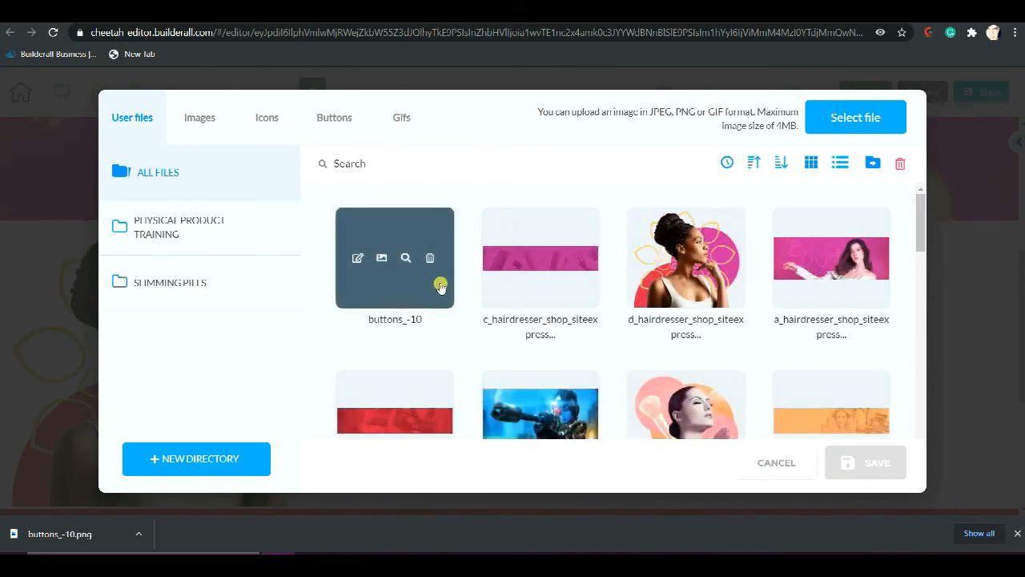
{"action": "left_click", "coordinate": [423, 282]}
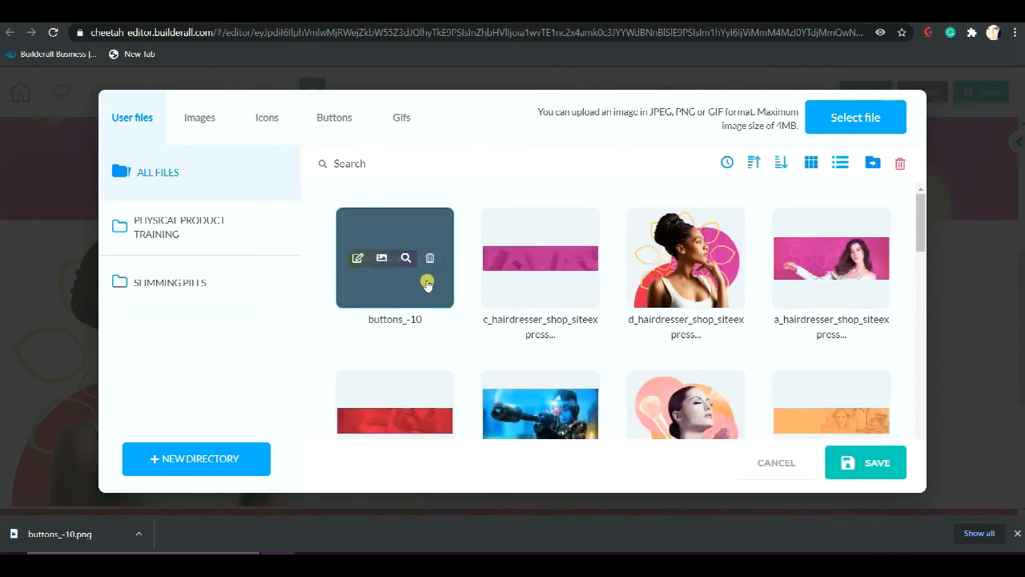
{"action": "left_click", "coordinate": [847, 463]}
{"action": "left_click", "coordinate": [478, 293]}
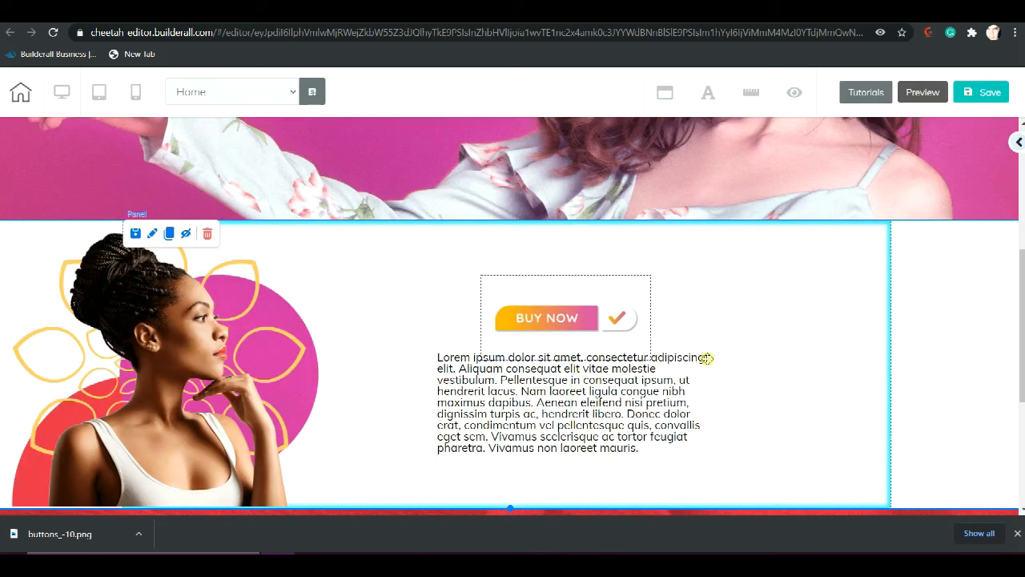
Place the Buy Now button image below the Lorem ipsum paragraph and shift the paragraph closer to the woman's portrait, centred on the page
{"action": "scroll", "coordinate": [652, 235], "scroll_direction": "down", "scroll_amount": 1}
{"action": "left_click_drag", "start_coordinate": [558, 179], "coordinate": [524, 358]}
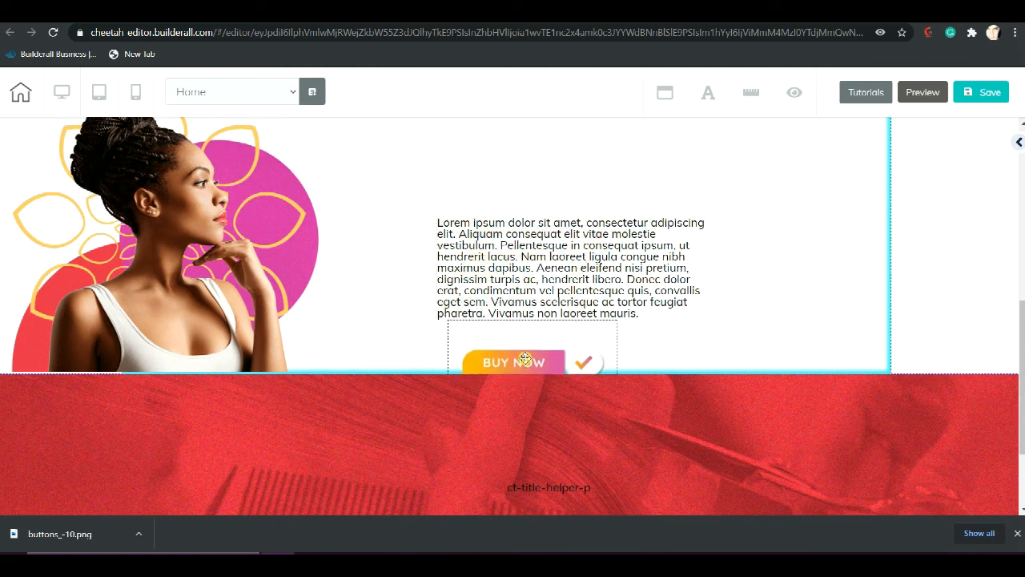
{"action": "left_click_drag", "start_coordinate": [617, 258], "coordinate": [554, 256]}
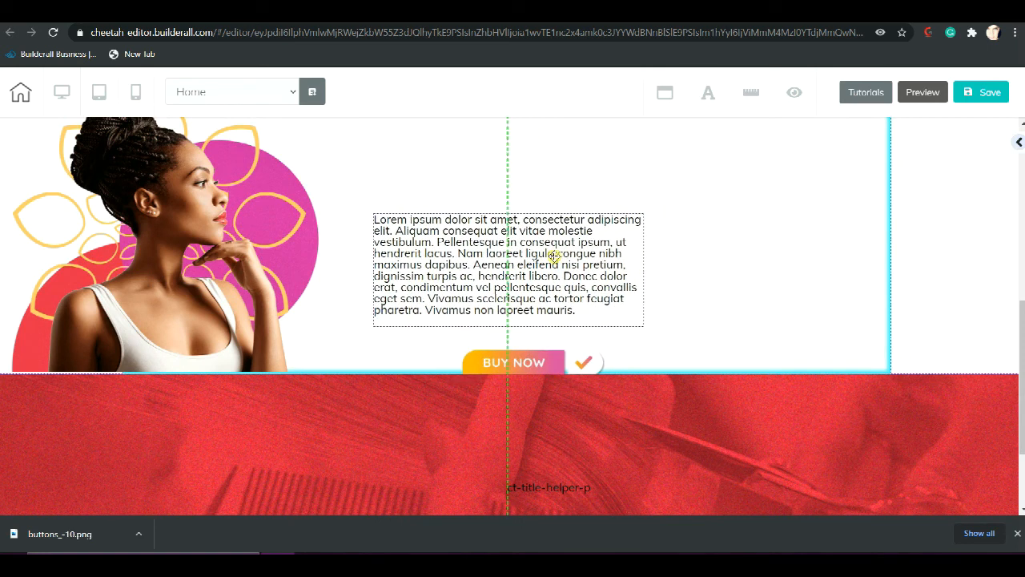
{"action": "left_click_drag", "start_coordinate": [760, 219], "coordinate": [759, 224]}
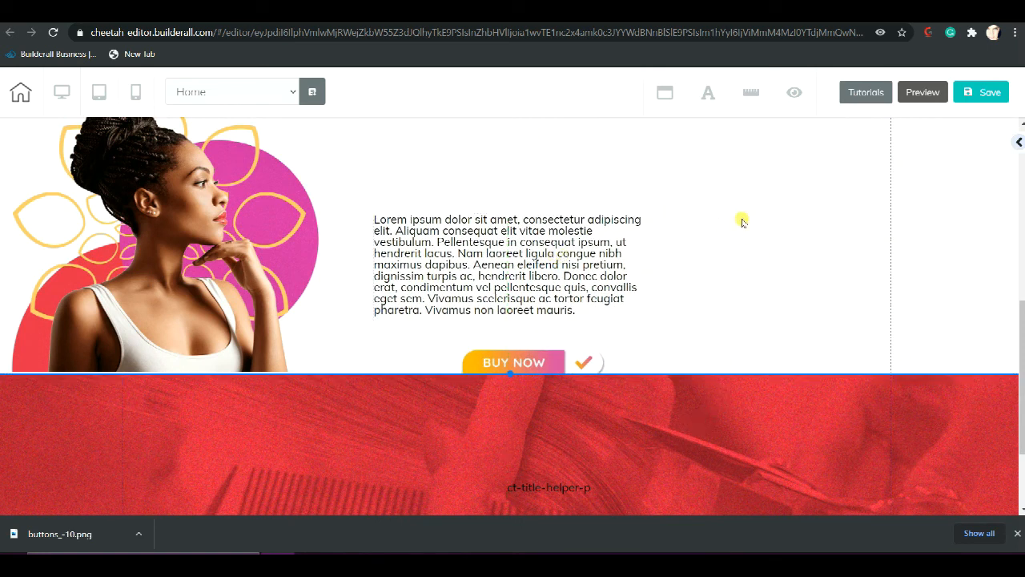
{"action": "scroll", "coordinate": [741, 222], "scroll_direction": "up", "scroll_amount": 5}
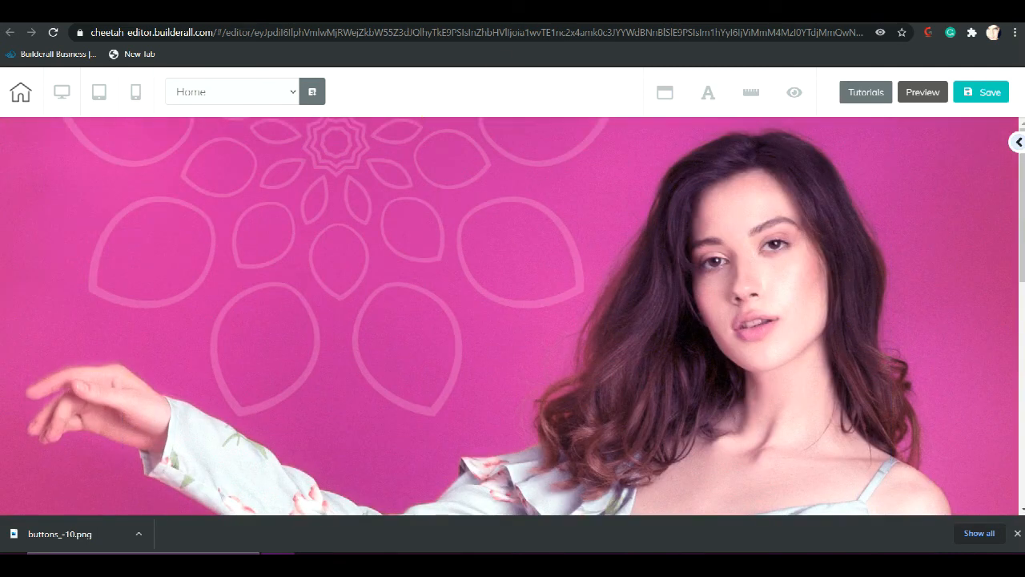
Switch to Builderall's Design Resource page, return to its home and open the Elements Media Pack #001
{"action": "left_click", "coordinate": [647, 14]}
{"action": "left_click", "coordinate": [560, 15]}
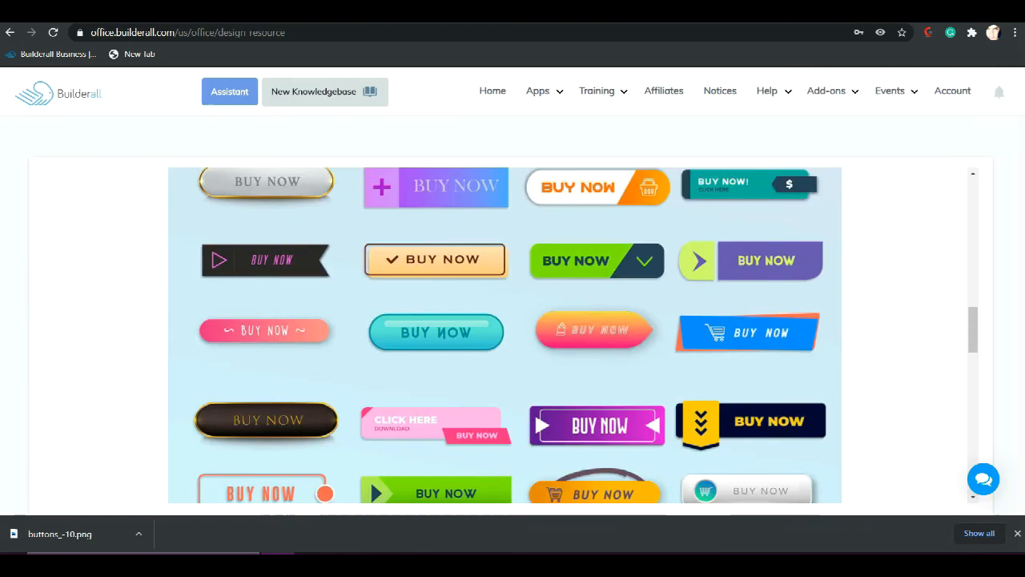
{"action": "scroll", "coordinate": [558, 209], "scroll_direction": "up", "scroll_amount": 15}
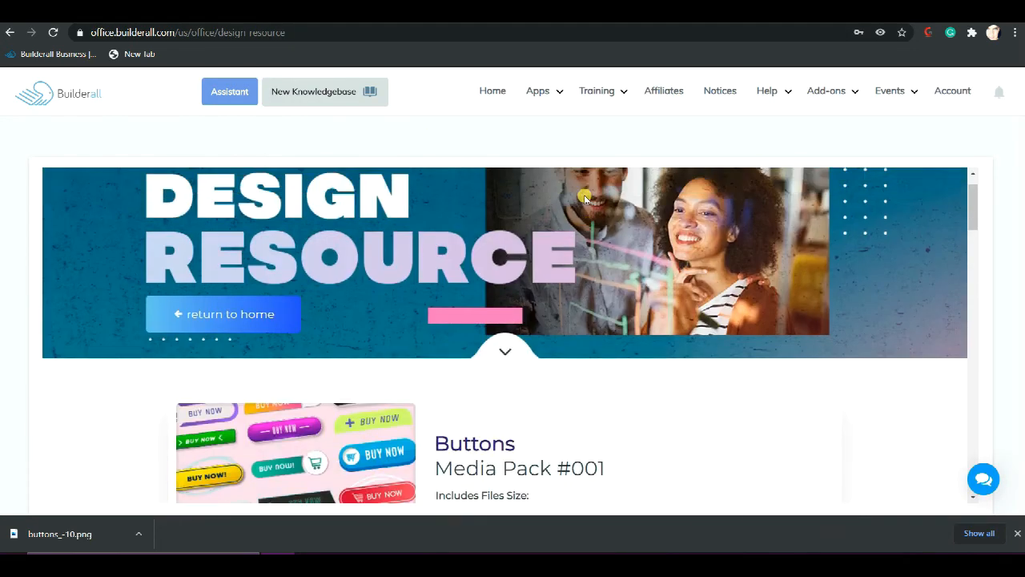
{"action": "left_click", "coordinate": [184, 314]}
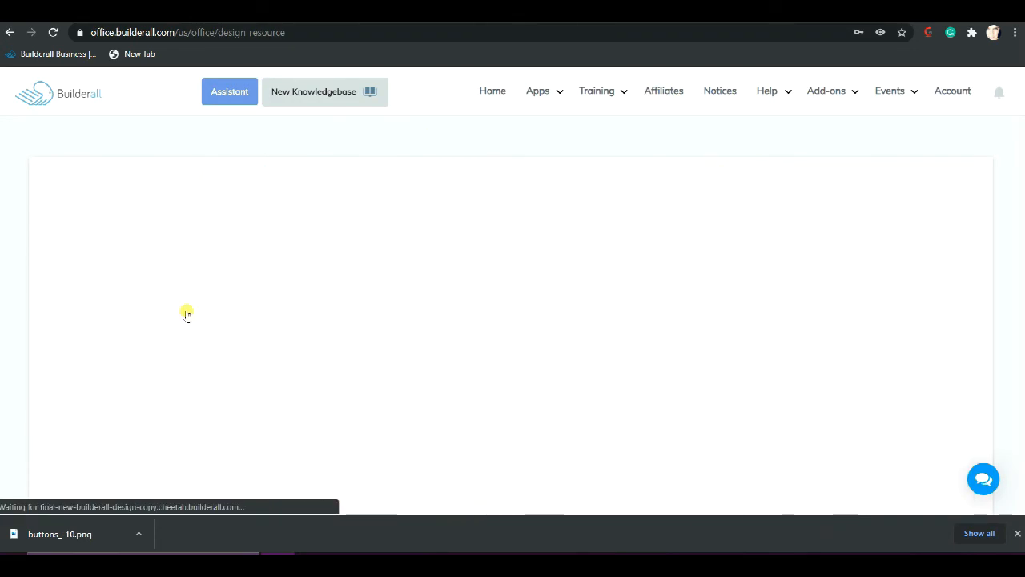
{"action": "scroll", "coordinate": [355, 305], "scroll_direction": "down", "scroll_amount": 3}
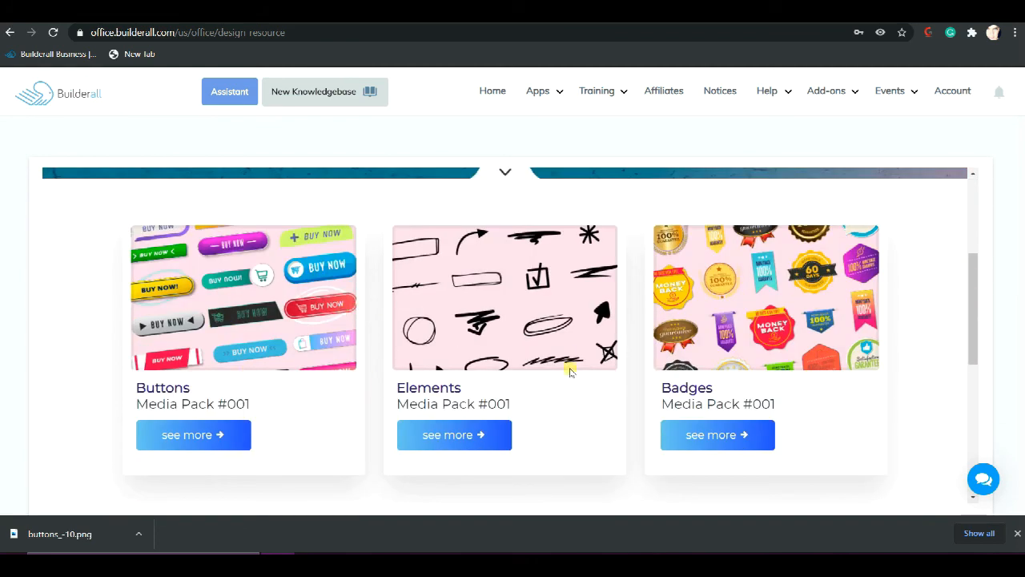
{"action": "left_click", "coordinate": [462, 435]}
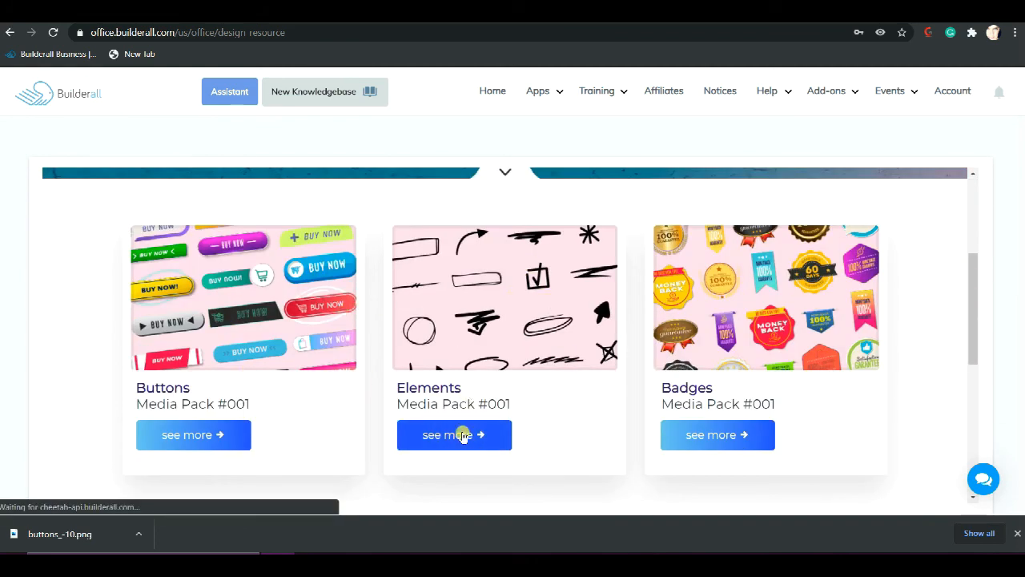
Look through the pack's hand-drawn elements, and open its Google Drive download folder at the Arrows subfolder
{"action": "scroll", "coordinate": [496, 408], "scroll_direction": "down", "scroll_amount": 3}
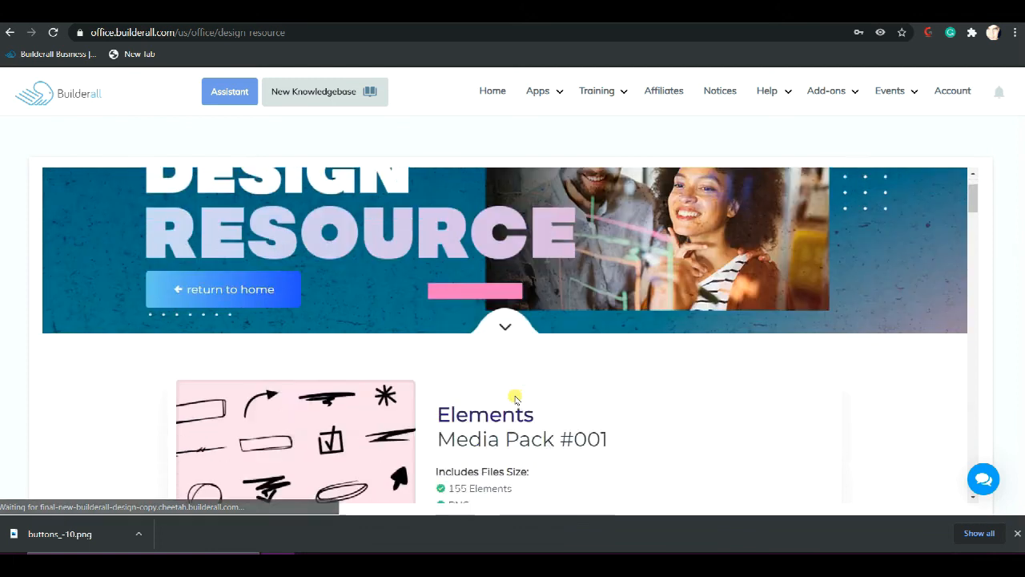
{"action": "scroll", "coordinate": [530, 377], "scroll_direction": "down", "scroll_amount": 5}
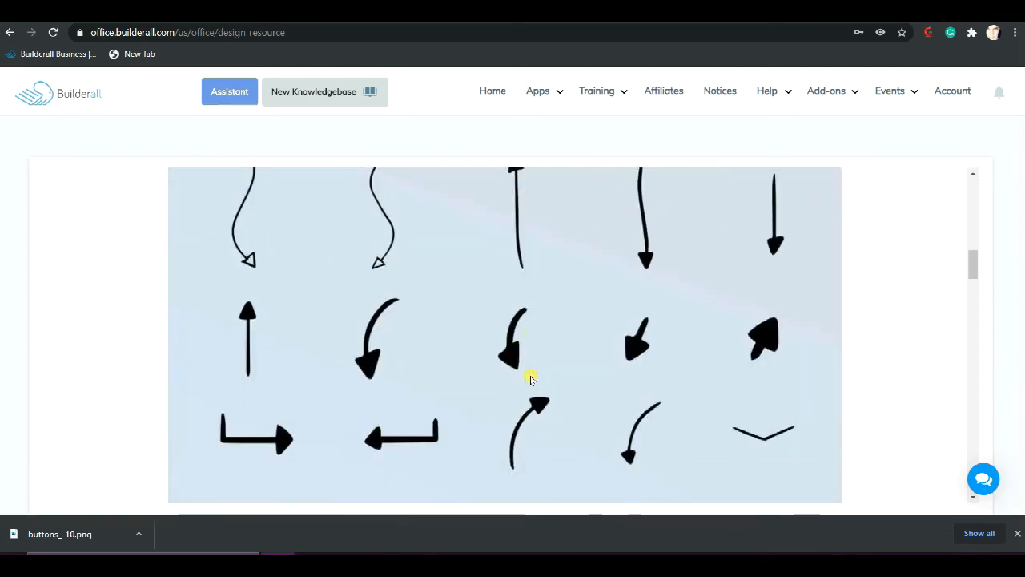
{"action": "scroll", "coordinate": [530, 378], "scroll_direction": "down", "scroll_amount": 3}
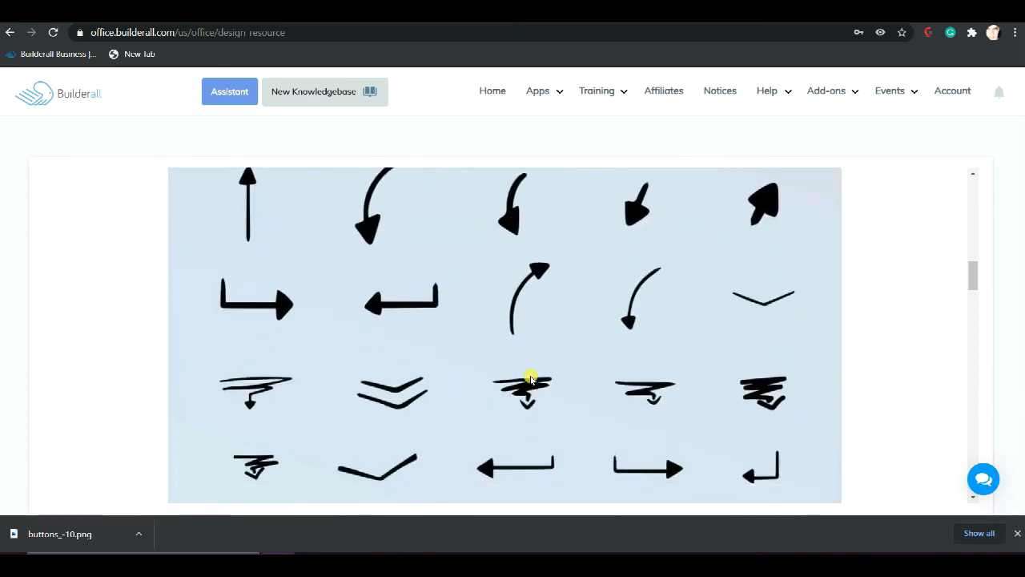
{"action": "scroll", "coordinate": [355, 286], "scroll_direction": "down", "scroll_amount": 2}
{"action": "scroll", "coordinate": [357, 286], "scroll_direction": "up", "scroll_amount": 4}
{"action": "scroll", "coordinate": [356, 286], "scroll_direction": "up", "scroll_amount": 10}
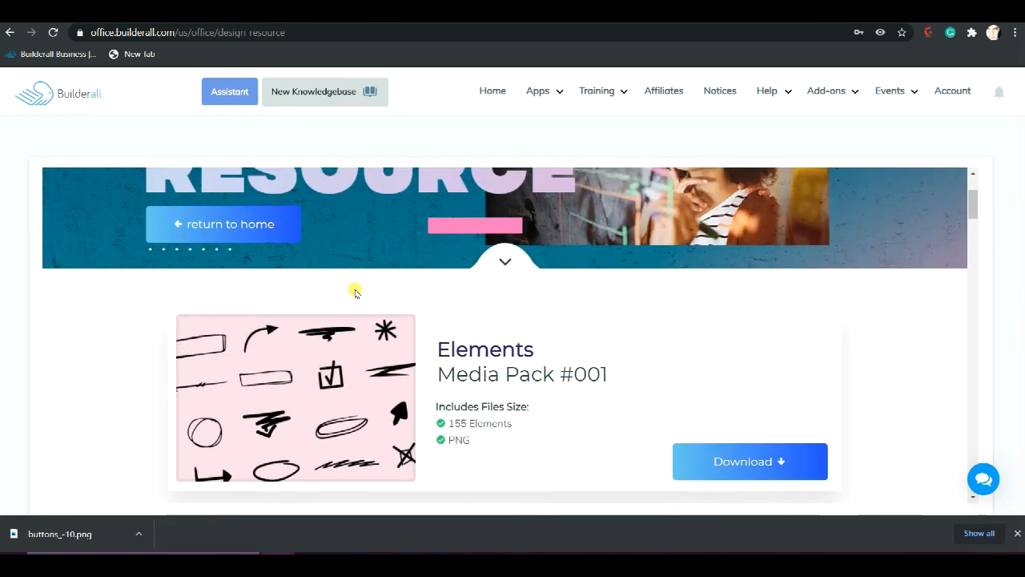
{"action": "left_click", "coordinate": [705, 456]}
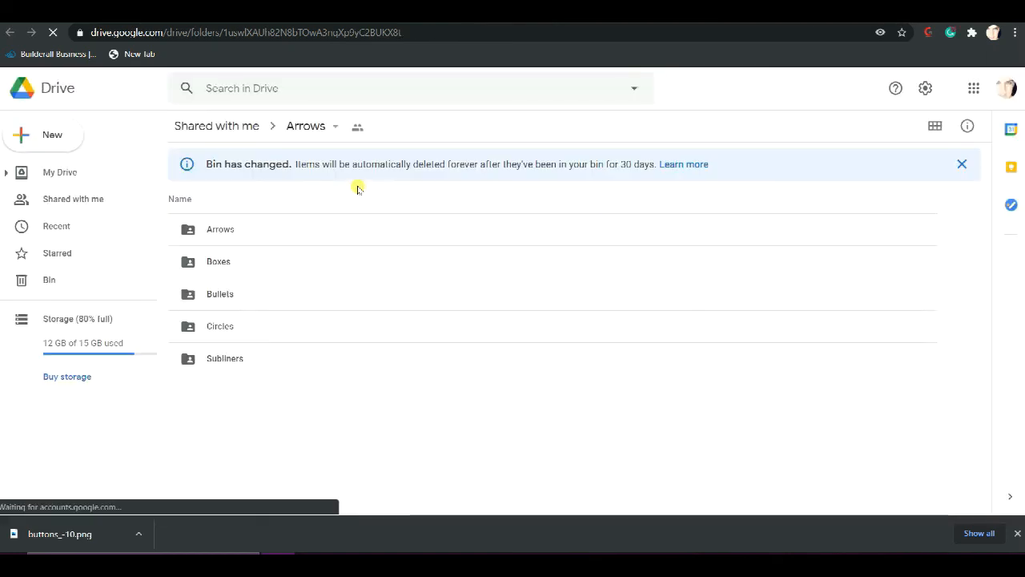
{"action": "double_click", "coordinate": [224, 230]}
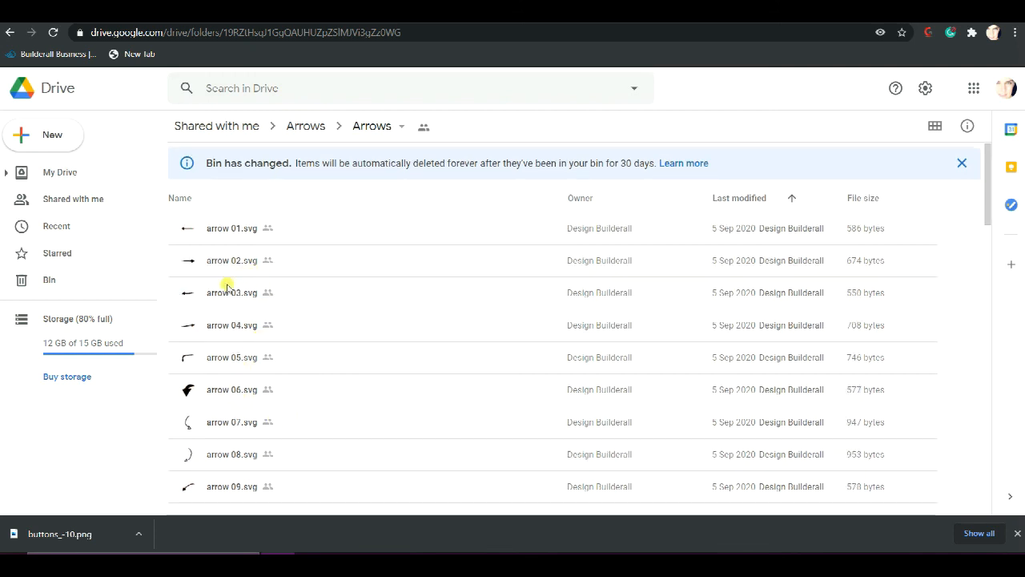
Download arrow 11.svg from the Arrows folder in Google Drive
{"action": "left_click", "coordinate": [236, 328]}
{"action": "scroll", "coordinate": [302, 329], "scroll_direction": "down", "scroll_amount": 2}
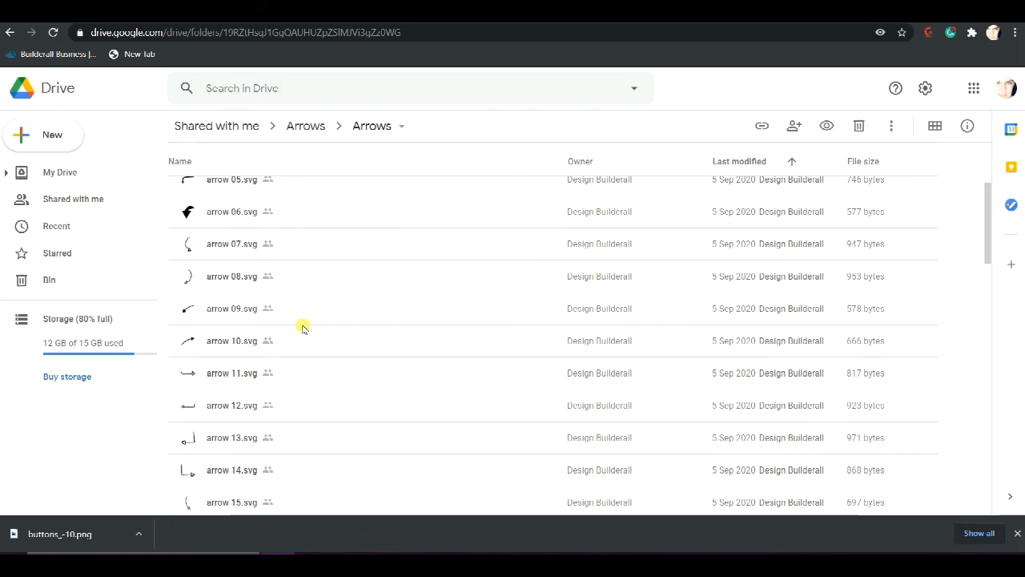
{"action": "left_click", "coordinate": [227, 374]}
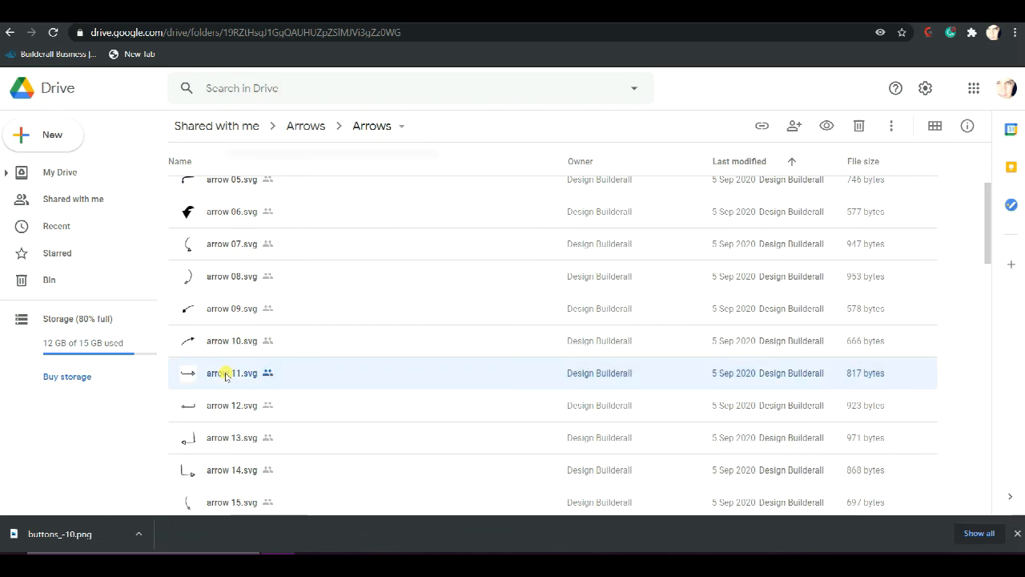
{"action": "right_click", "coordinate": [225, 376]}
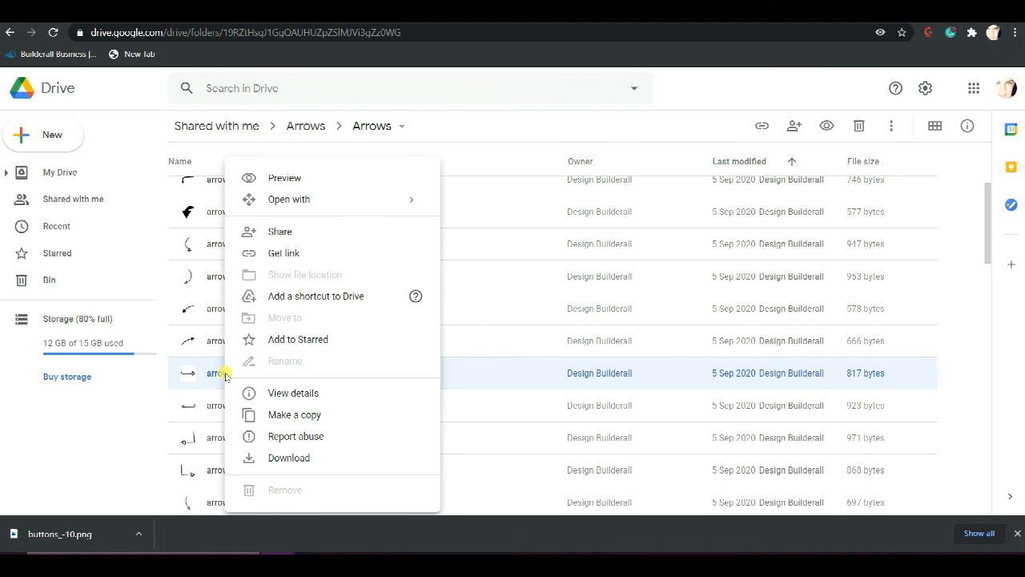
{"action": "left_click", "coordinate": [289, 458]}
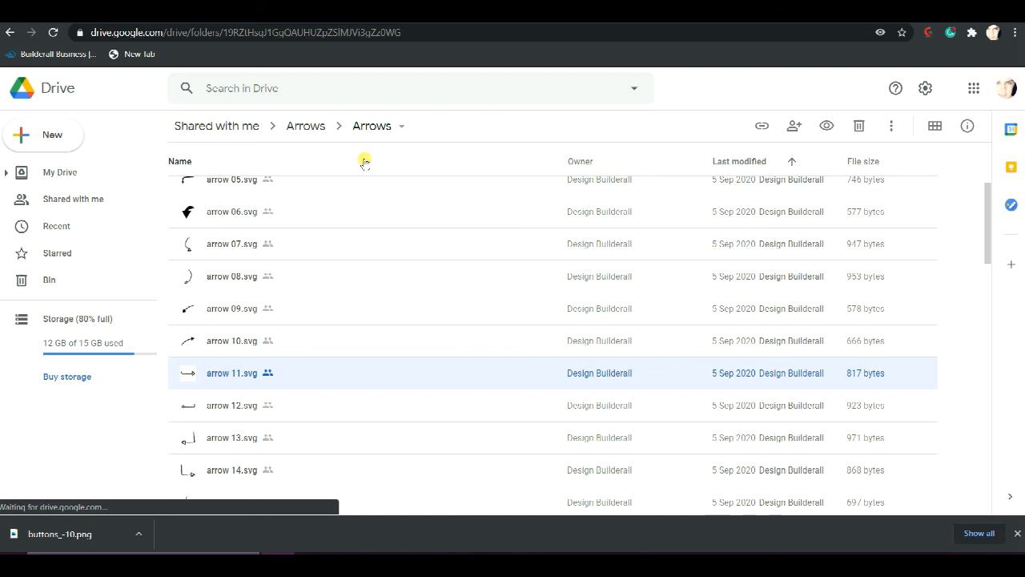
Switch to the Cheetah editor, move the Lorem ipsum paragraph up and place a duplicate of the Buy Now image below its right end
{"action": "left_click", "coordinate": [680, 14]}
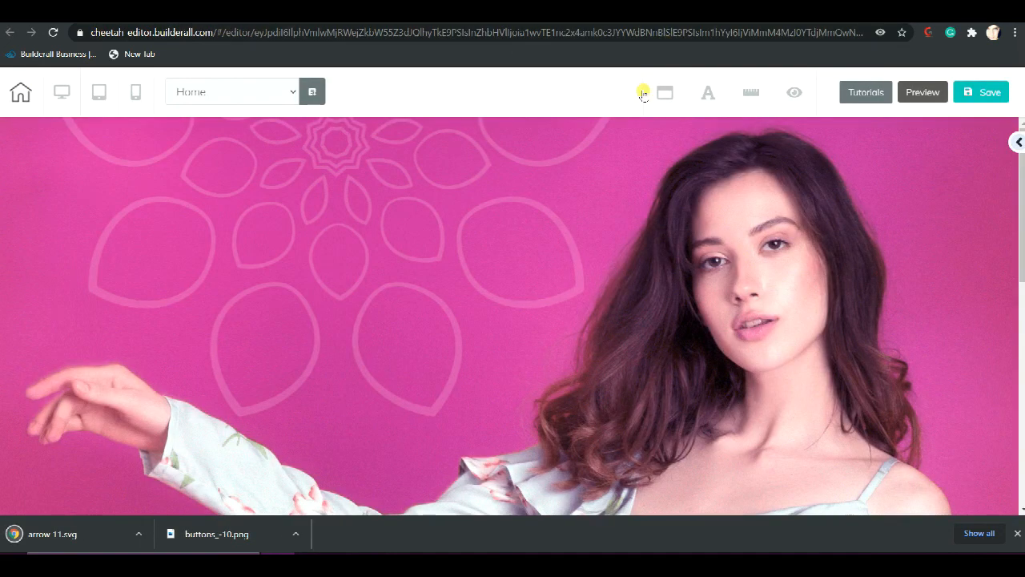
{"action": "scroll", "coordinate": [590, 238], "scroll_direction": "down", "scroll_amount": 8}
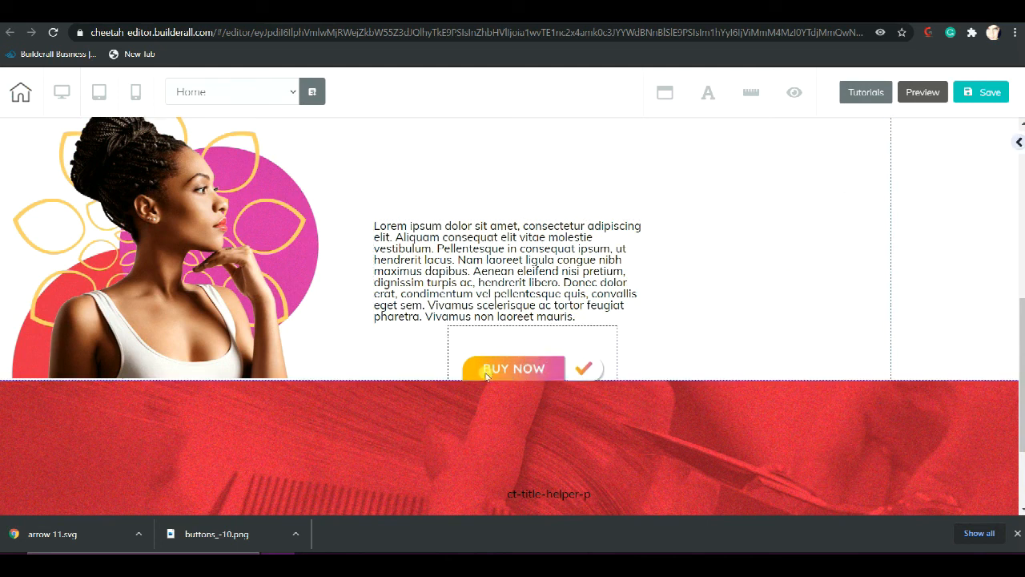
{"action": "left_click", "coordinate": [529, 367]}
{"action": "left_click_drag", "start_coordinate": [526, 328], "coordinate": [560, 169]}
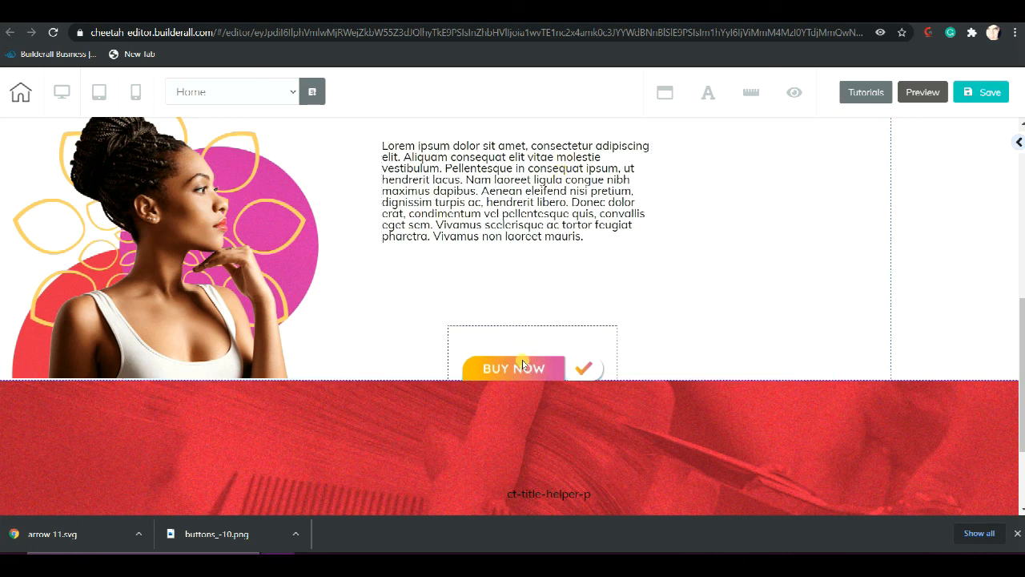
{"action": "left_click", "coordinate": [528, 313]}
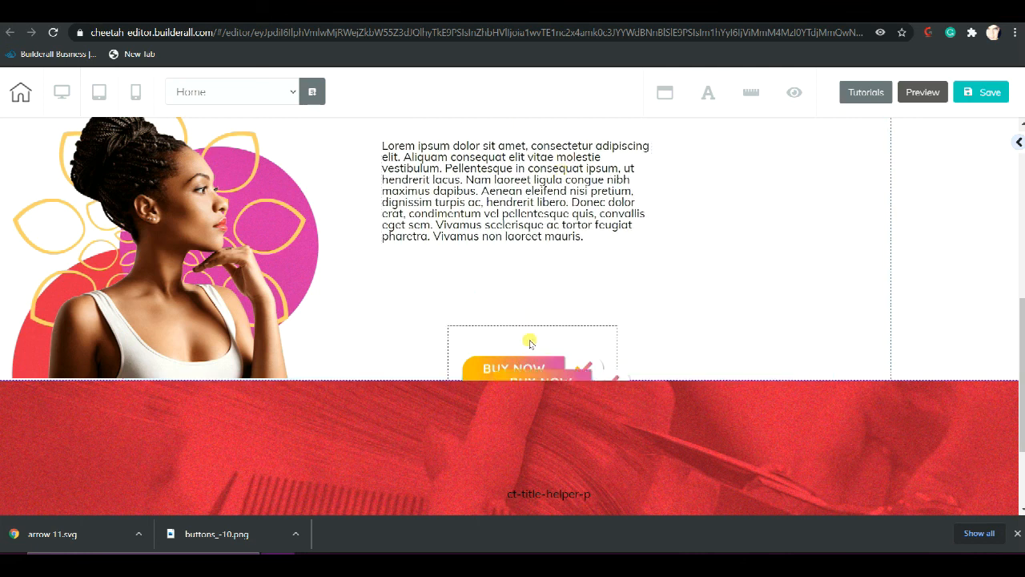
{"action": "mouse_move", "coordinate": [527, 368]}
{"action": "left_mouse_down"}
{"action": "mouse_move", "coordinate": [662, 293]}
{"action": "mouse_move", "coordinate": [676, 300]}
{"action": "left_mouse_up"}
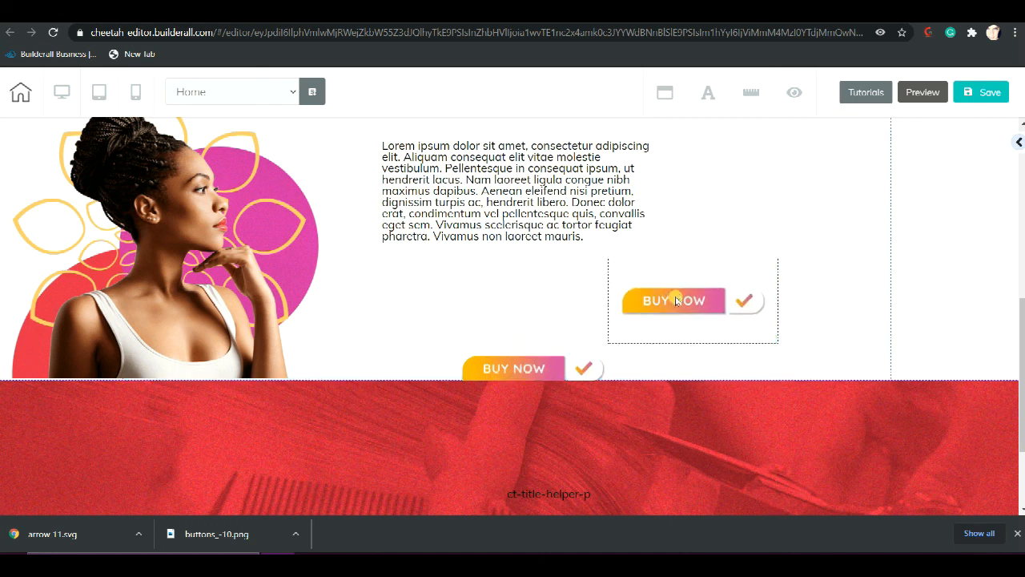
Replace the duplicated Buy Now image with the downloaded arrow 11.svg, uploading it to the user files
{"action": "left_click", "coordinate": [687, 297]}
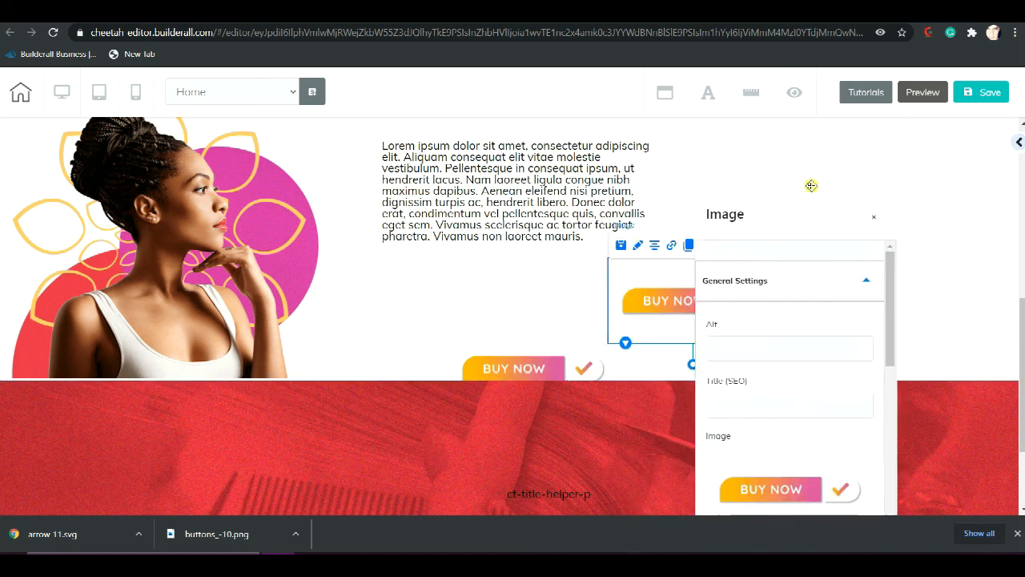
{"action": "left_click", "coordinate": [818, 460]}
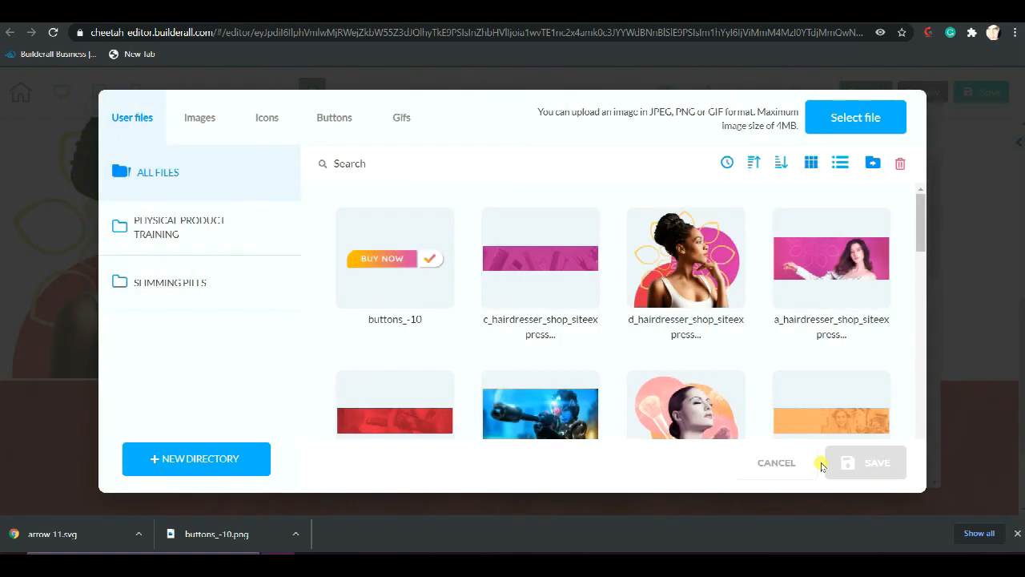
{"action": "left_click", "coordinate": [857, 118]}
{"action": "left_click", "coordinate": [193, 156]}
{"action": "left_click", "coordinate": [425, 320]}
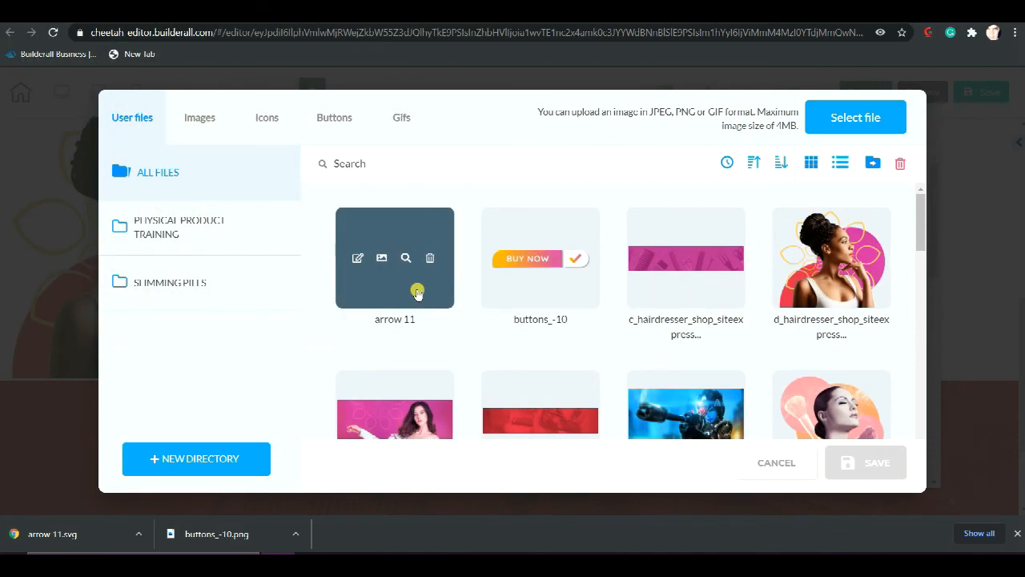
{"action": "left_click", "coordinate": [418, 293]}
{"action": "left_click", "coordinate": [859, 455]}
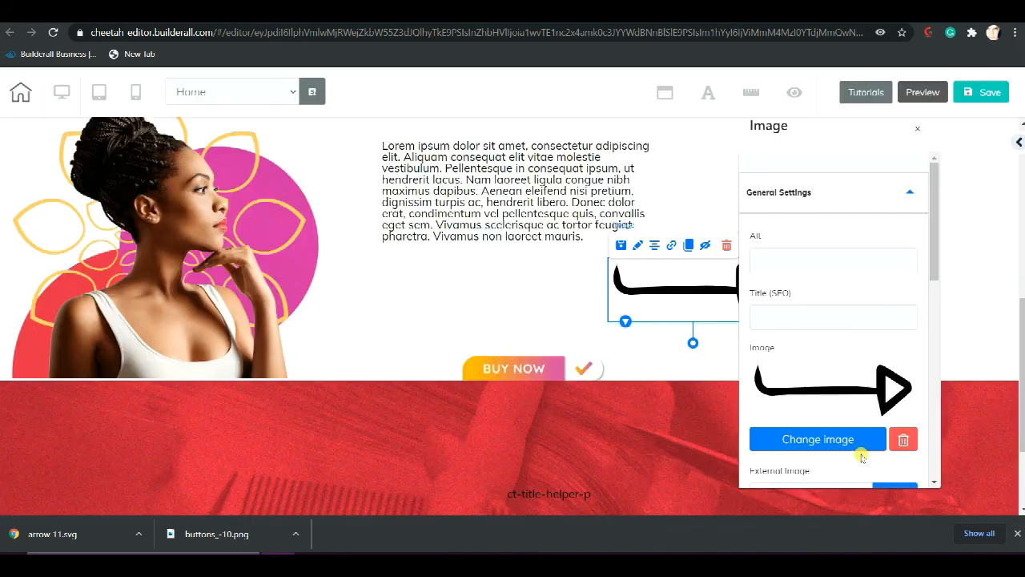
Shrink the arrow and place it pointing at the Buy Now button, with the Lorem ipsum paragraph moved down just above them
{"action": "left_click_drag", "start_coordinate": [677, 286], "coordinate": [677, 286]}
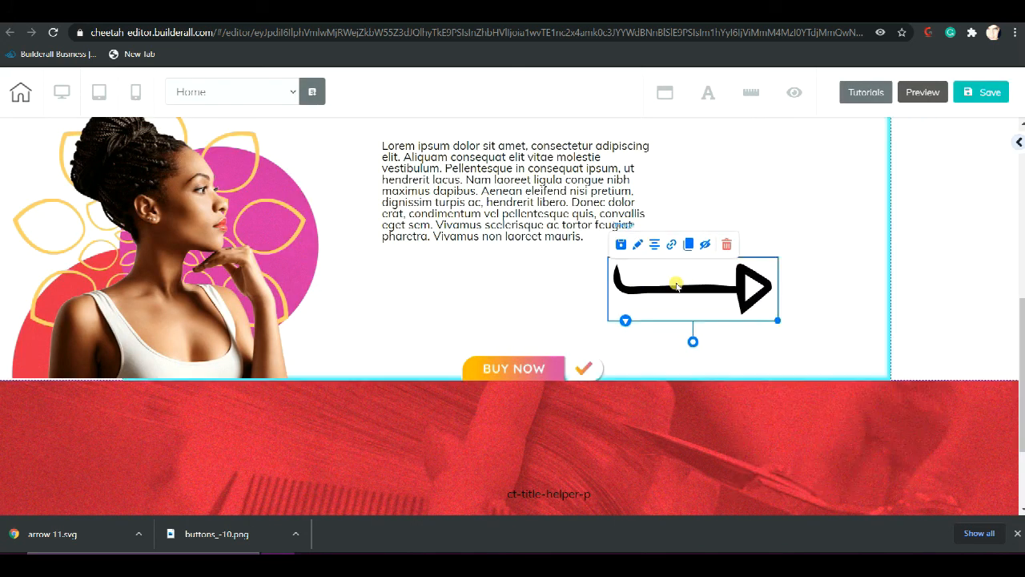
{"action": "left_click", "coordinate": [779, 323]}
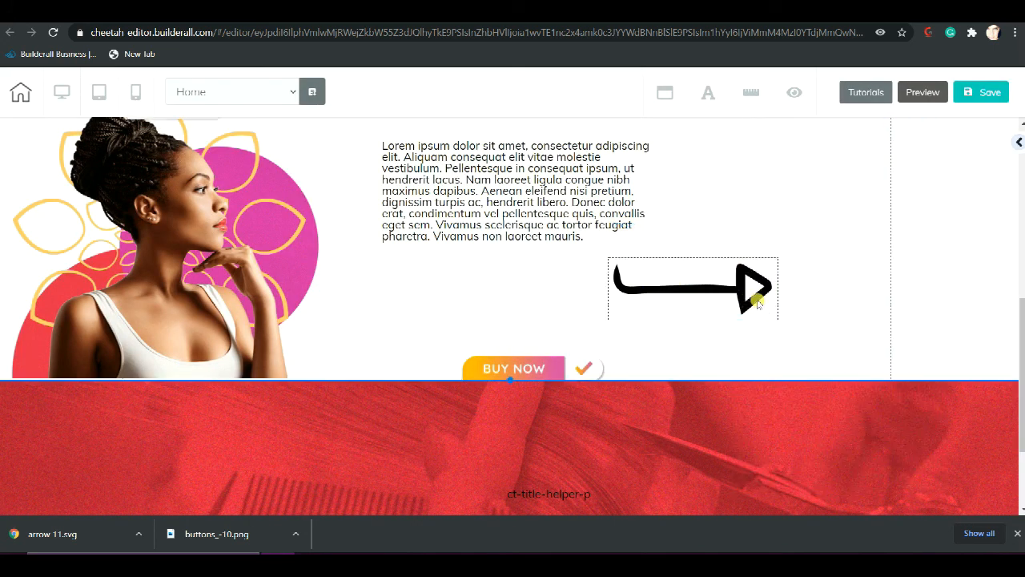
{"action": "left_click", "coordinate": [759, 304]}
{"action": "left_click_drag", "start_coordinate": [778, 322], "coordinate": [416, 368]}
{"action": "left_click_drag", "start_coordinate": [473, 210], "coordinate": [449, 288]}
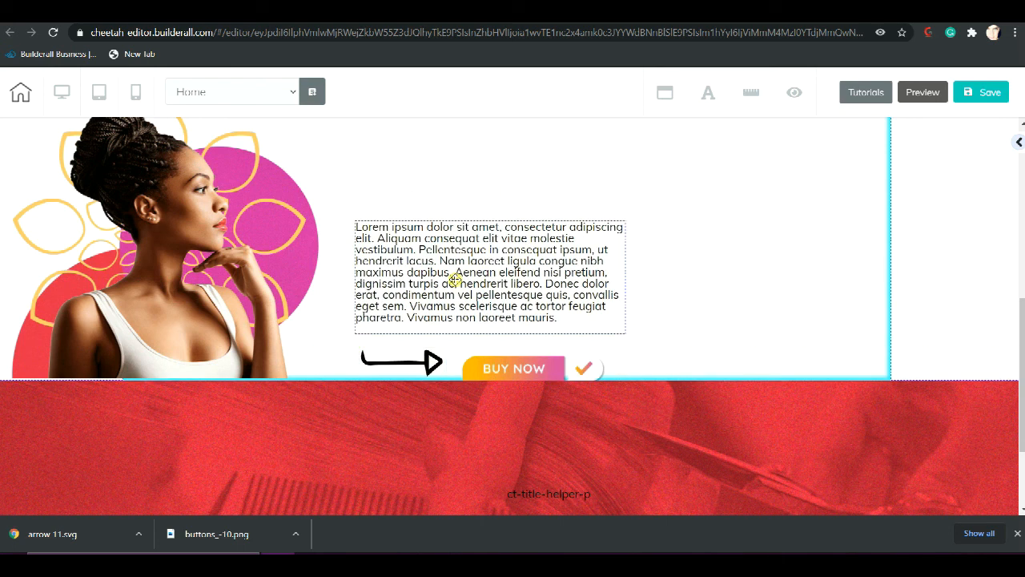